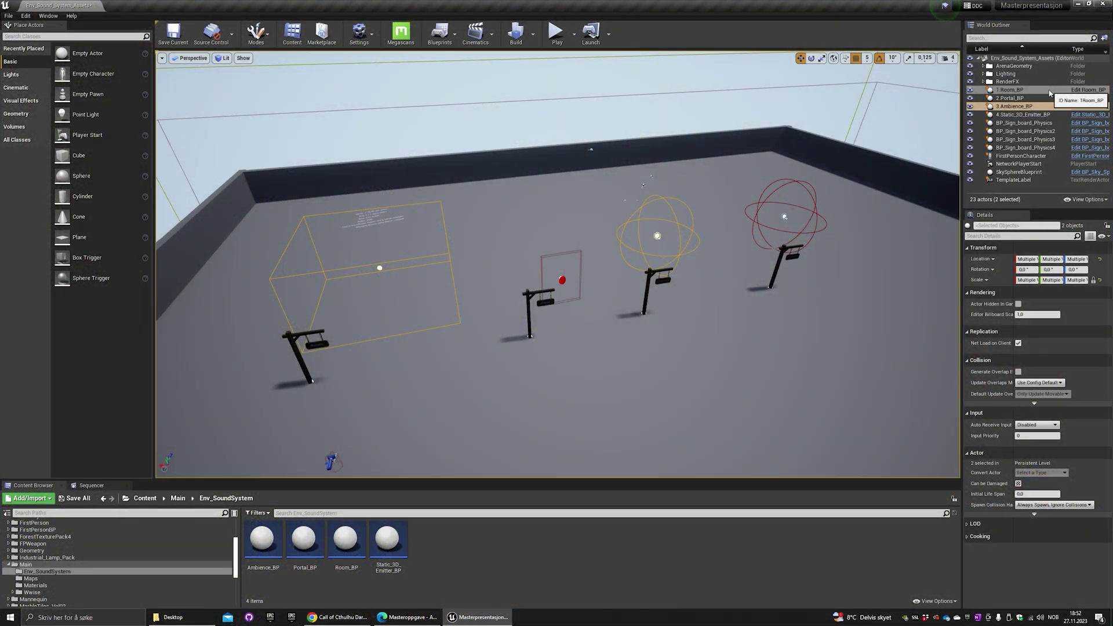
Step: Select 1.Room_BP and review its ambience, occlusion, obstruction, portal, reverb and wall settings, ending with 3.Ambience_BP selected
{"action": "left_click", "coordinate": [1049, 93]}
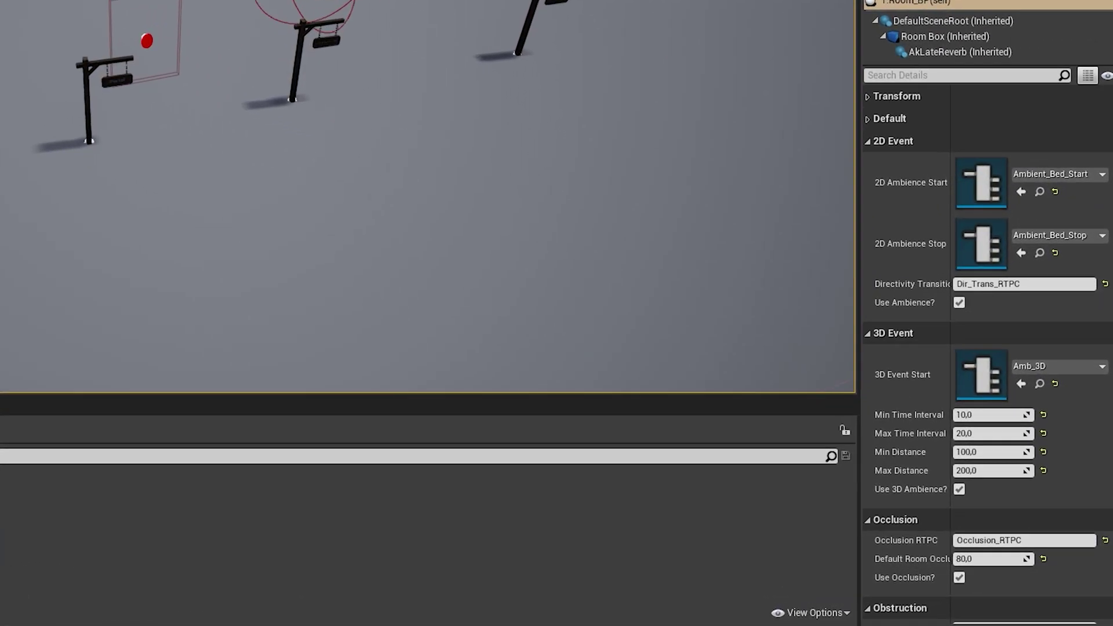
{"action": "scroll", "coordinate": [913, 218], "scroll_direction": "down", "scroll_amount": 2}
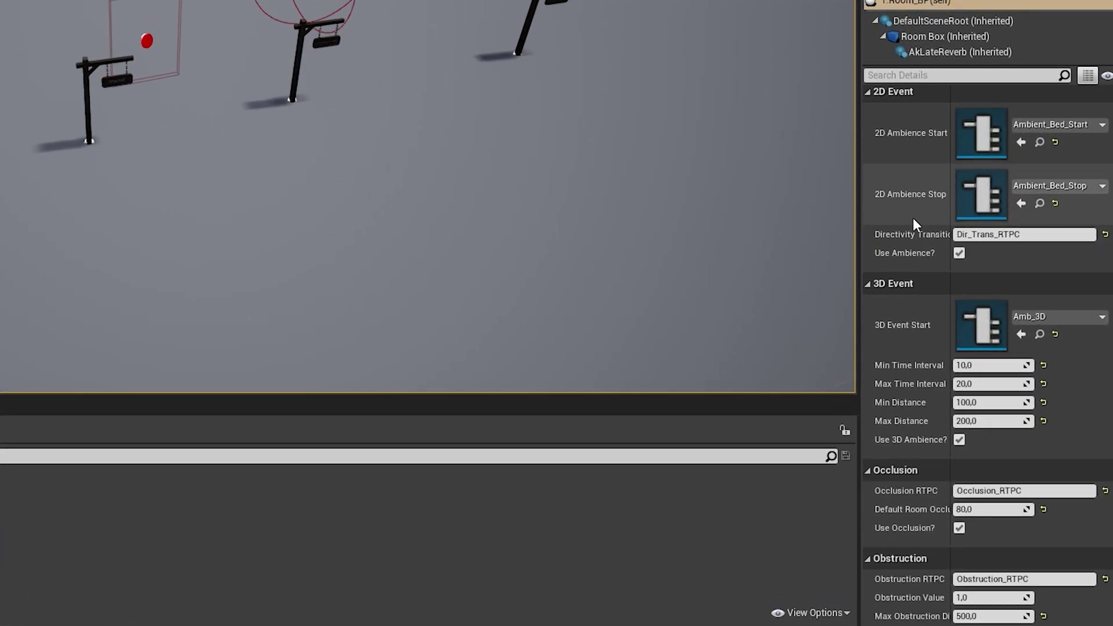
{"action": "scroll", "coordinate": [908, 215], "scroll_direction": "down", "scroll_amount": 10}
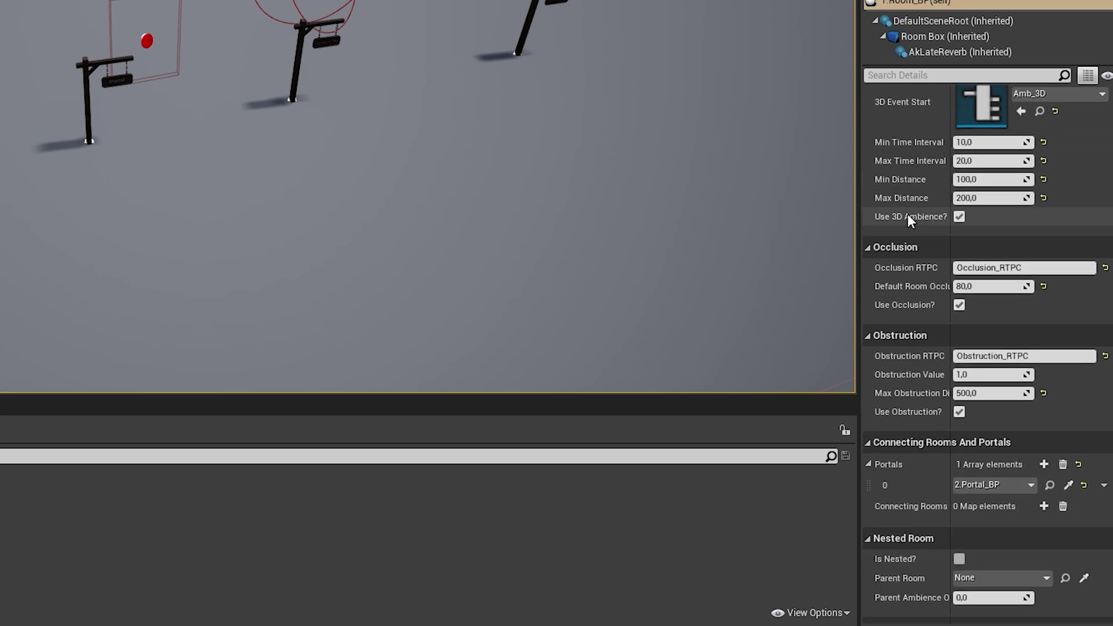
{"action": "scroll", "coordinate": [908, 218], "scroll_direction": "down", "scroll_amount": 10}
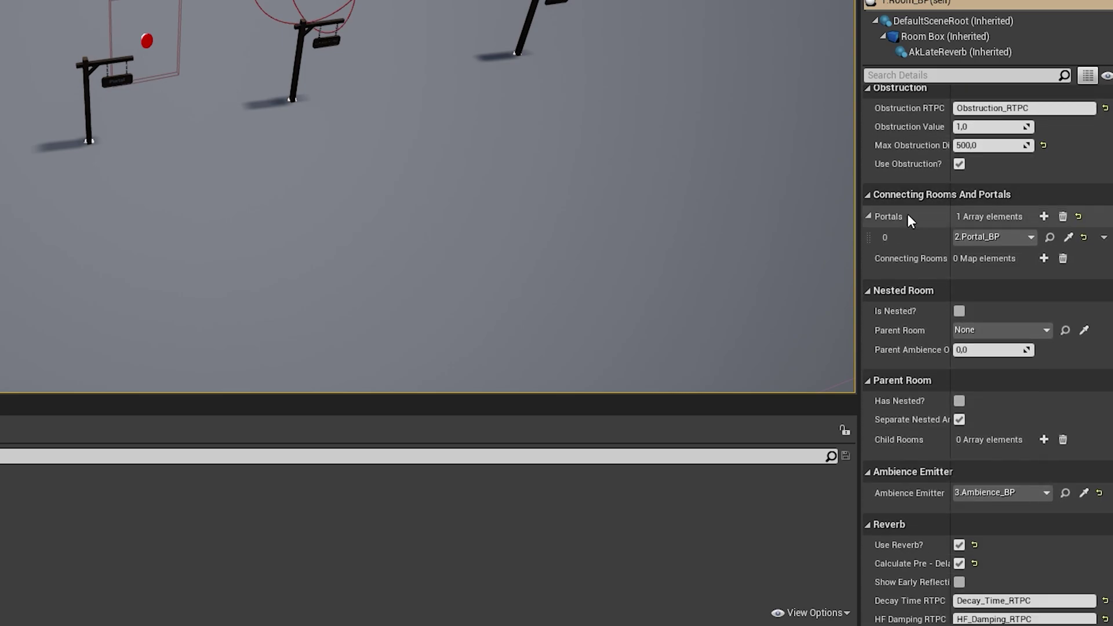
{"action": "scroll", "coordinate": [908, 216], "scroll_direction": "down", "scroll_amount": 10}
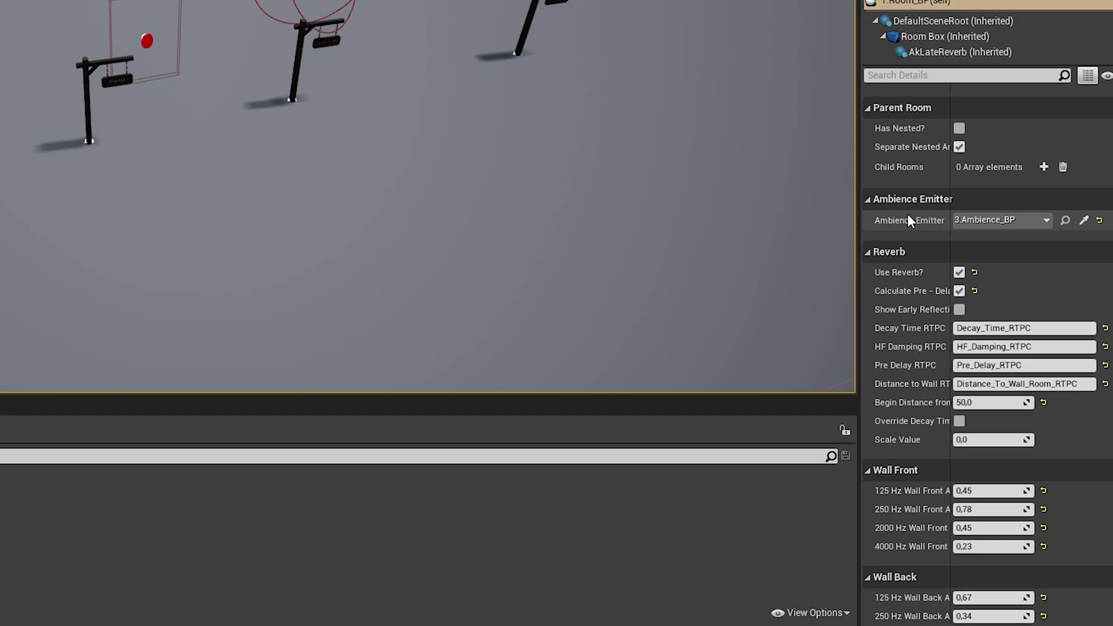
{"action": "scroll", "coordinate": [908, 221], "scroll_direction": "down", "scroll_amount": 7}
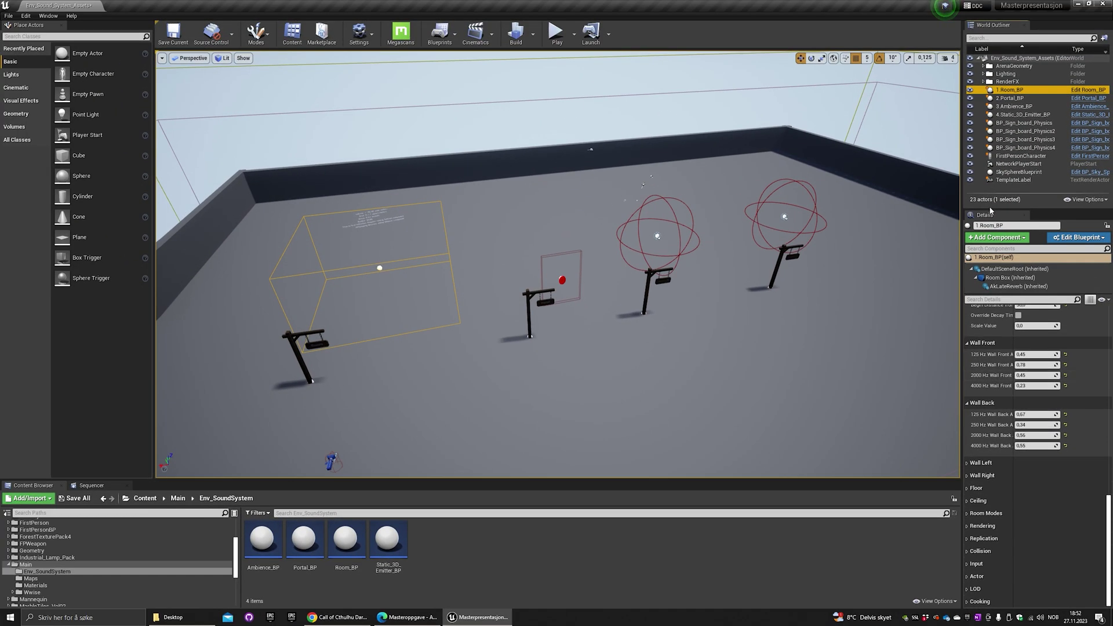
{"action": "left_click", "coordinate": [1008, 107]}
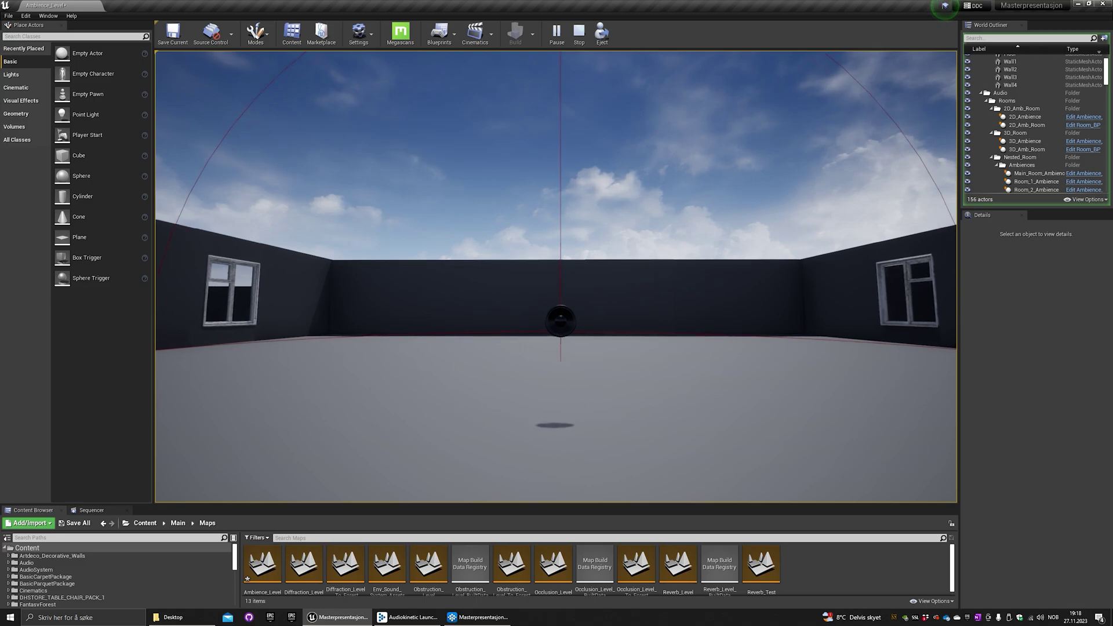
Step: Walk the player straight forward through the floating speaker in the running Ambience_Level
{"action": "key", "text": "w"}
{"action": "key", "text": "w"}
{"action": "key", "text": "w"}
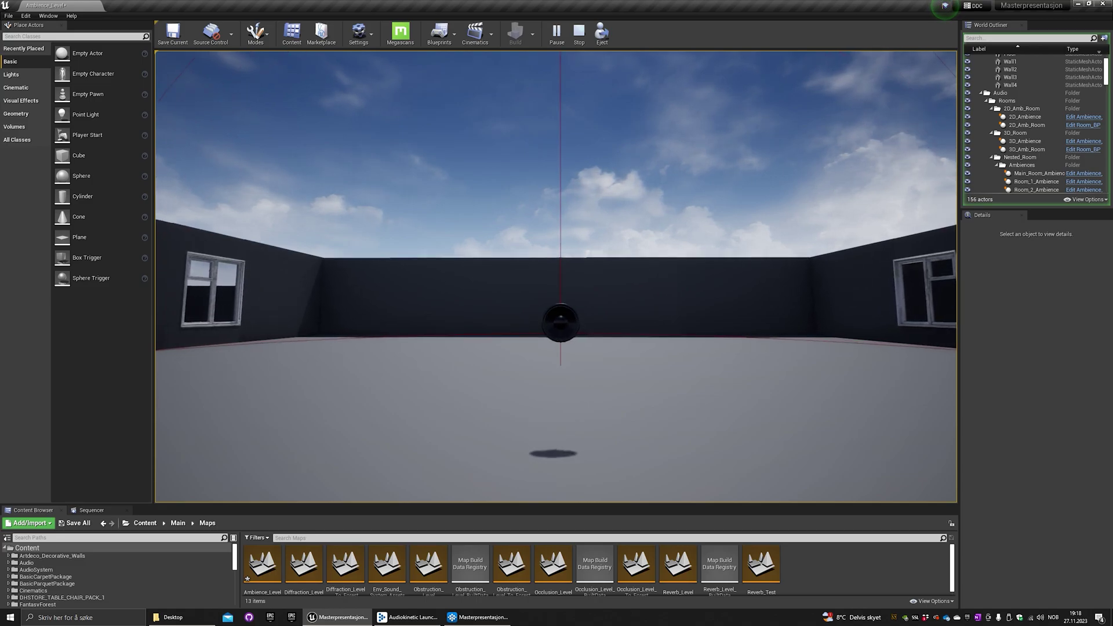
{"action": "key", "text": "w"}
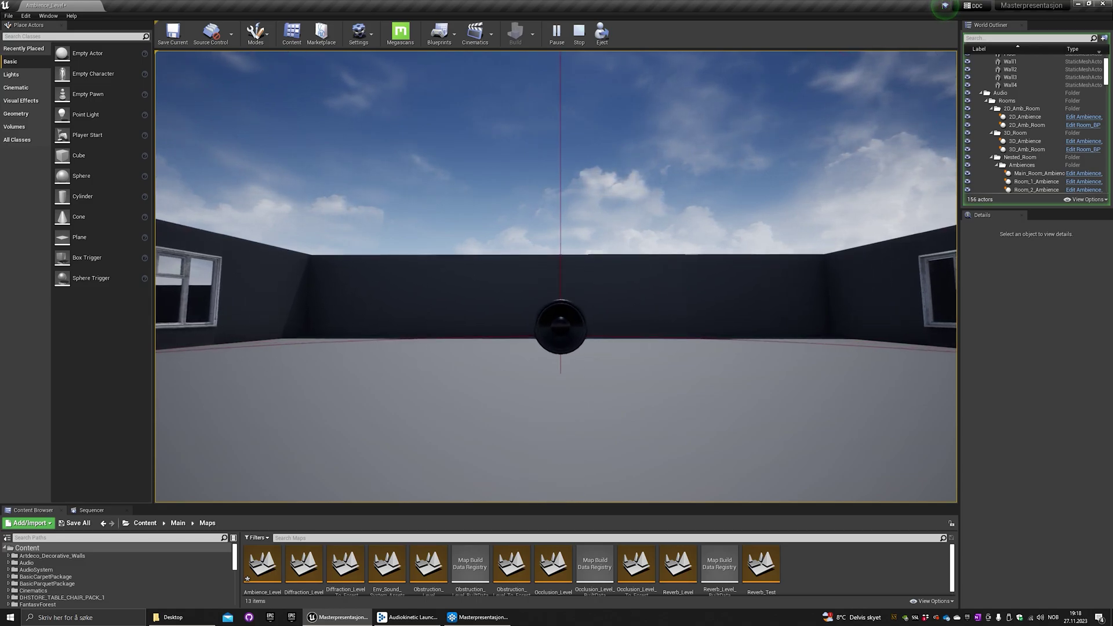
{"action": "key", "text": "w"}
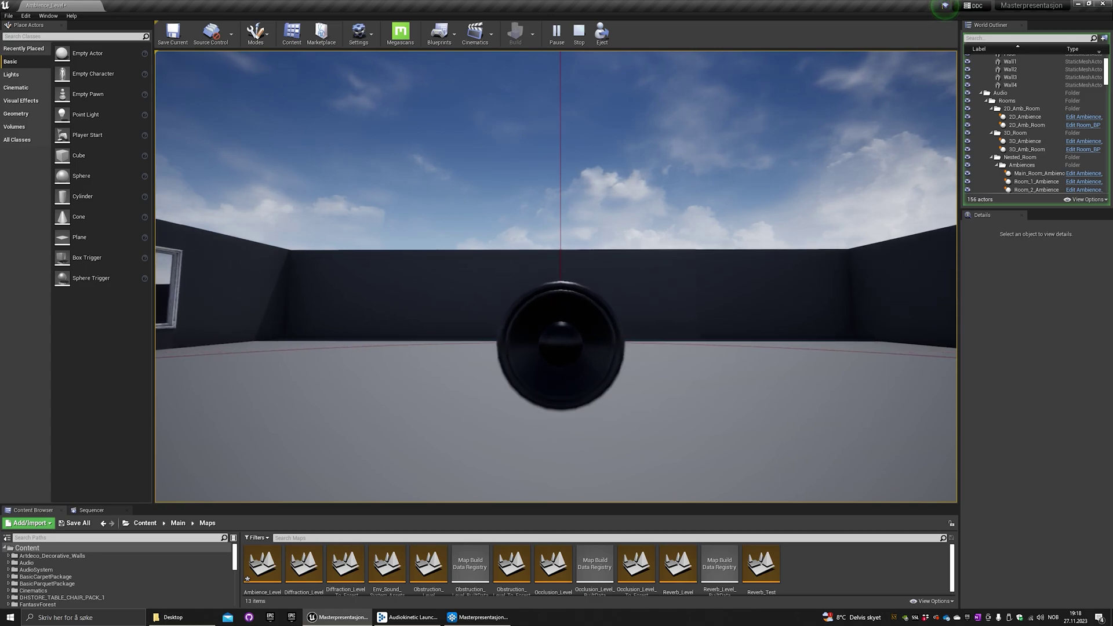
{"action": "key", "text": "w"}
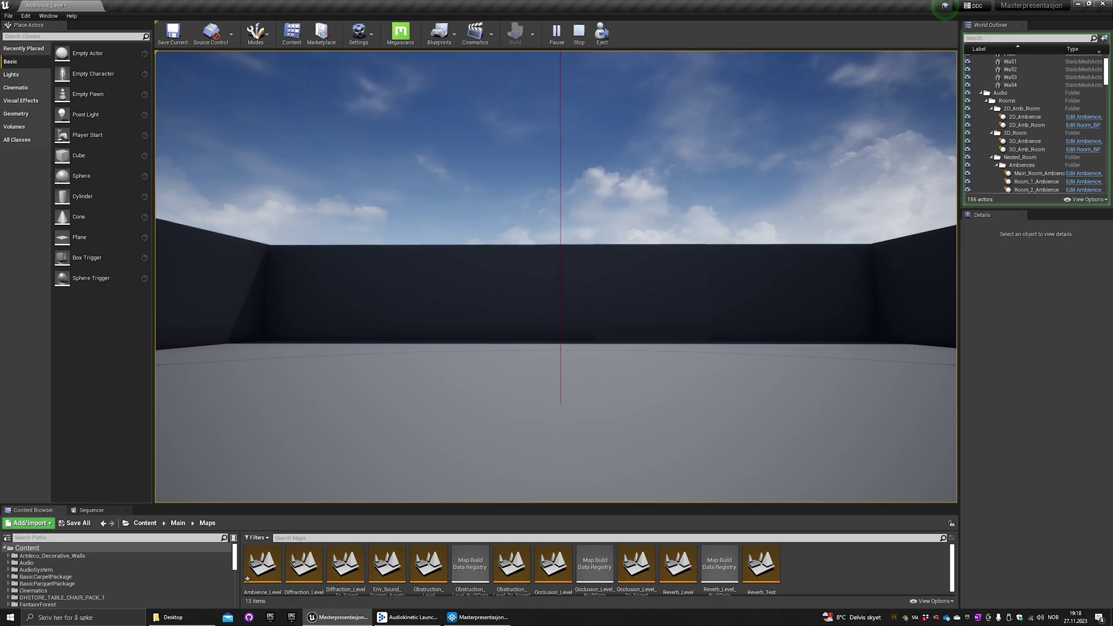
Step: Back the player away from the speaker to examine how the ambience emitter behaves with distance
{"action": "key", "text": "s"}
{"action": "key", "text": "s"}
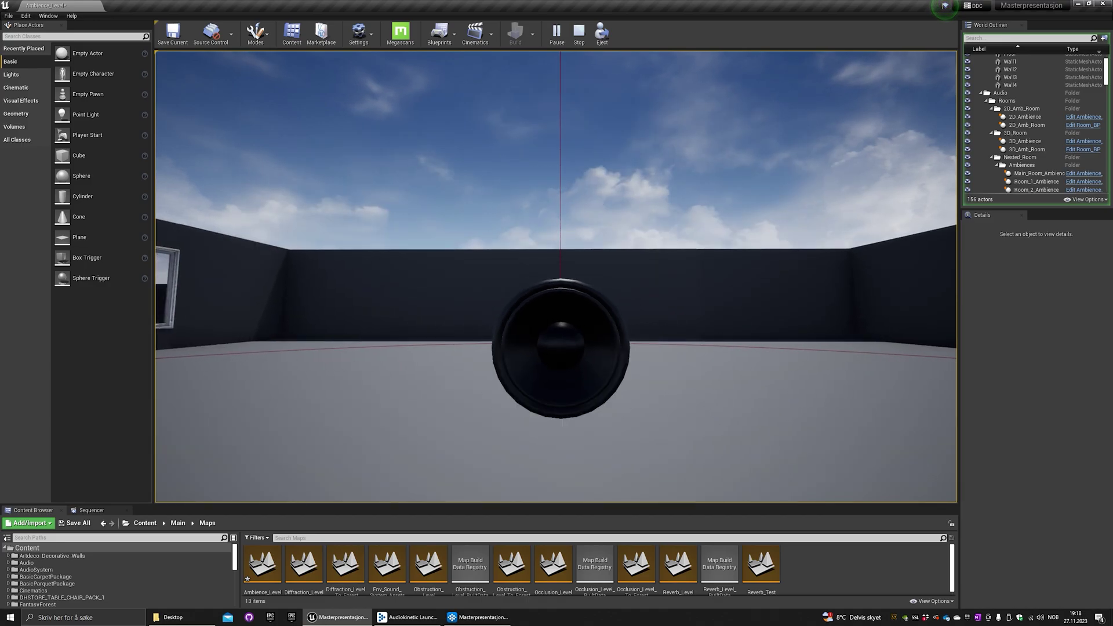
{"action": "key", "text": "s"}
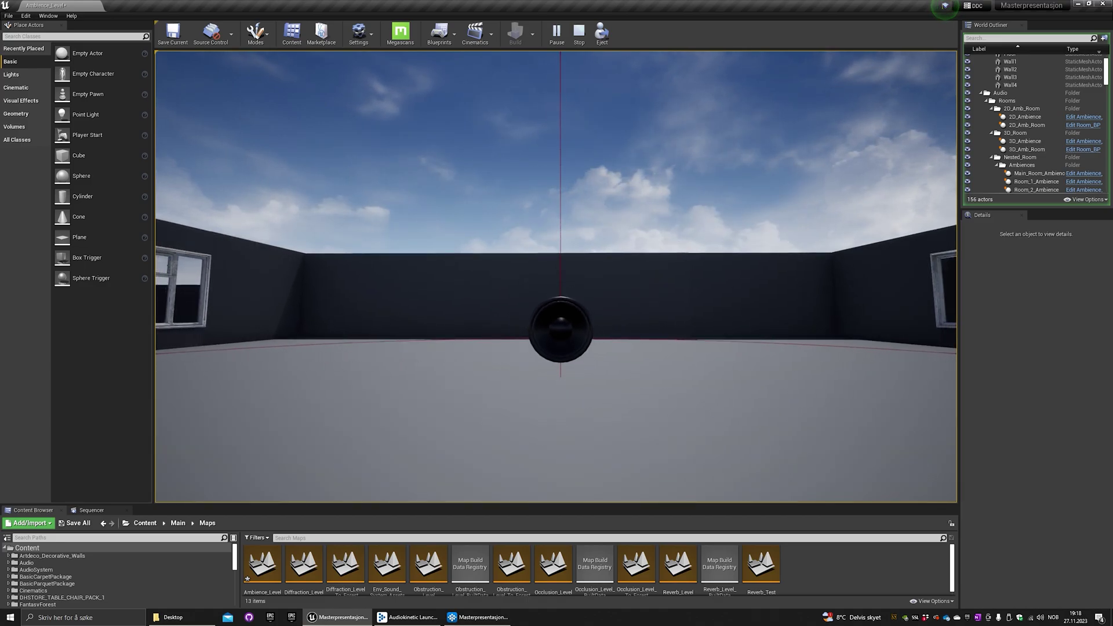
{"action": "key", "text": "s"}
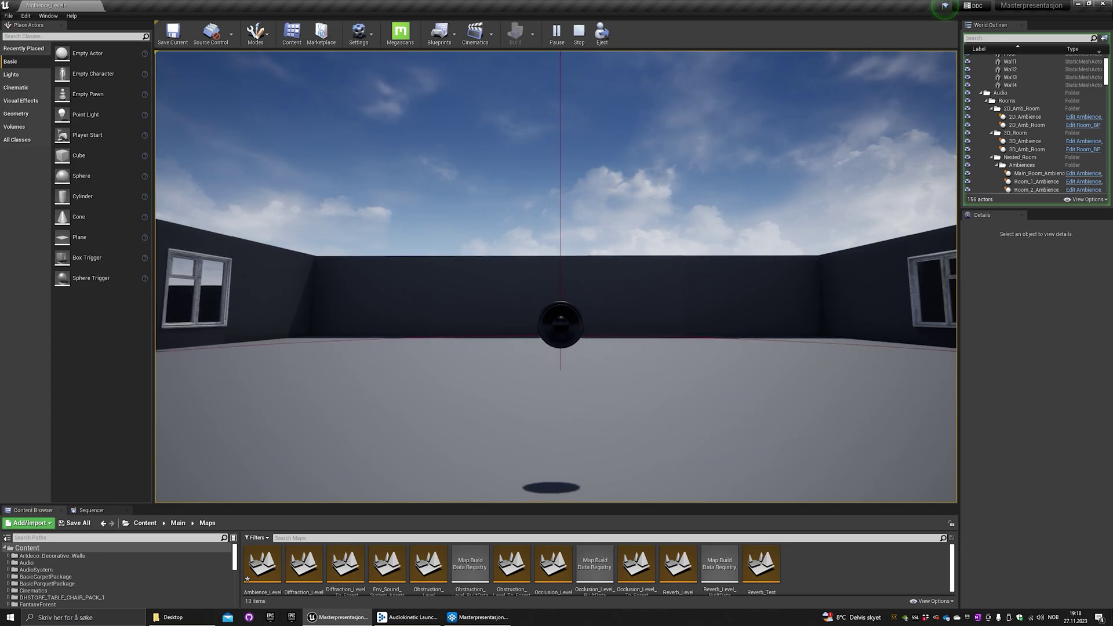
{"action": "key", "text": "s"}
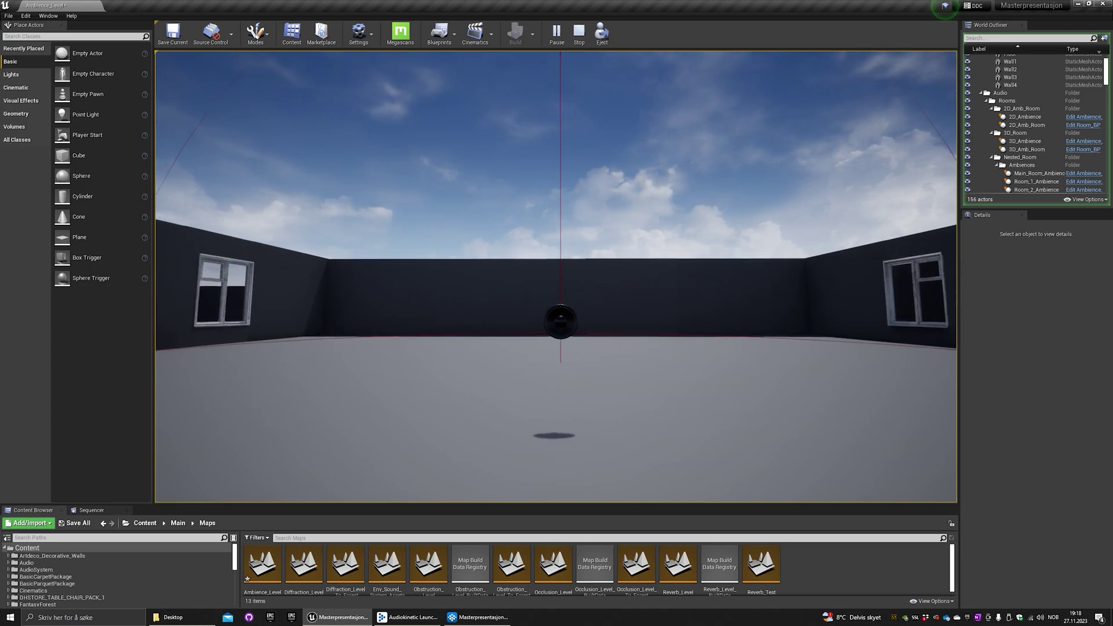
{"action": "key", "text": "s"}
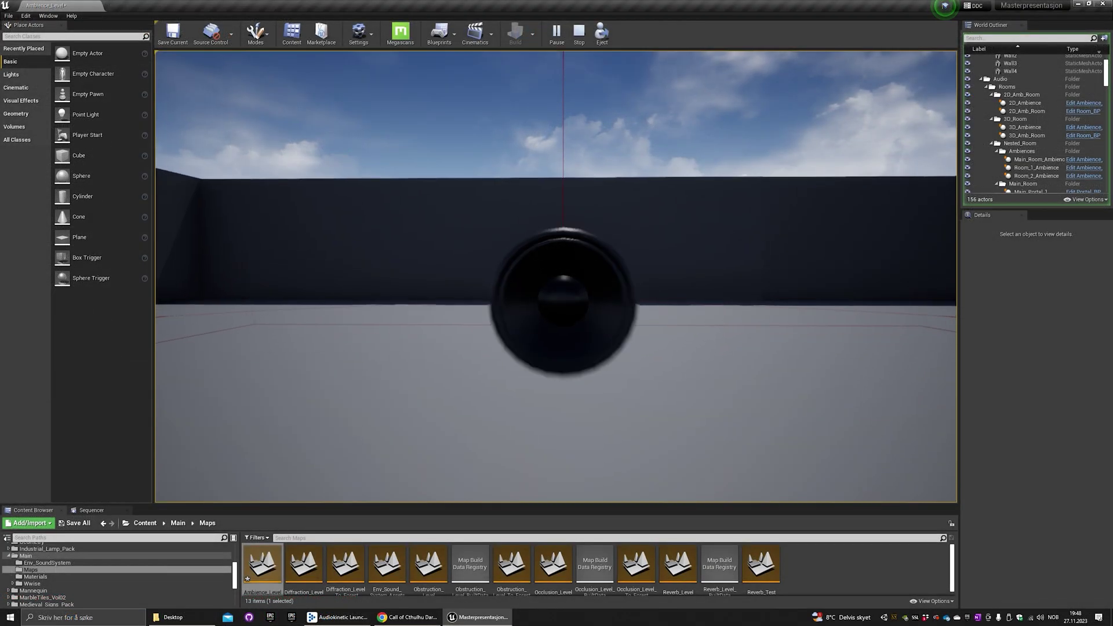
Step: Move the player forward, backward and sideways across the walled room to examine how the ambience speaker tracks the player's position
{"action": "key", "text": "w"}
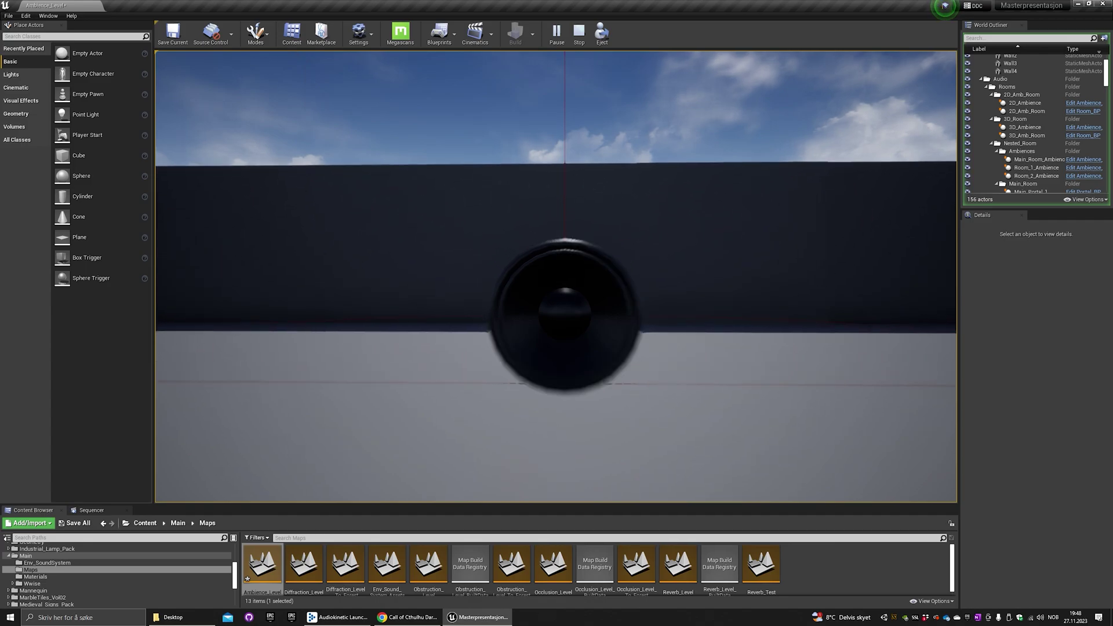
{"action": "key", "text": "w"}
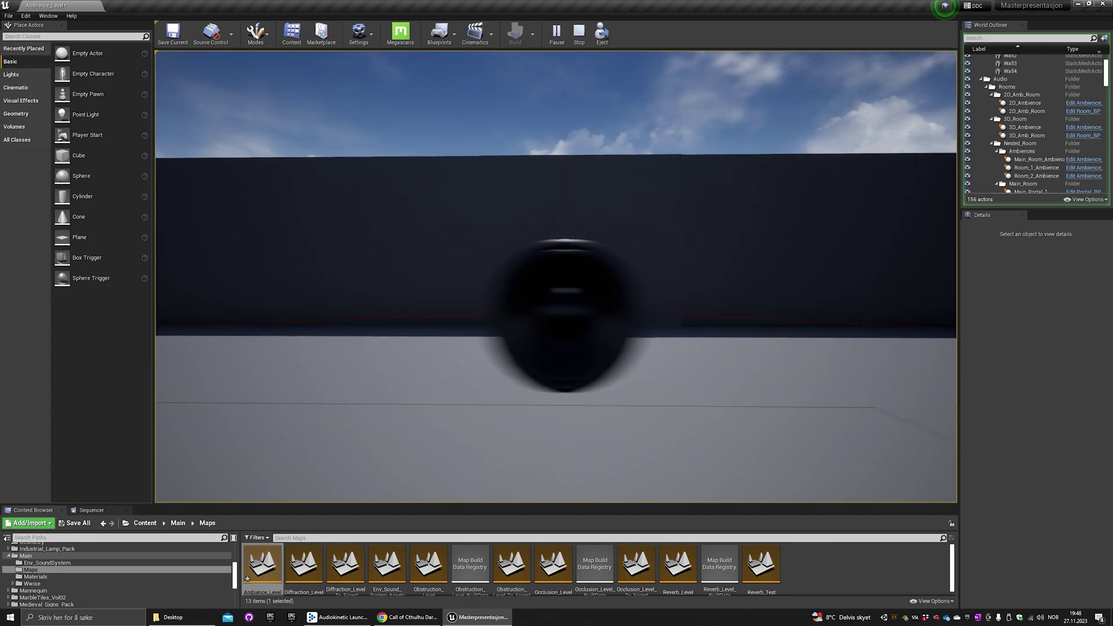
{"action": "key", "text": "a"}
{"action": "key", "text": "s"}
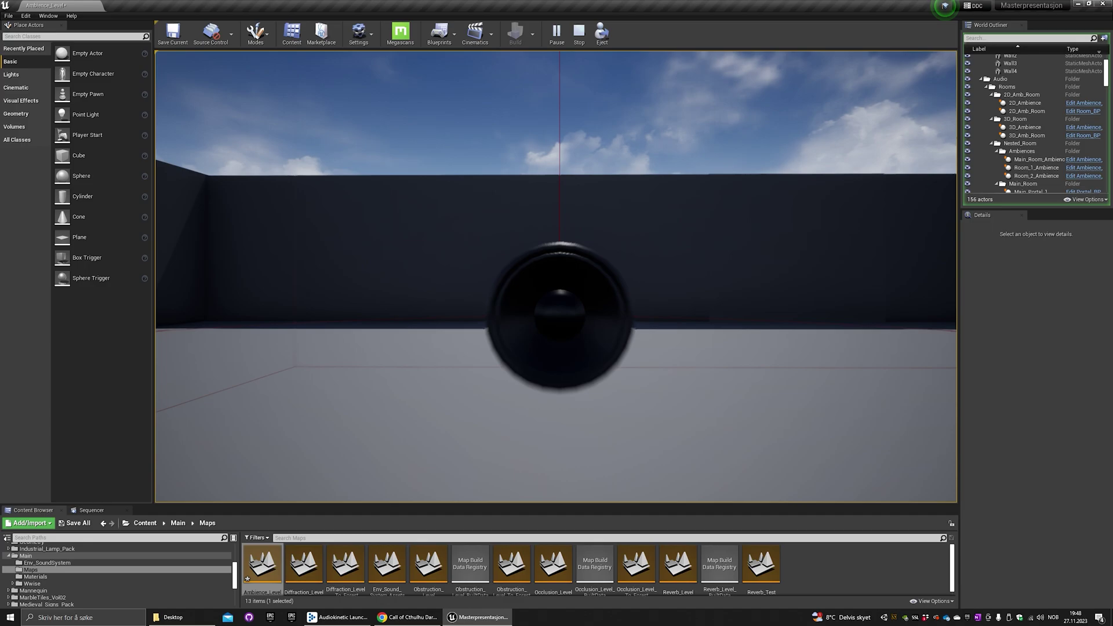
{"action": "key", "text": "s"}
{"action": "key", "text": "w"}
{"action": "key", "text": "a"}
{"action": "key", "text": "s"}
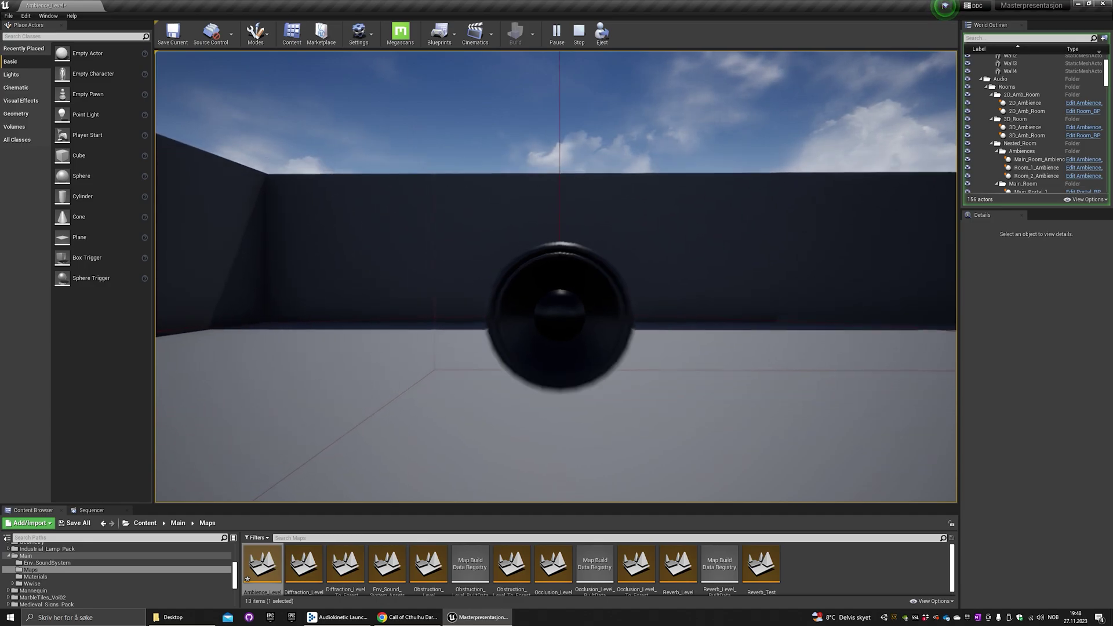
{"action": "key", "text": "w"}
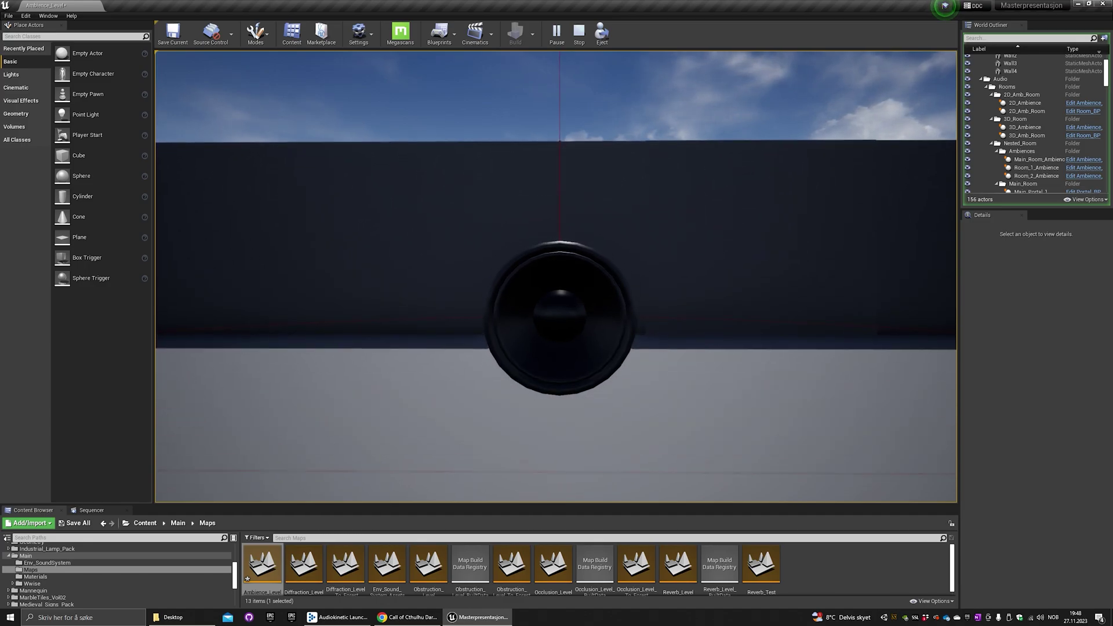
{"action": "key", "text": "s"}
{"action": "key", "text": "w"}
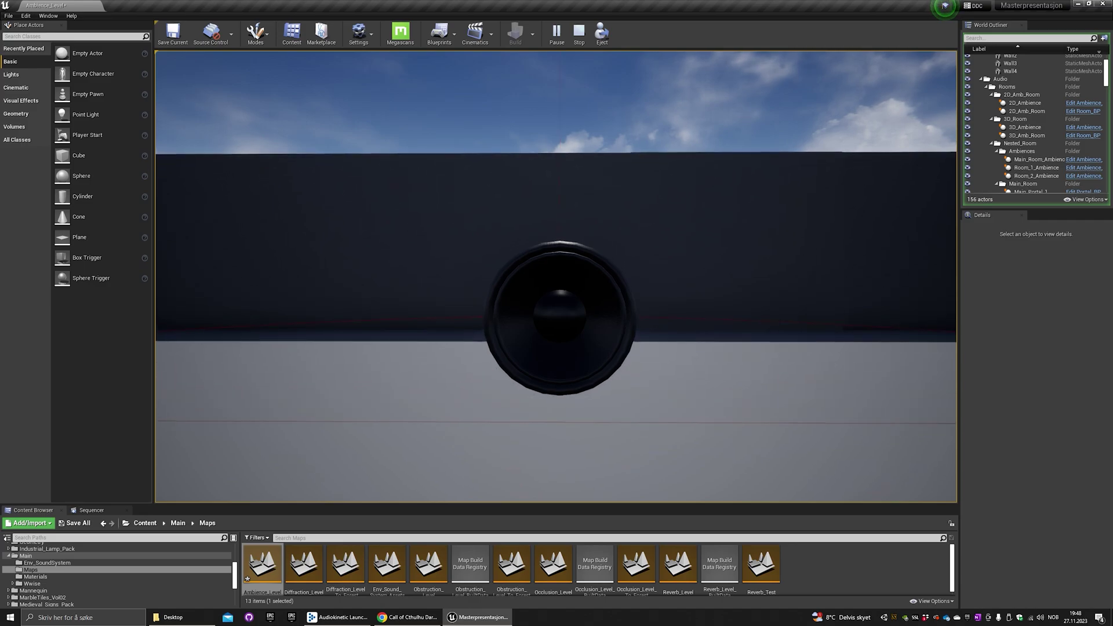
{"action": "key", "text": "s"}
{"action": "key", "text": "w"}
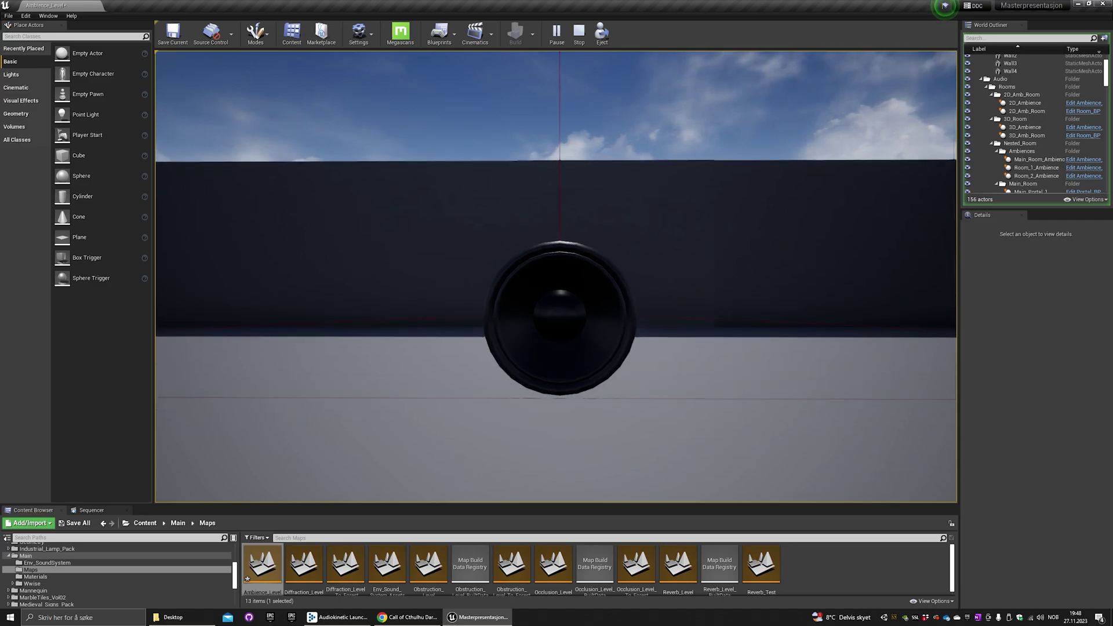
{"action": "key", "text": "s"}
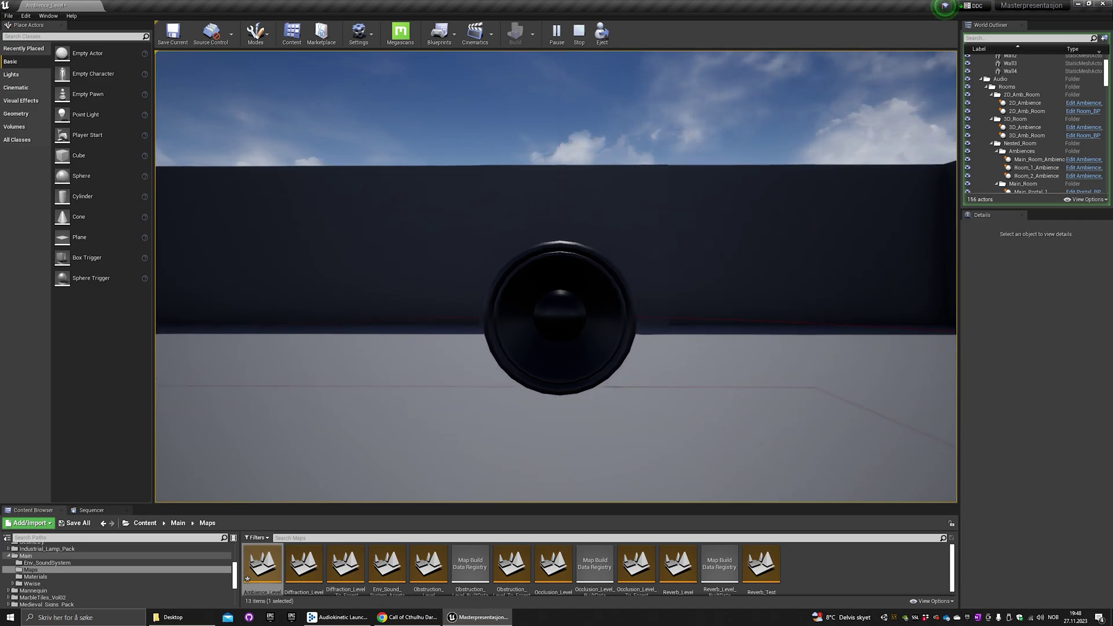
{"action": "key", "text": "w"}
{"action": "key", "text": "s"}
{"action": "key", "text": "w"}
{"action": "key", "text": "a"}
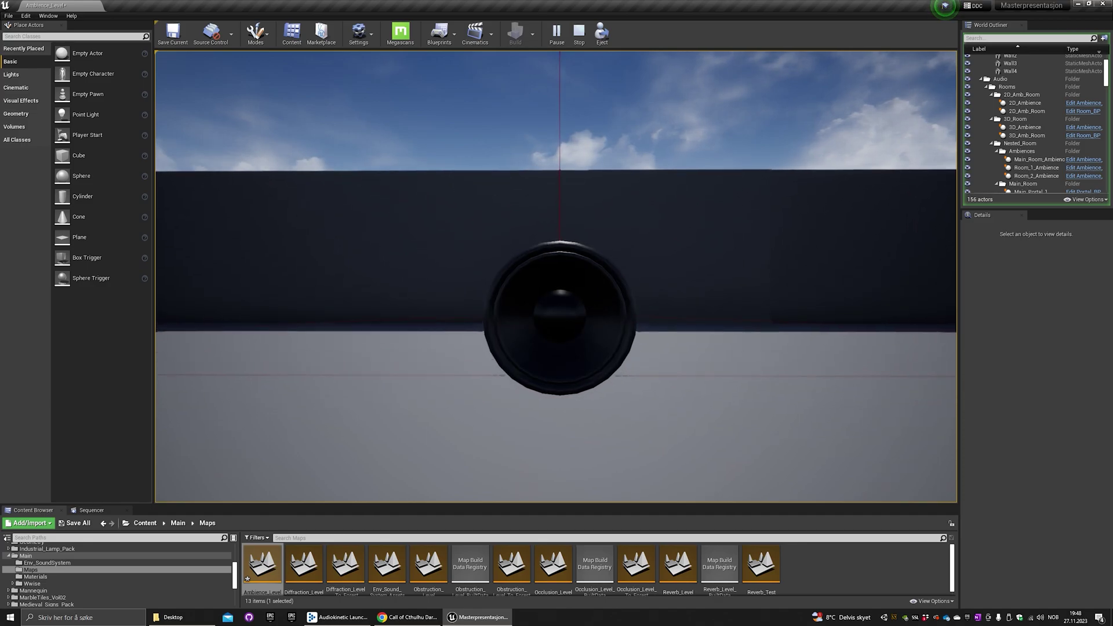
{"action": "key", "text": "w"}
{"action": "key", "text": "s"}
{"action": "key", "text": "w"}
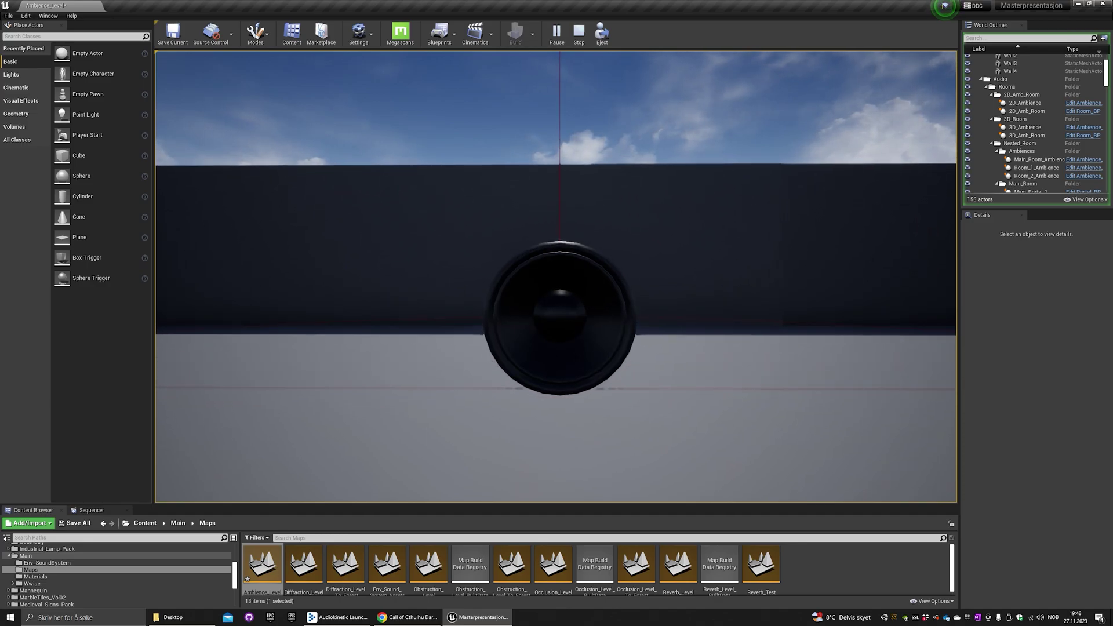
{"action": "key", "text": "s"}
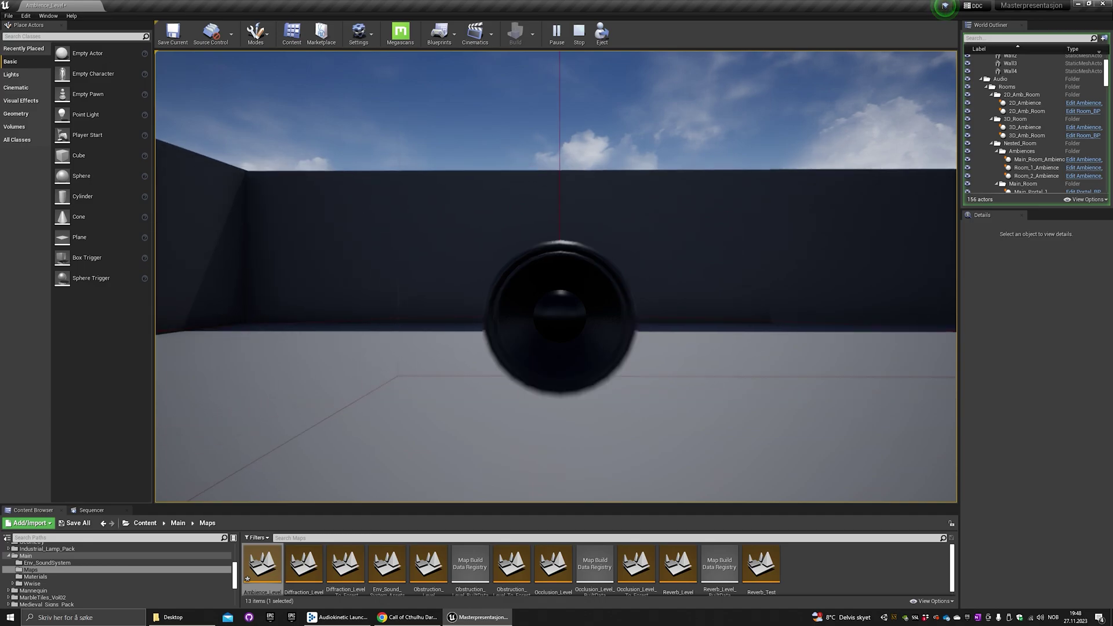
{"action": "key", "text": "w"}
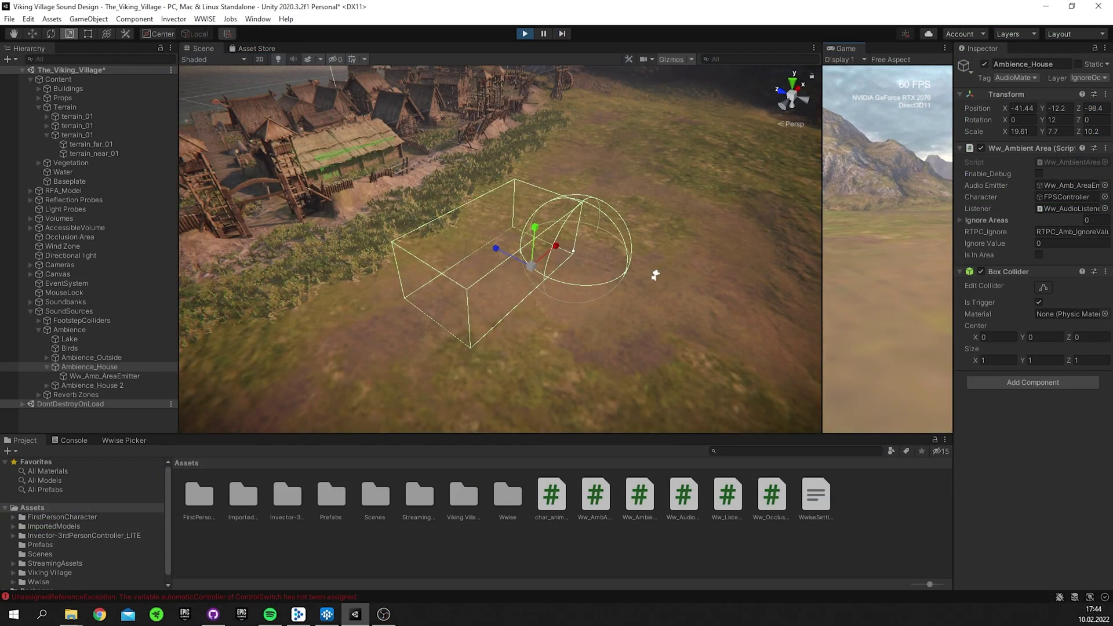
Step: In Unity's running Viking Village scene, walk the character around the Ambience_House box to examine how its area emitter follows
{"action": "key", "text": "w"}
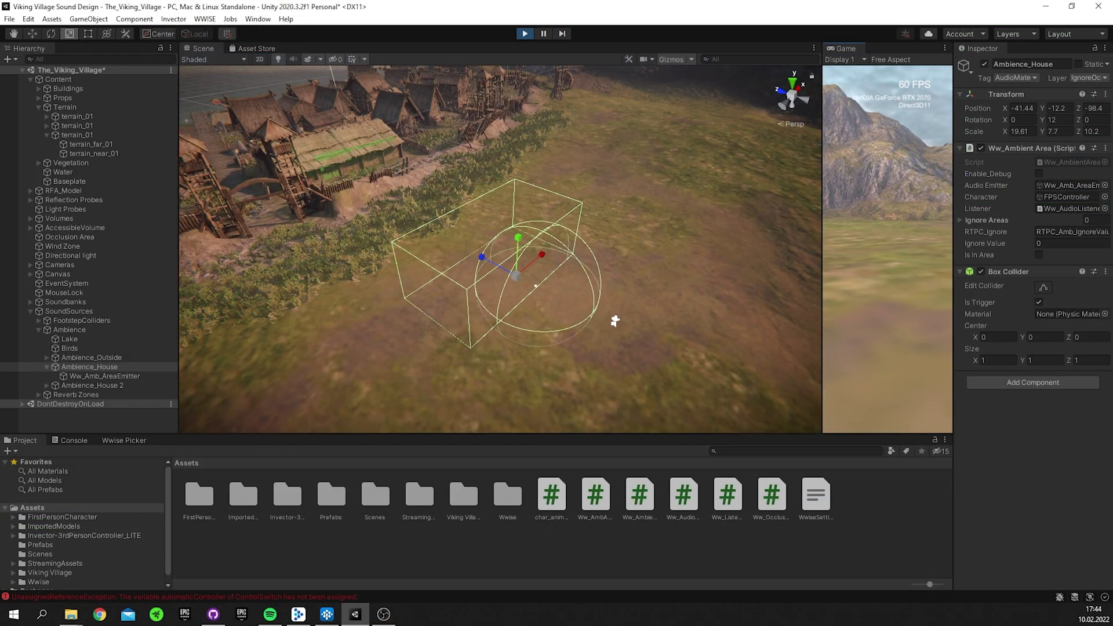
{"action": "key", "text": "w"}
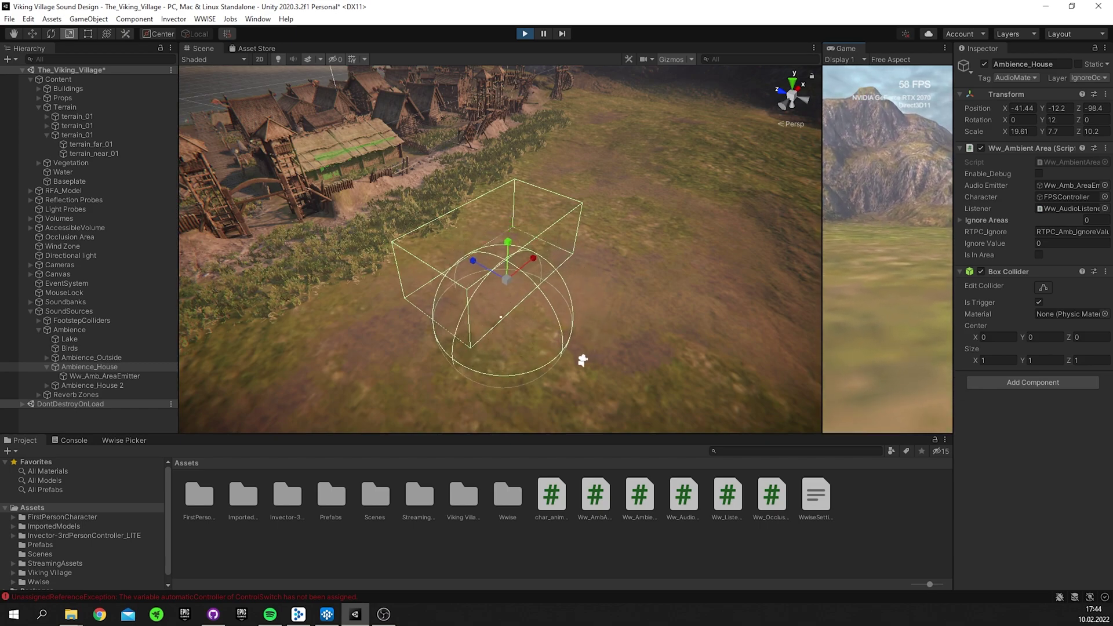
{"action": "key", "text": "w"}
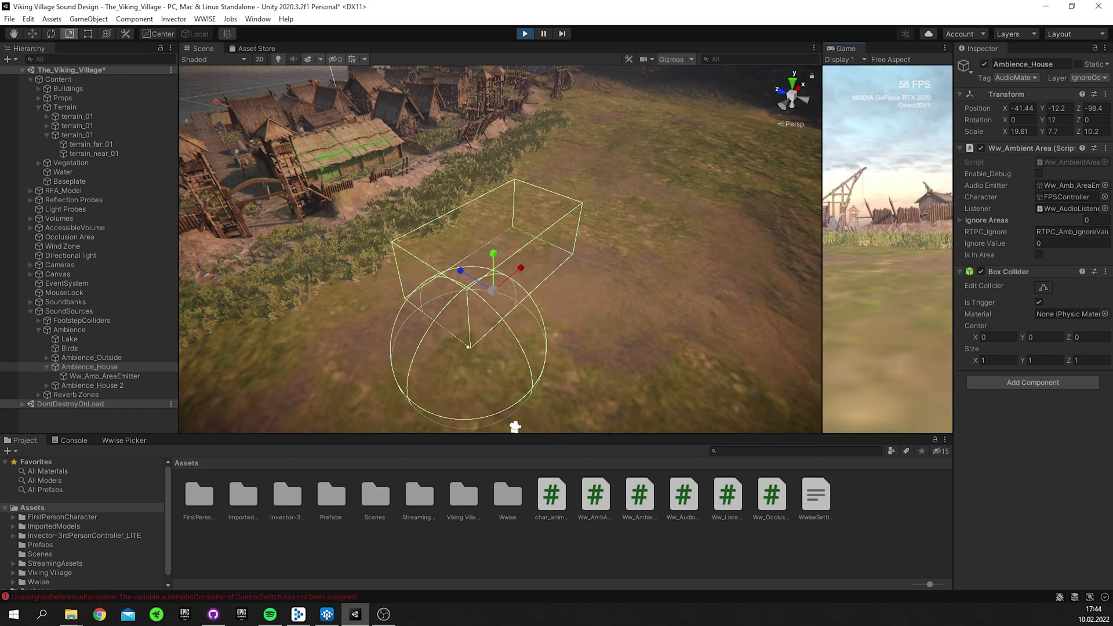
{"action": "key", "text": "w"}
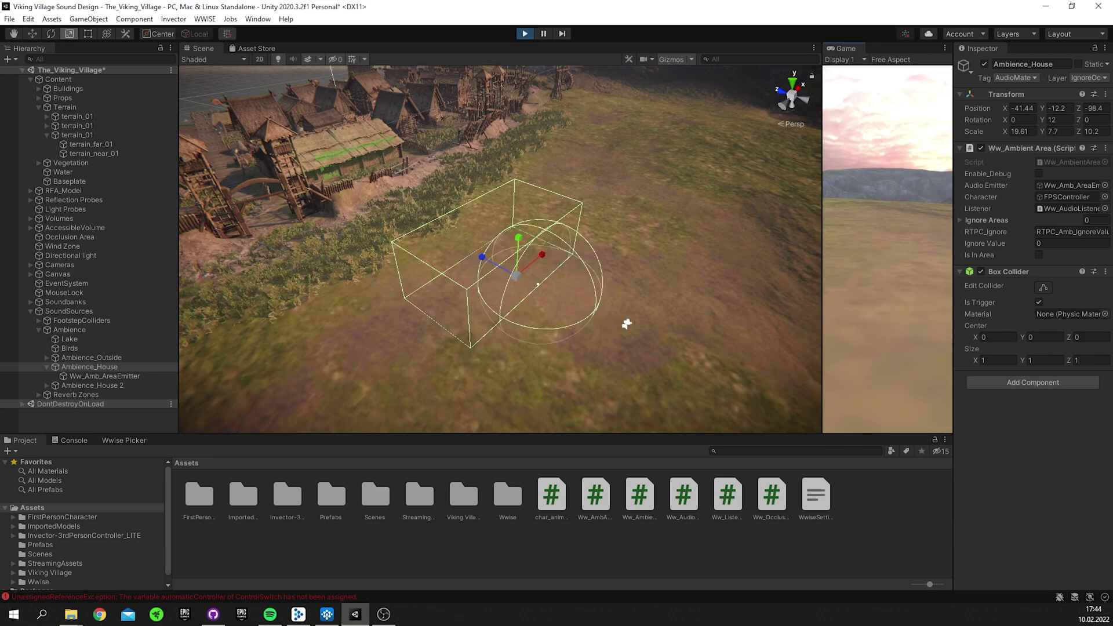
{"action": "key", "text": "w"}
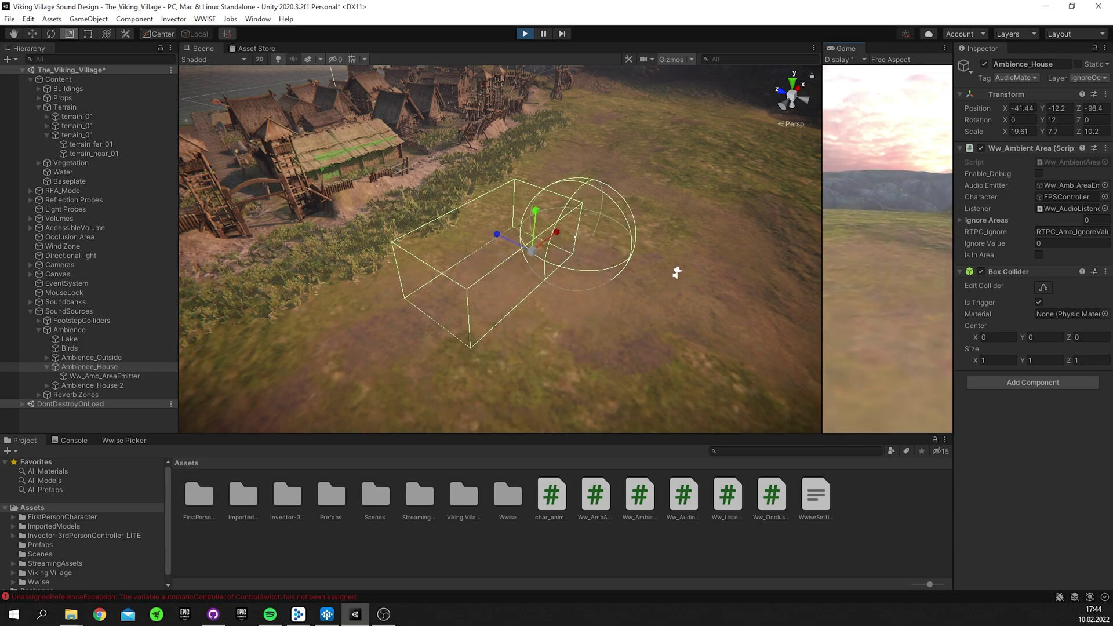
{"action": "key", "text": "s"}
{"action": "key", "text": "a"}
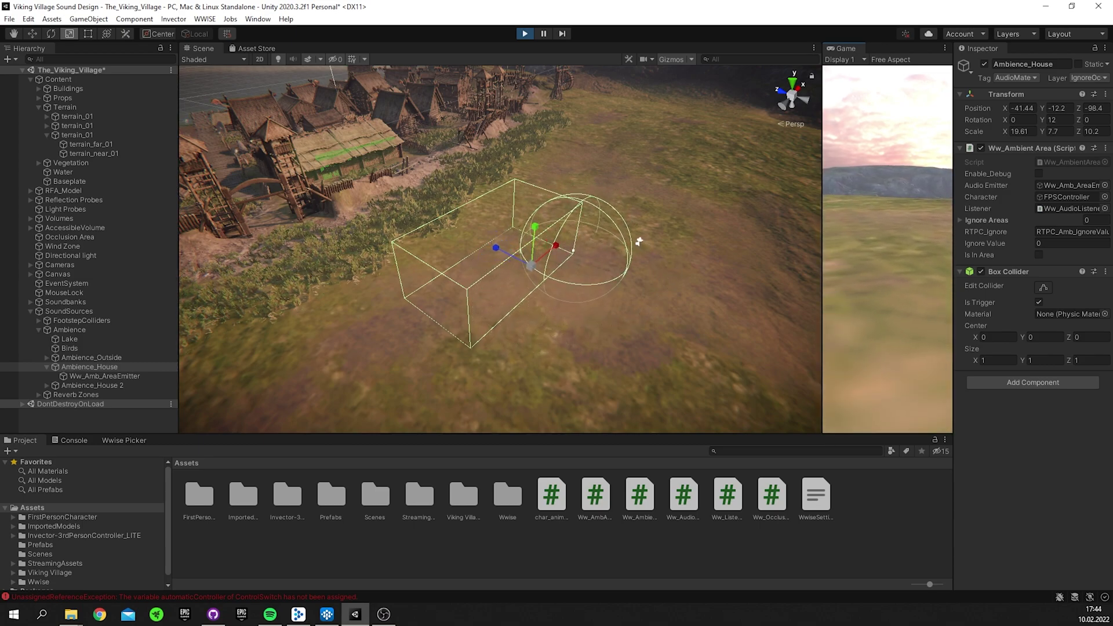
{"action": "key", "text": "d"}
{"action": "key", "text": "s"}
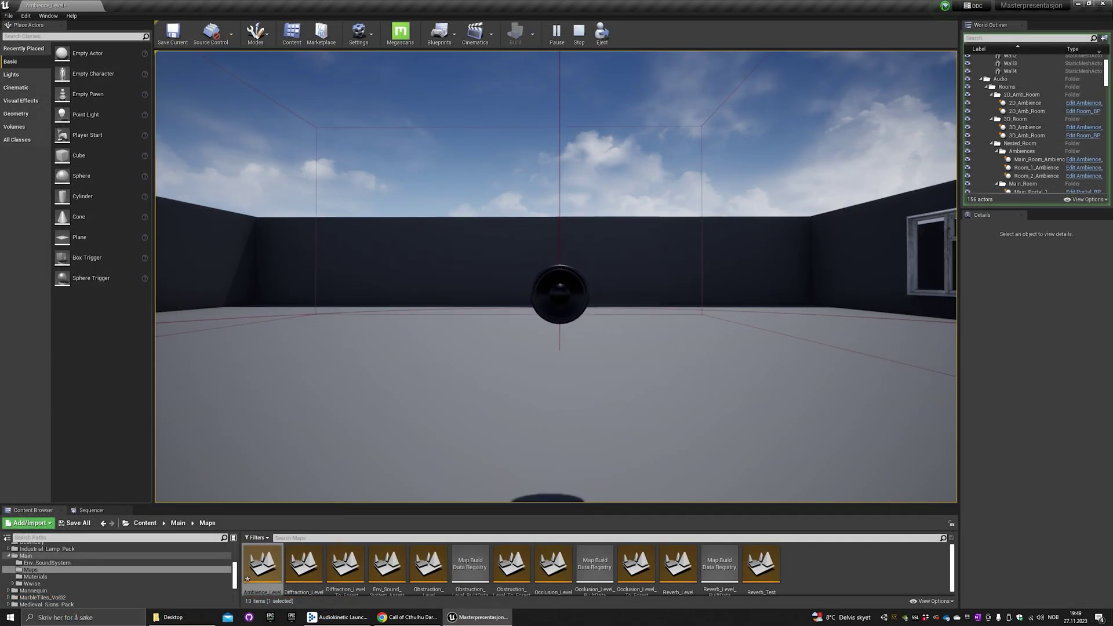
Step: Return to Unreal's running Ambience_Level and move the player forward and backward to examine how the speaker follows
{"action": "key", "text": "s"}
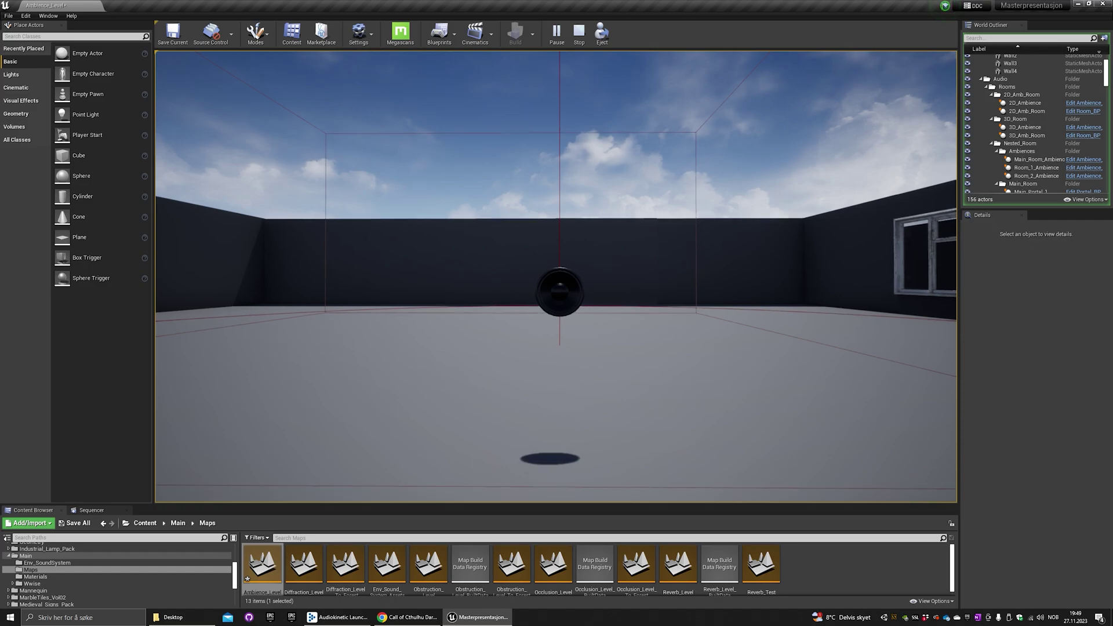
{"action": "key", "text": "w"}
{"action": "key", "text": "s"}
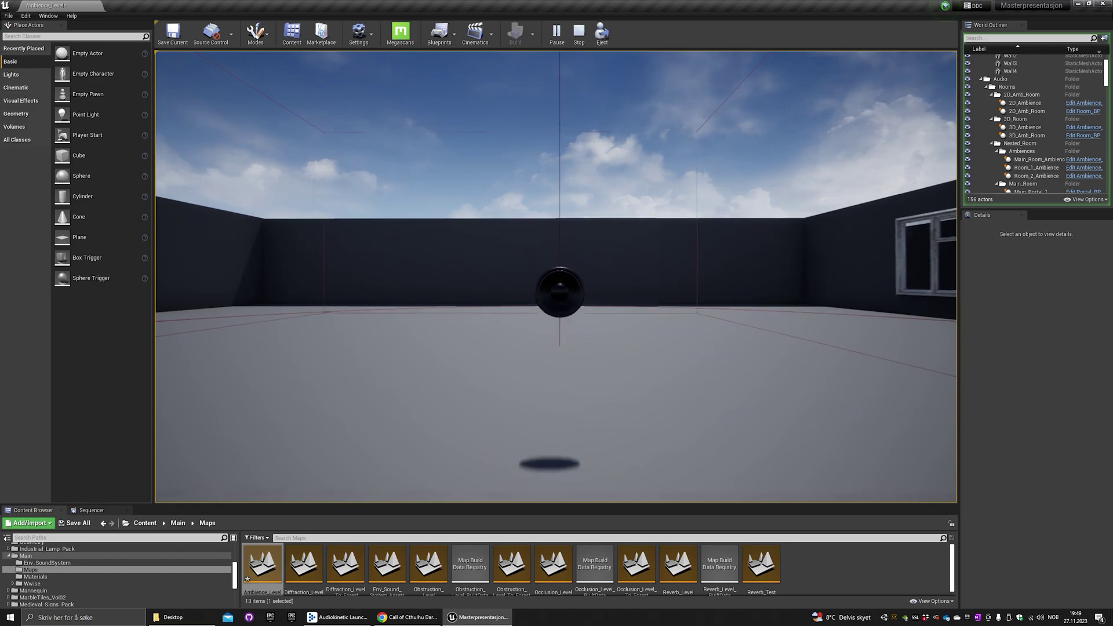
{"action": "key", "text": "w"}
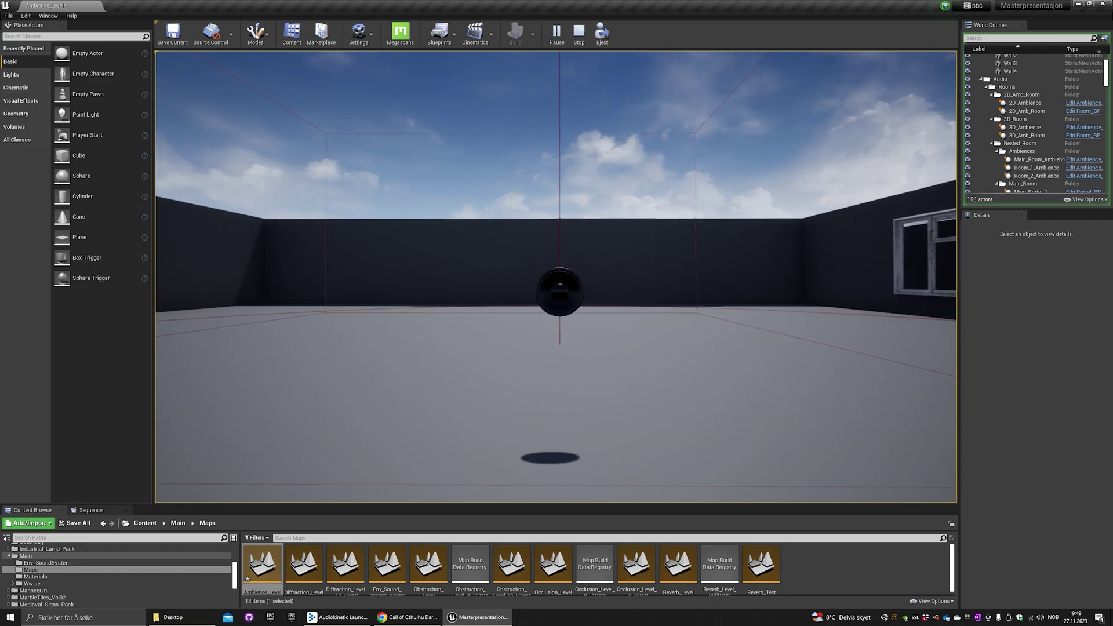
{"action": "key", "text": "s"}
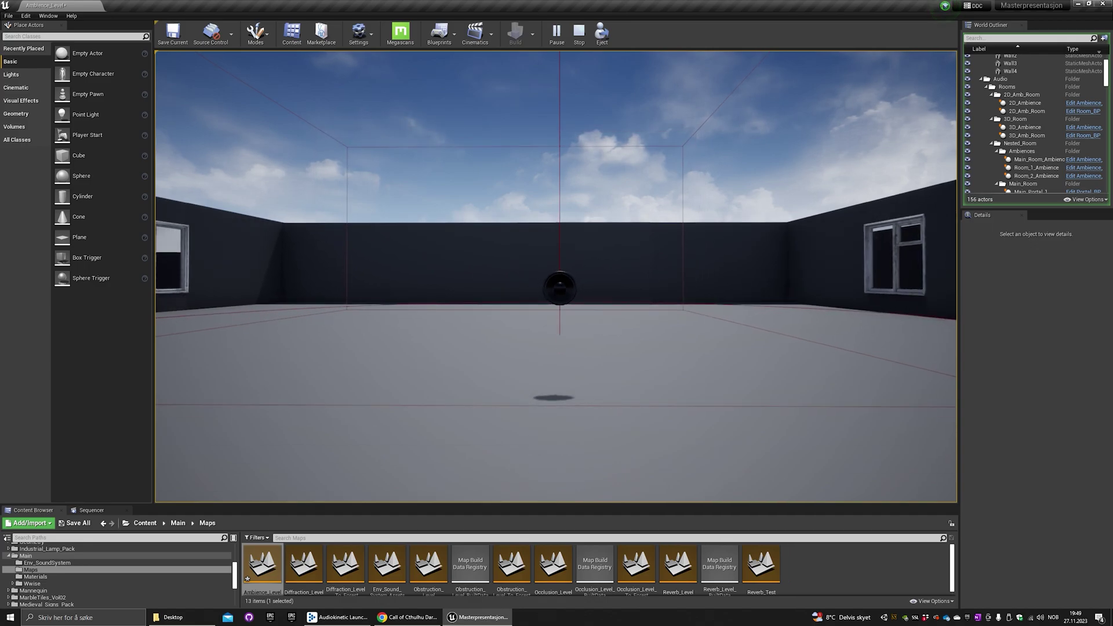
Step: Strafe the player from side to side in the walled room to examine the speaker's position relative to the player
{"action": "key", "text": "w"}
{"action": "key", "text": "a"}
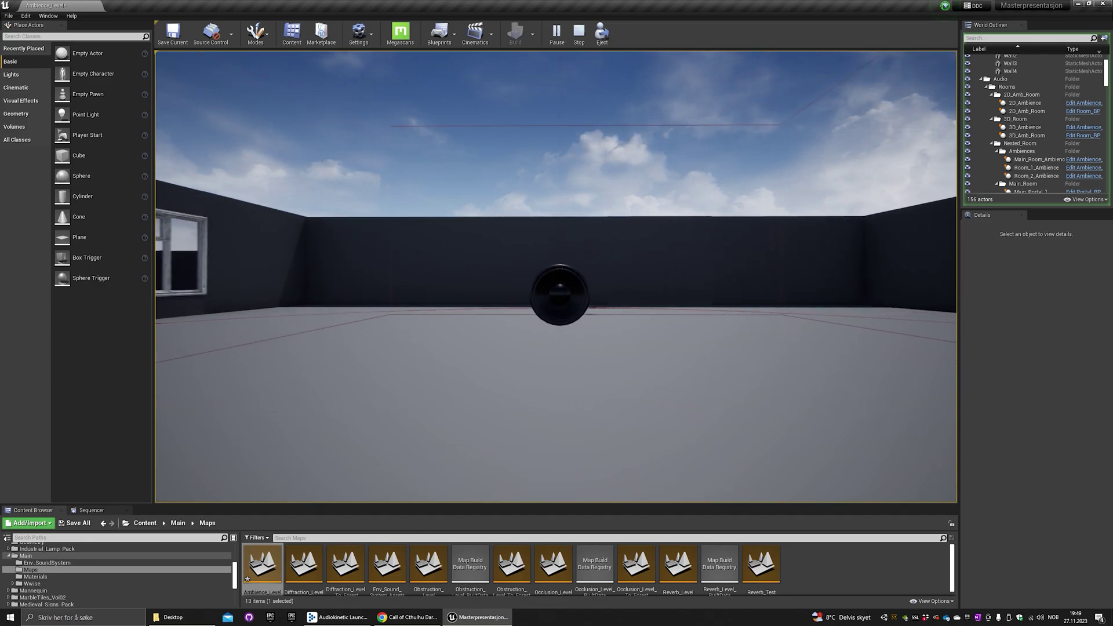
{"action": "key", "text": "d"}
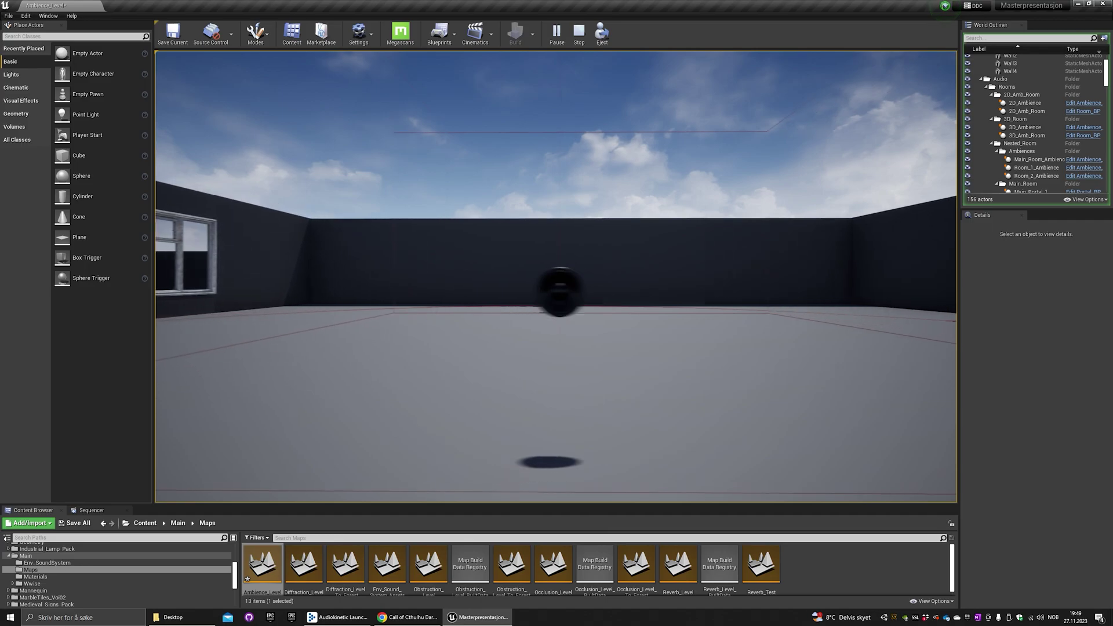
{"action": "key", "text": "a"}
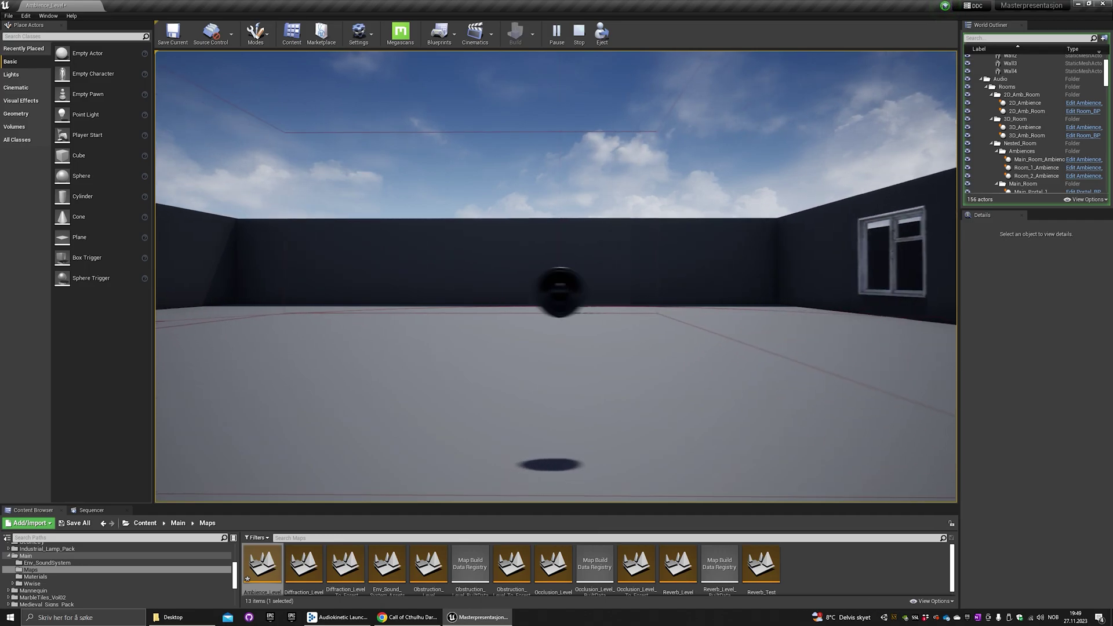
{"action": "key", "text": "a"}
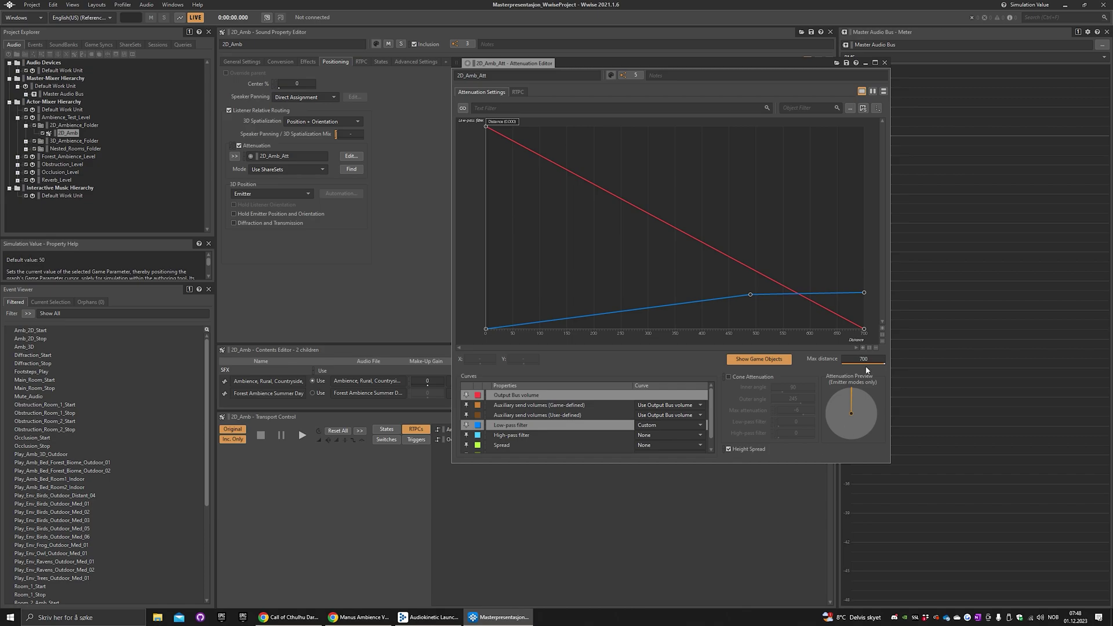
Step: In Wwise, close the 2D_Amb_Att attenuation editor and select the Amb_Trans game parameter in the Ambience work unit
{"action": "left_click", "coordinate": [885, 63]}
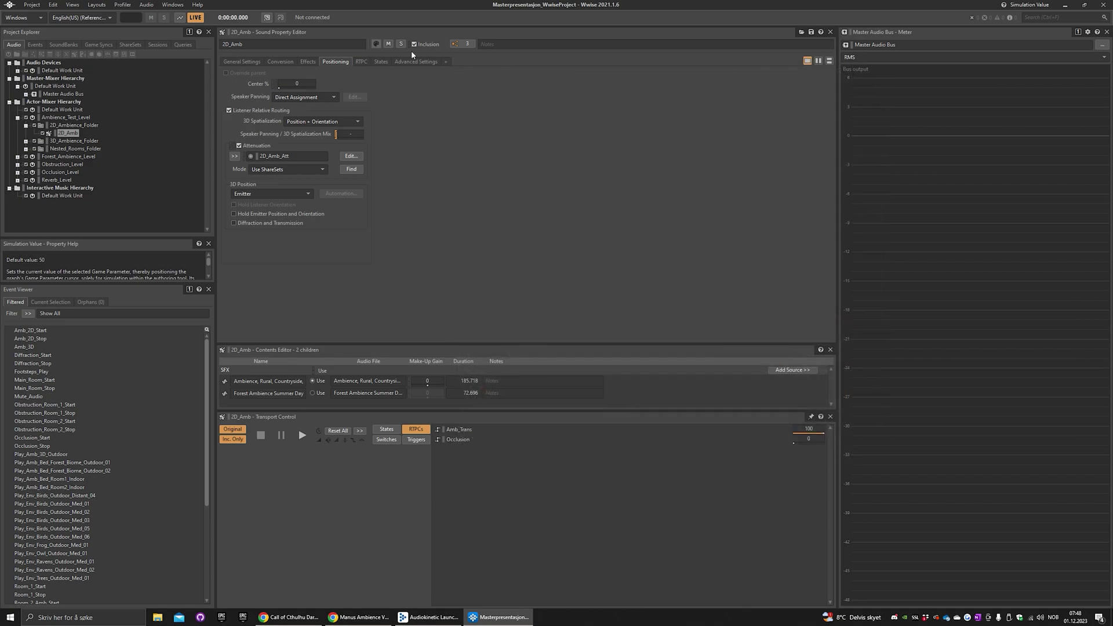
{"action": "left_click", "coordinate": [99, 44]}
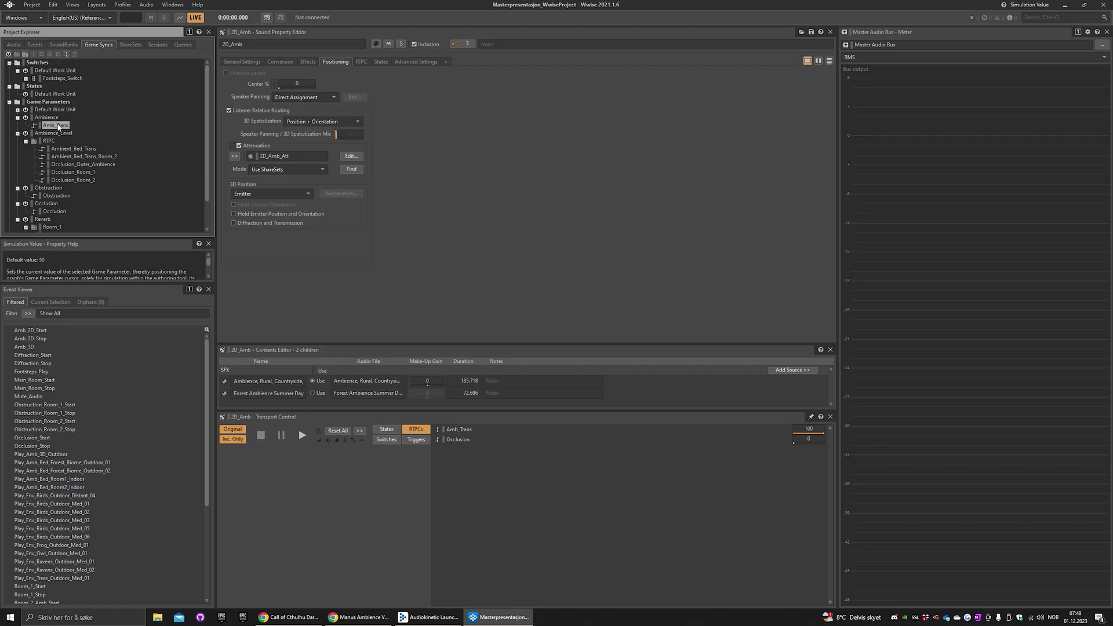
{"action": "left_click", "coordinate": [56, 125]}
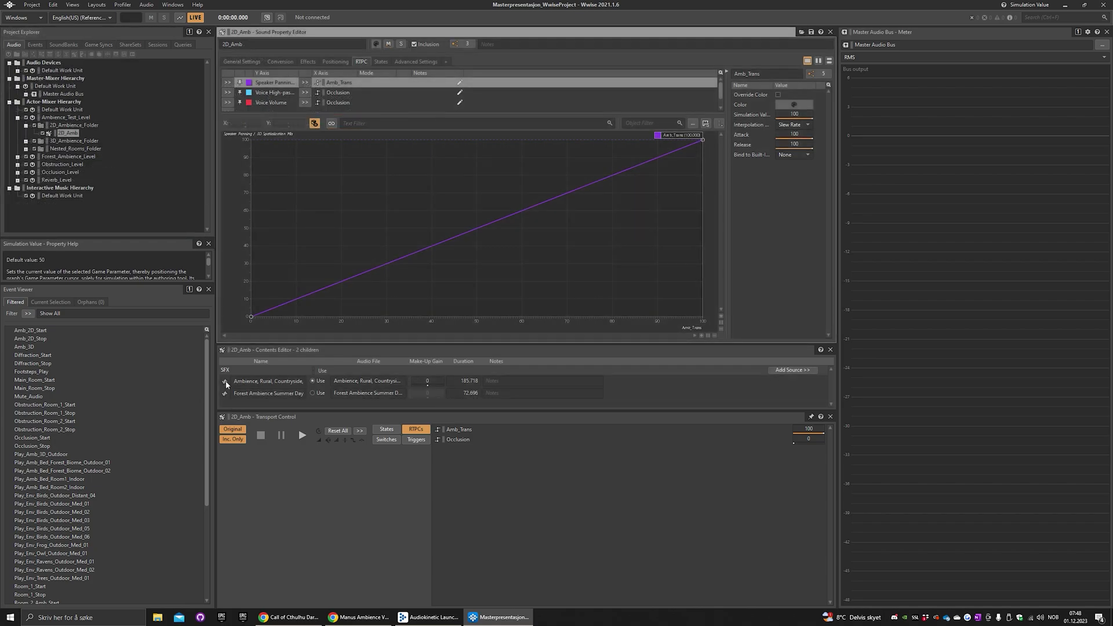
Step: Inspect the countryside ambience source of 2D_Amb, and sweep Amb_Trans to 0 and back up along its RTPC curve
{"action": "double_click", "coordinate": [225, 382]}
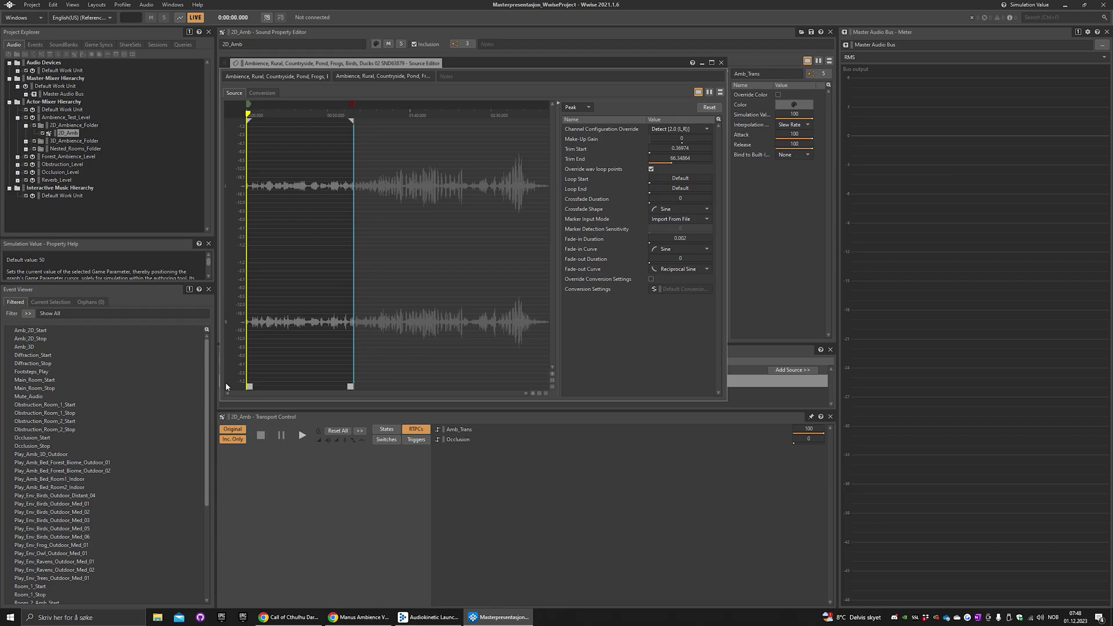
{"action": "left_click", "coordinate": [721, 63]}
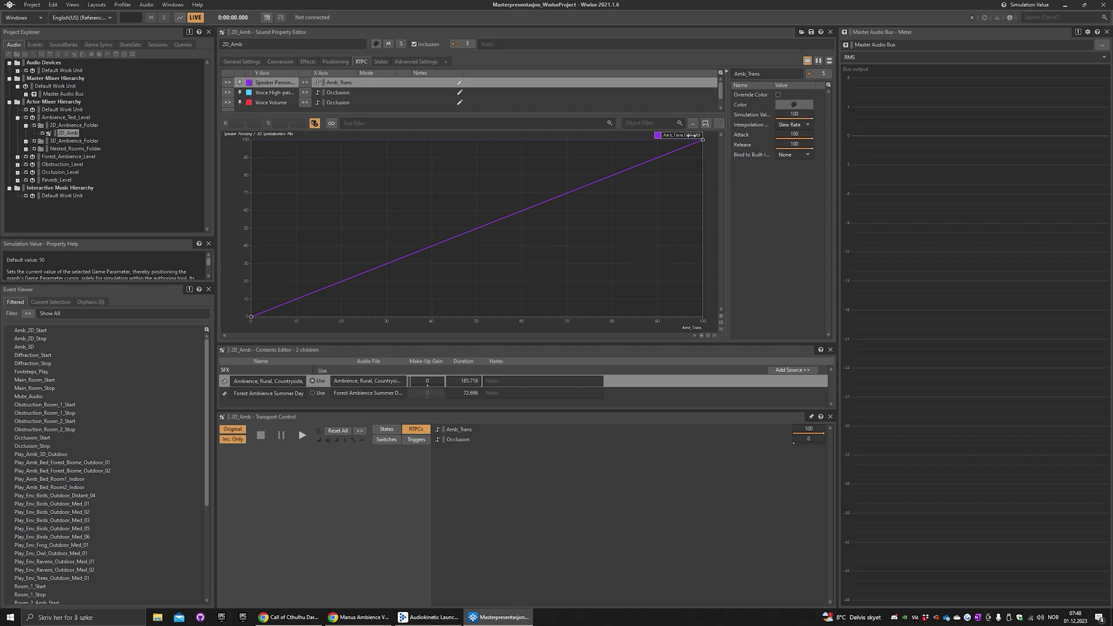
{"action": "left_click_drag", "start_coordinate": [690, 135], "coordinate": [210, 174]}
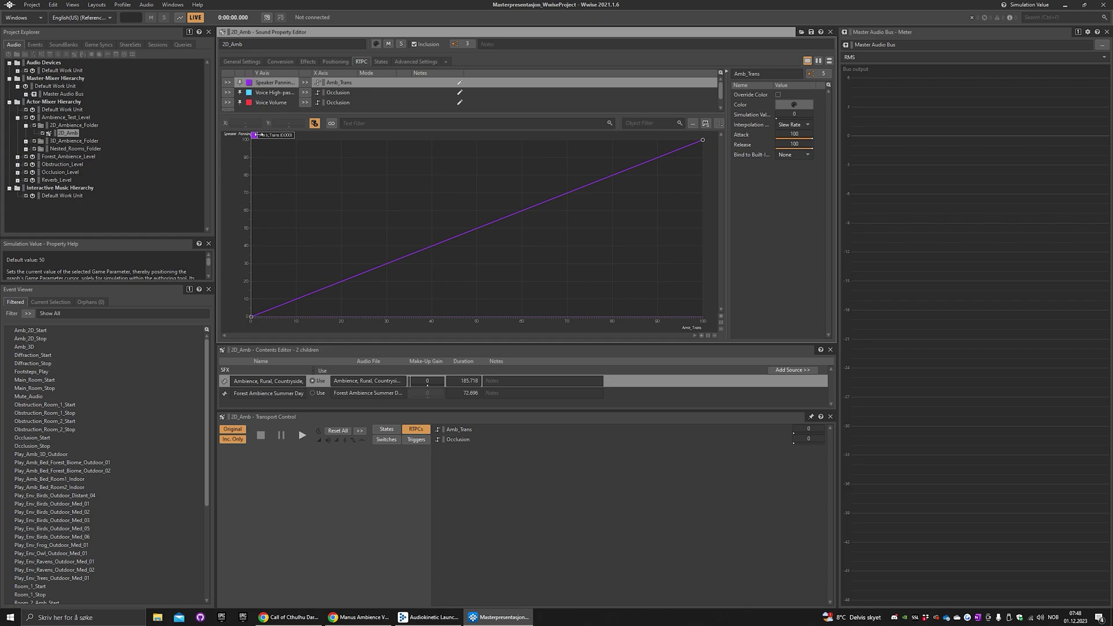
{"action": "left_click_drag", "start_coordinate": [255, 135], "coordinate": [728, 129]}
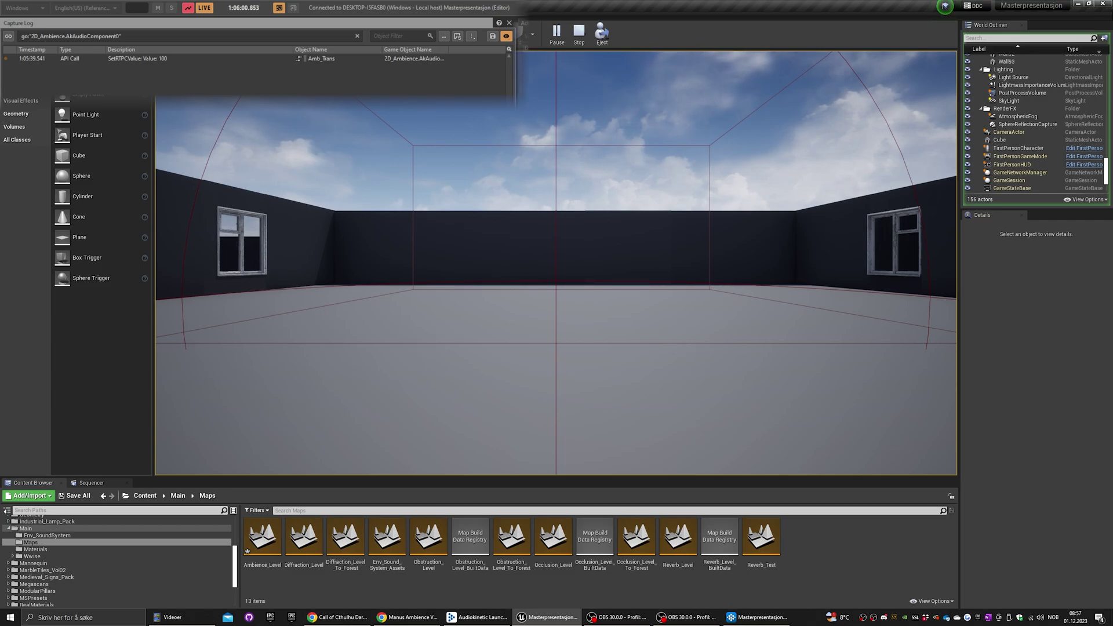
Step: In the running Unreal level, walk and look around the walled room while watching 2D_Ambience's Amb_Trans calls in the capture log
{"action": "key", "text": "w"}
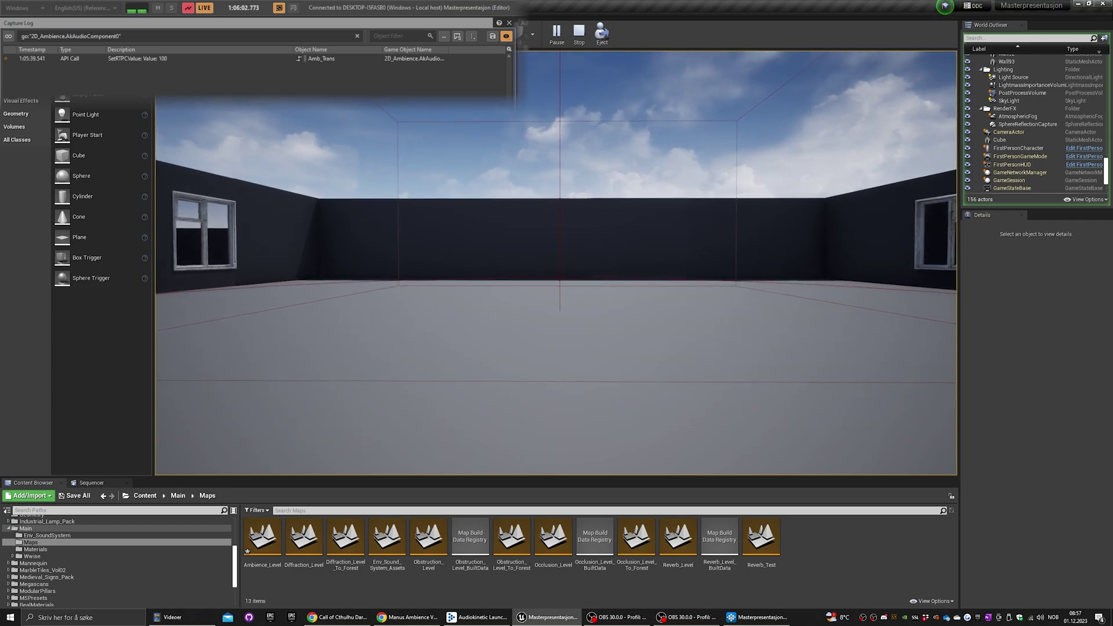
{"action": "key", "text": "w"}
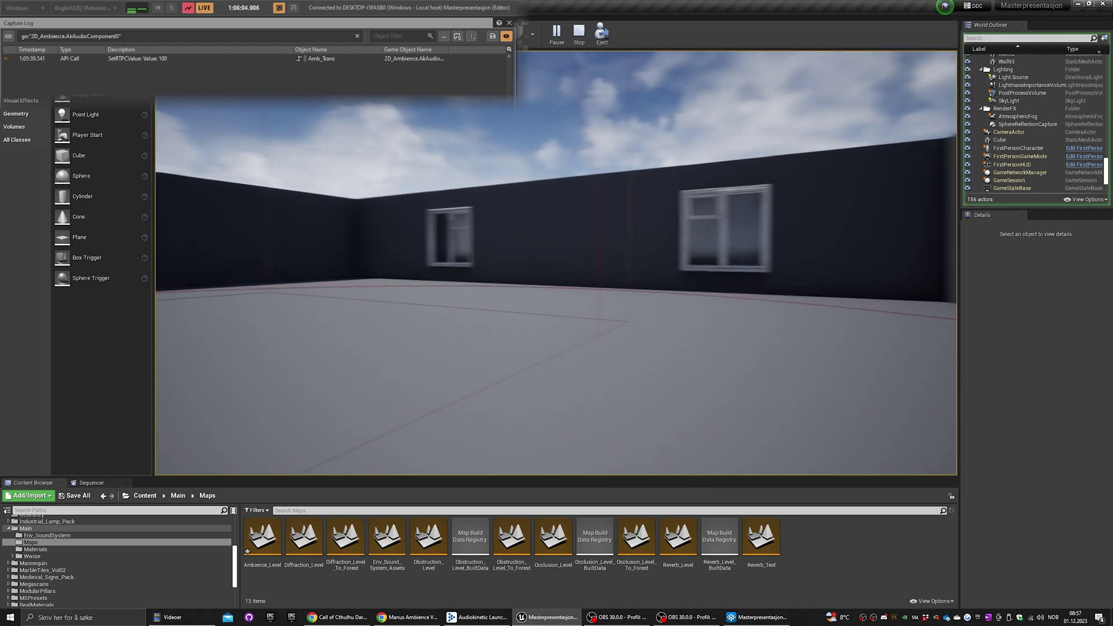
{"action": "key", "text": "s"}
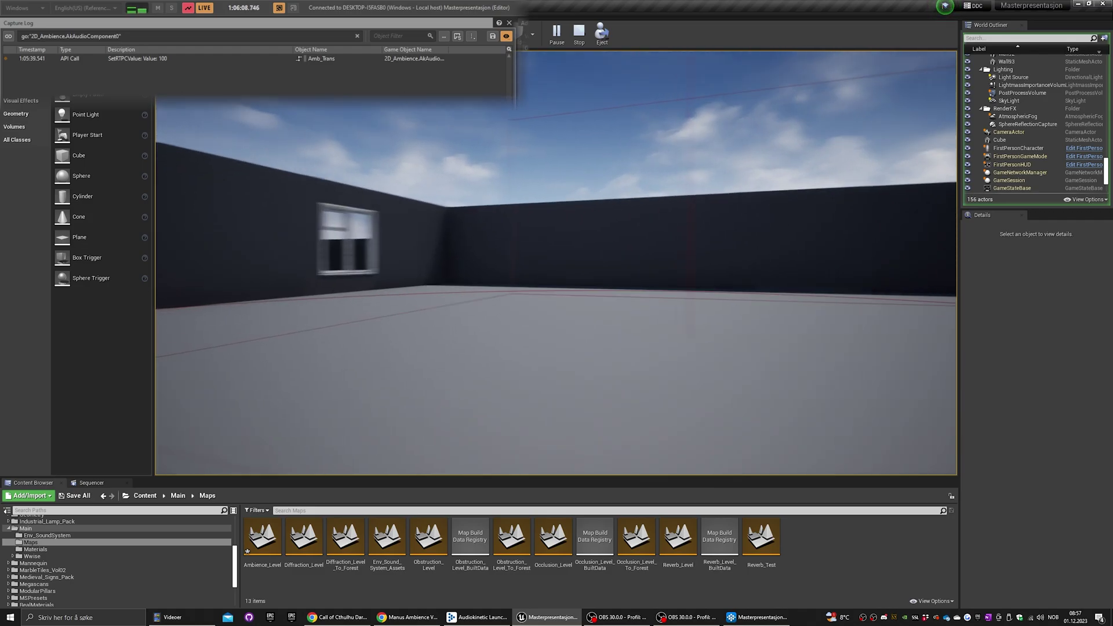
{"action": "key", "text": "w"}
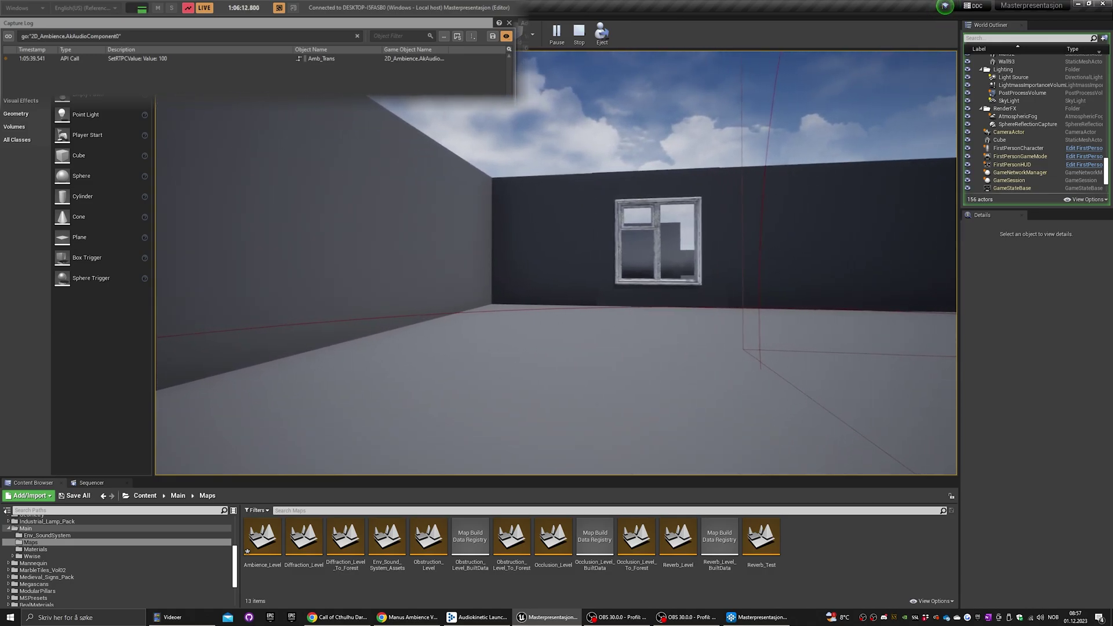
{"action": "key", "text": "s"}
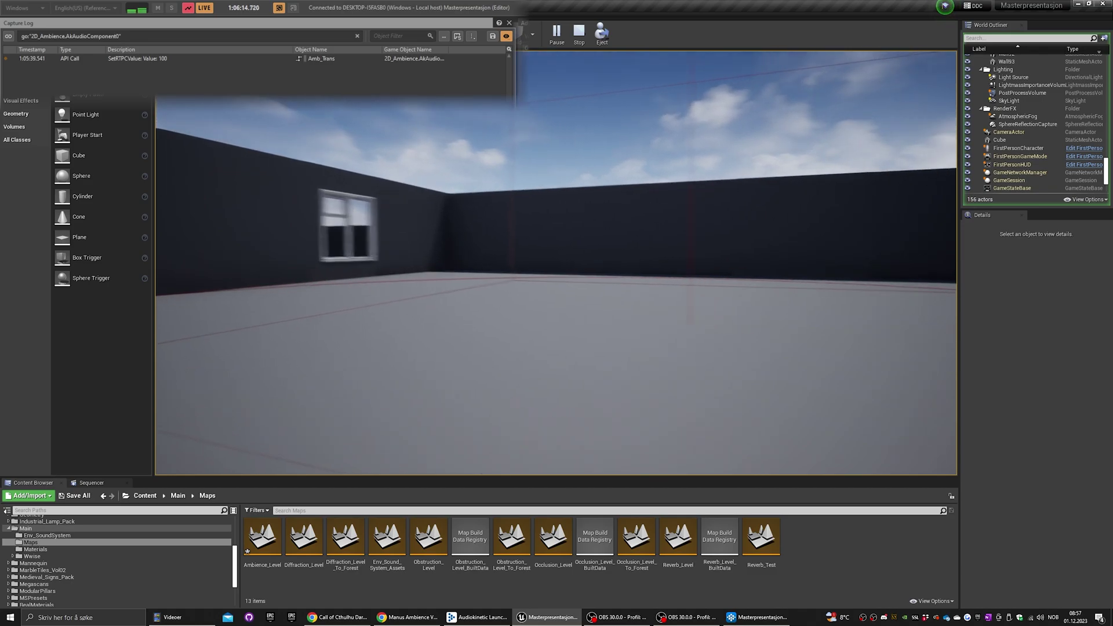
{"action": "key", "text": "w"}
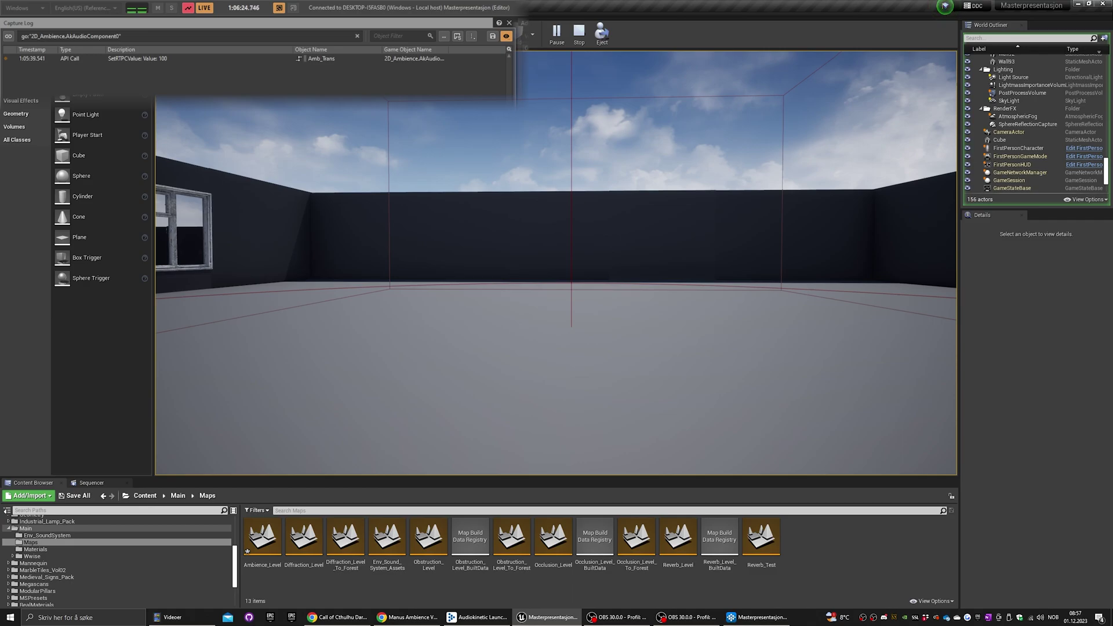
Step: Walk the player across the ambience boundary and towards the wall with the door to check the logged Amb_Trans changes
{"action": "key", "text": "w"}
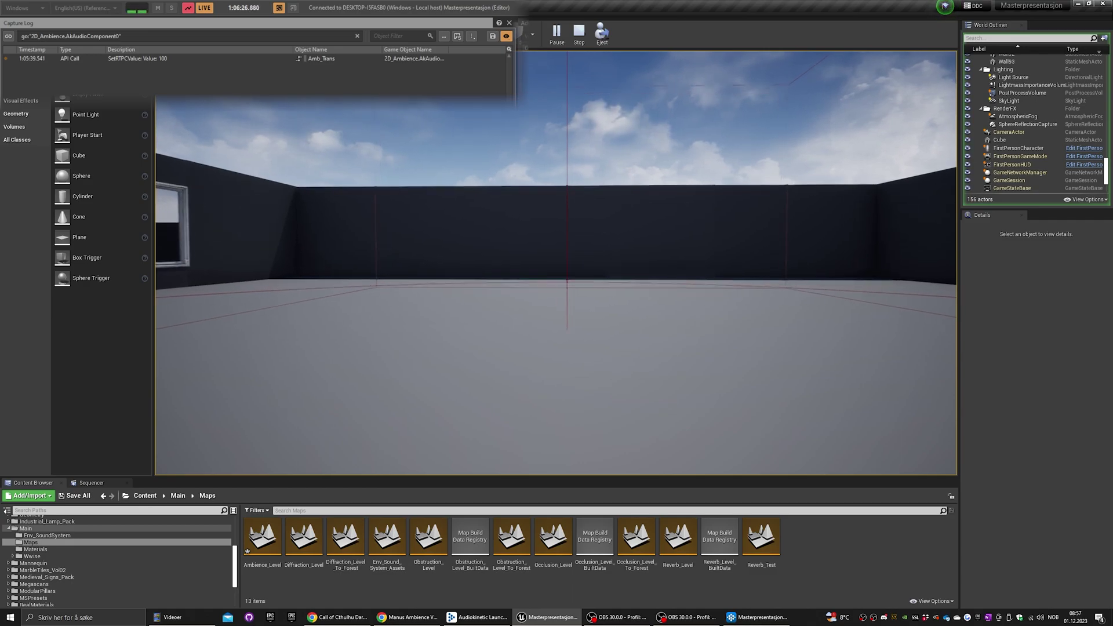
{"action": "key", "text": "s"}
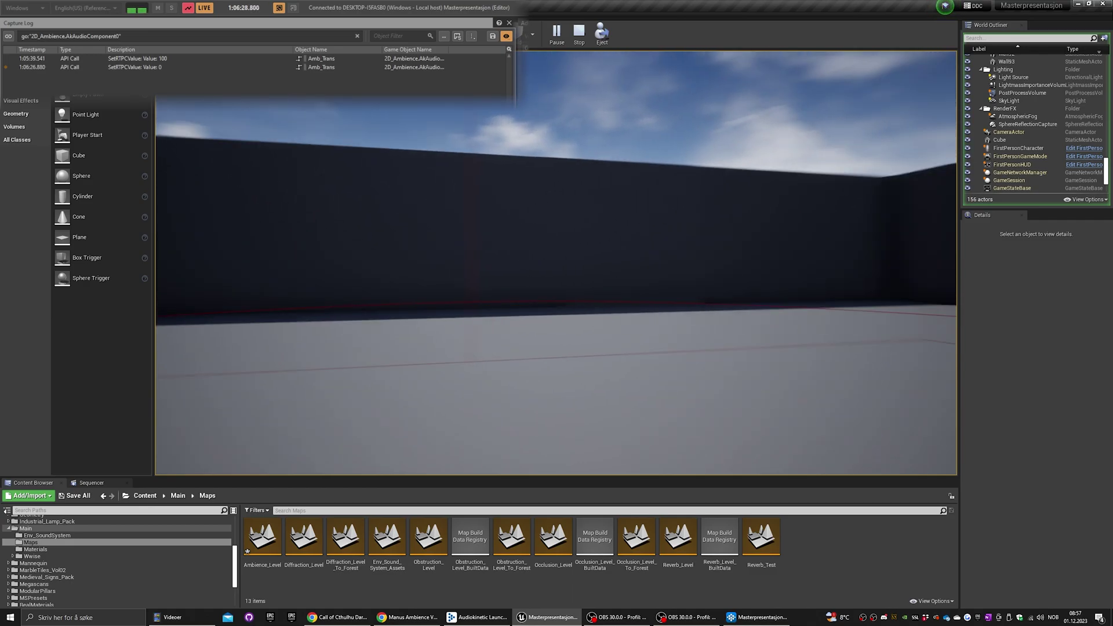
{"action": "key", "text": "w"}
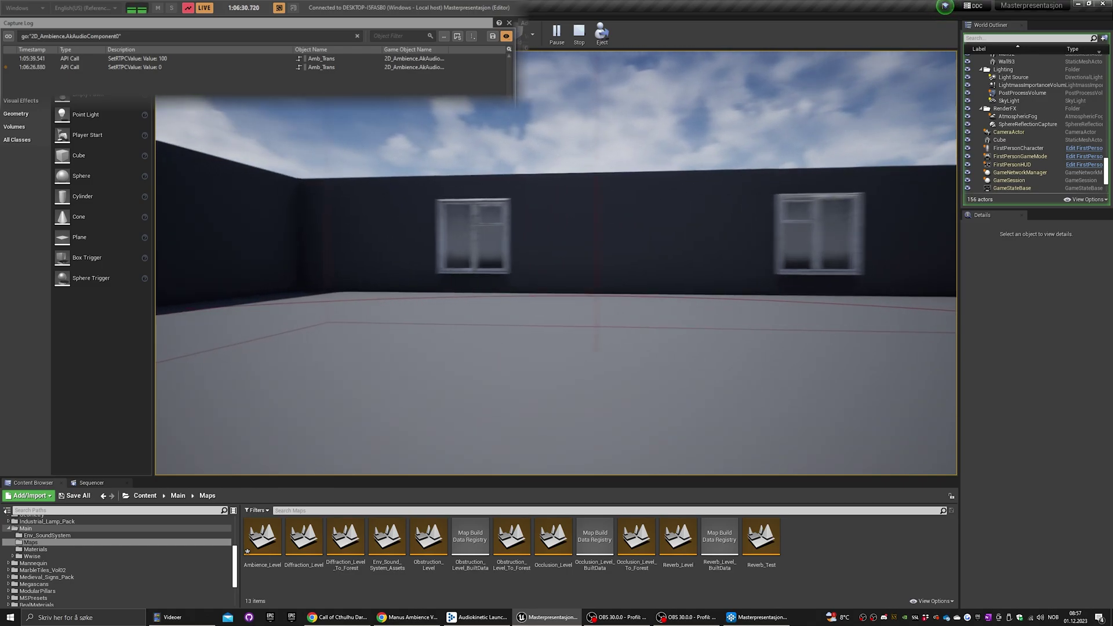
{"action": "key", "text": "s"}
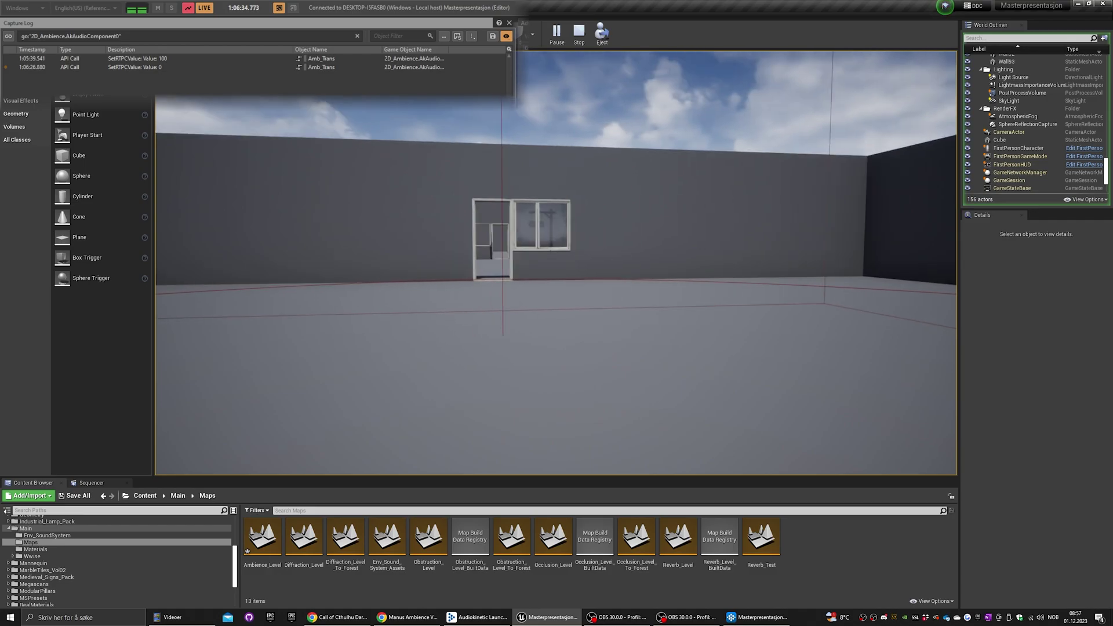
{"action": "key", "text": "w"}
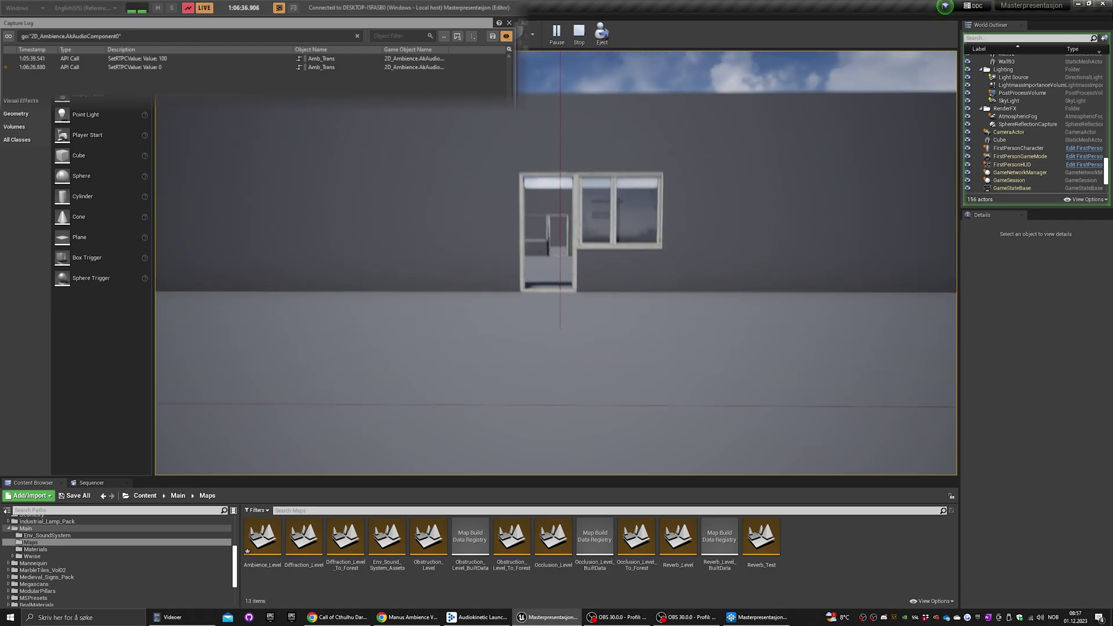
{"action": "key", "text": "w"}
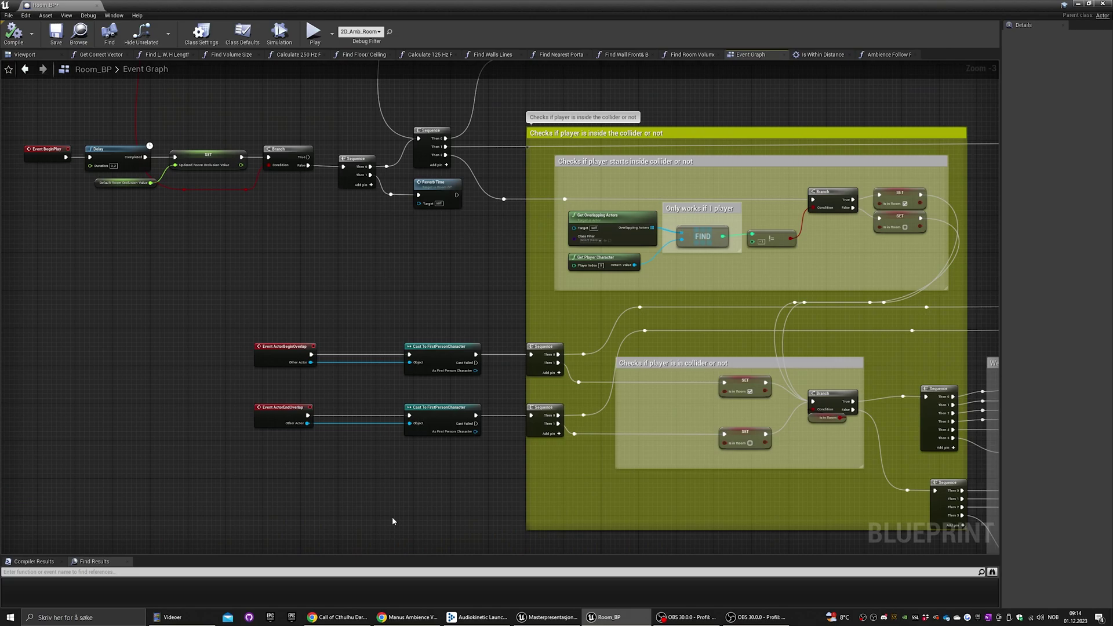
Step: In Room_BP's Event Graph, highlight the event nodes and the section checking whether the player is inside the collider, and clear the selection
{"action": "left_click_drag", "start_coordinate": [34, 104], "coordinate": [966, 522]}
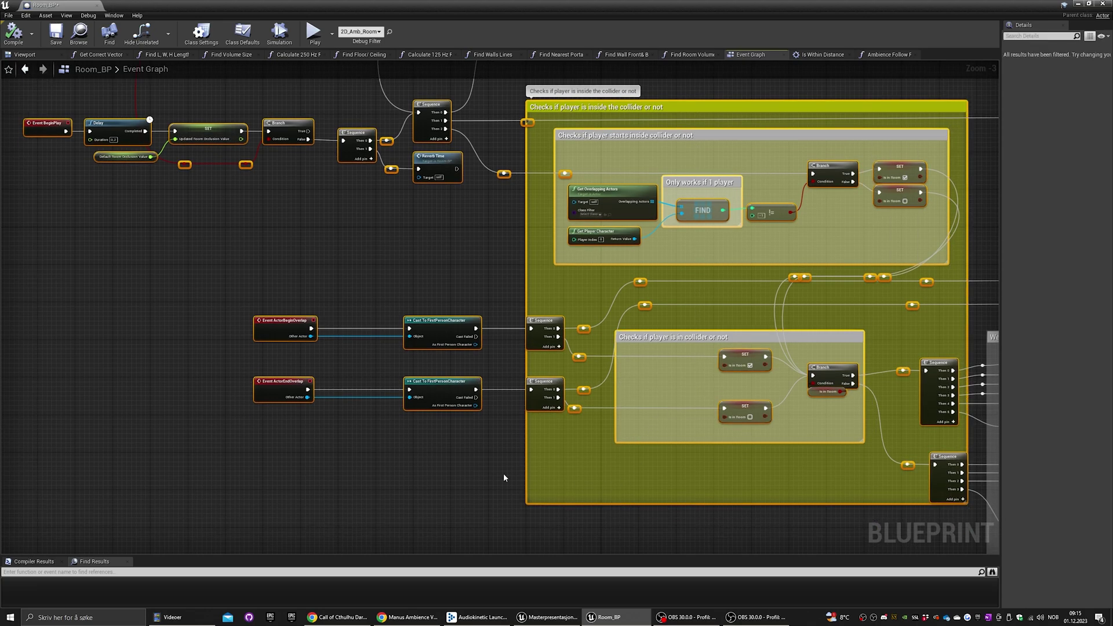
{"action": "right_click_drag", "start_coordinate": [503, 469], "coordinate": [498, 483]}
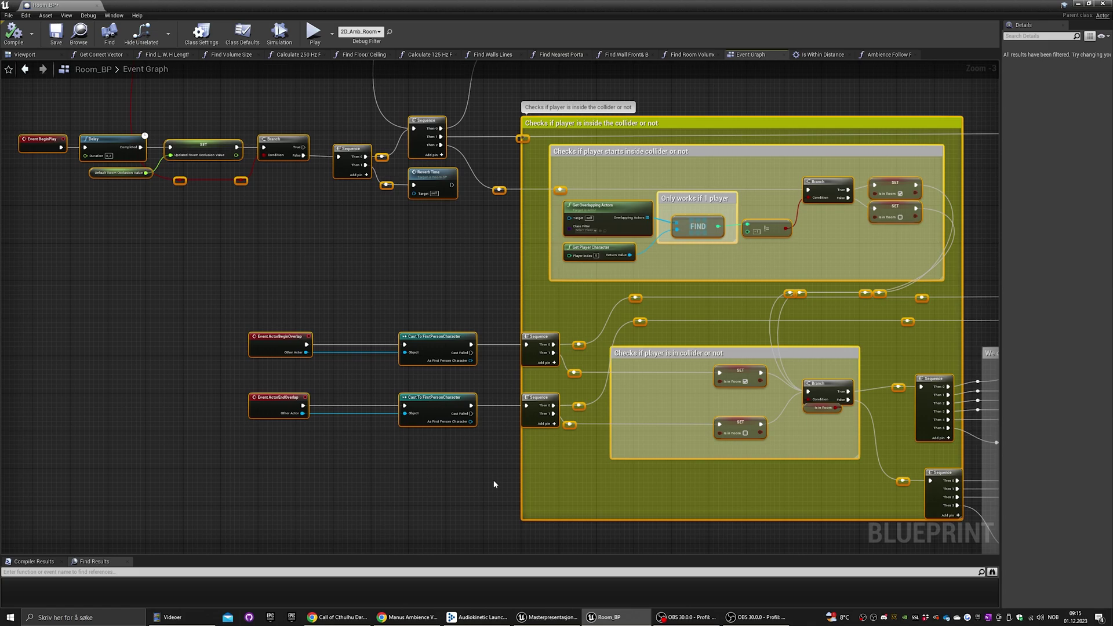
{"action": "left_click", "coordinate": [483, 482]}
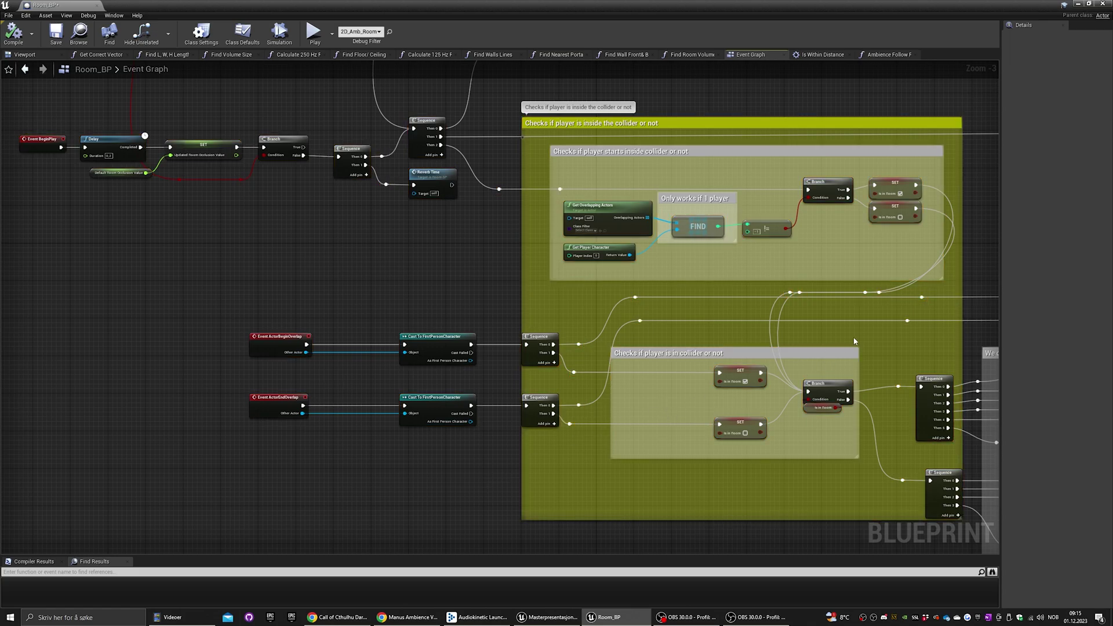
Step: In the Ambience section, highlight the Cast To Ambience_BP nodes and the Set Ambience Events node with its event variables
{"action": "right_click_drag", "start_coordinate": [900, 325], "coordinate": [581, 375]}
{"action": "right_click_drag", "start_coordinate": [993, 295], "coordinate": [568, 312]}
{"action": "right_click_drag", "start_coordinate": [939, 287], "coordinate": [487, 317]}
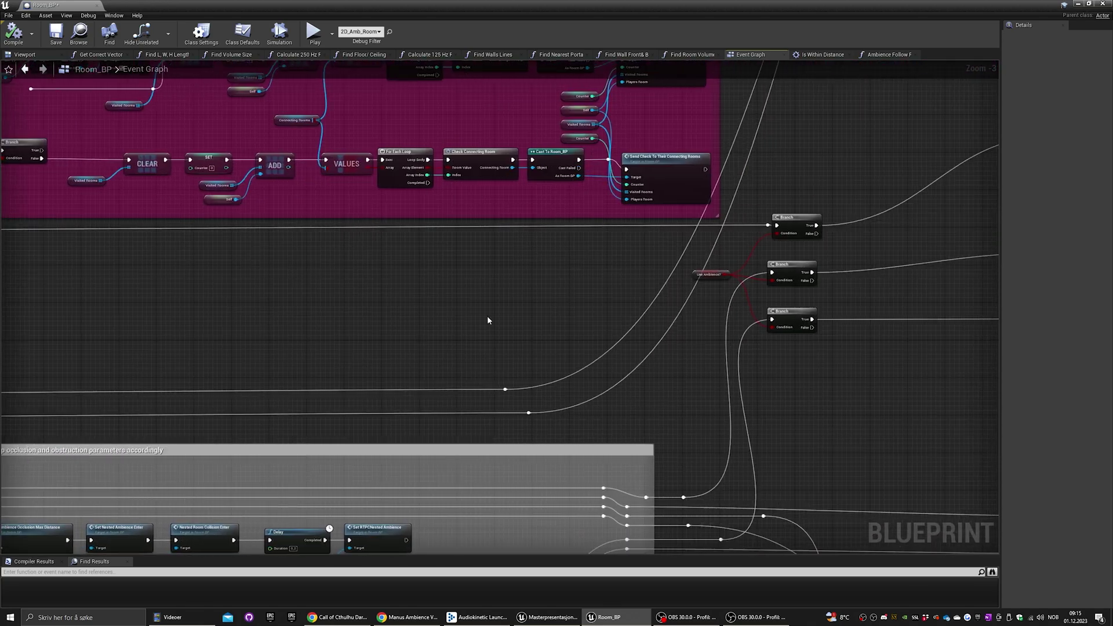
{"action": "right_click_drag", "start_coordinate": [839, 273], "coordinate": [432, 293]}
{"action": "right_click_drag", "start_coordinate": [842, 237], "coordinate": [535, 329]}
{"action": "scroll", "coordinate": [535, 329], "scroll_direction": "up", "scroll_amount": 1}
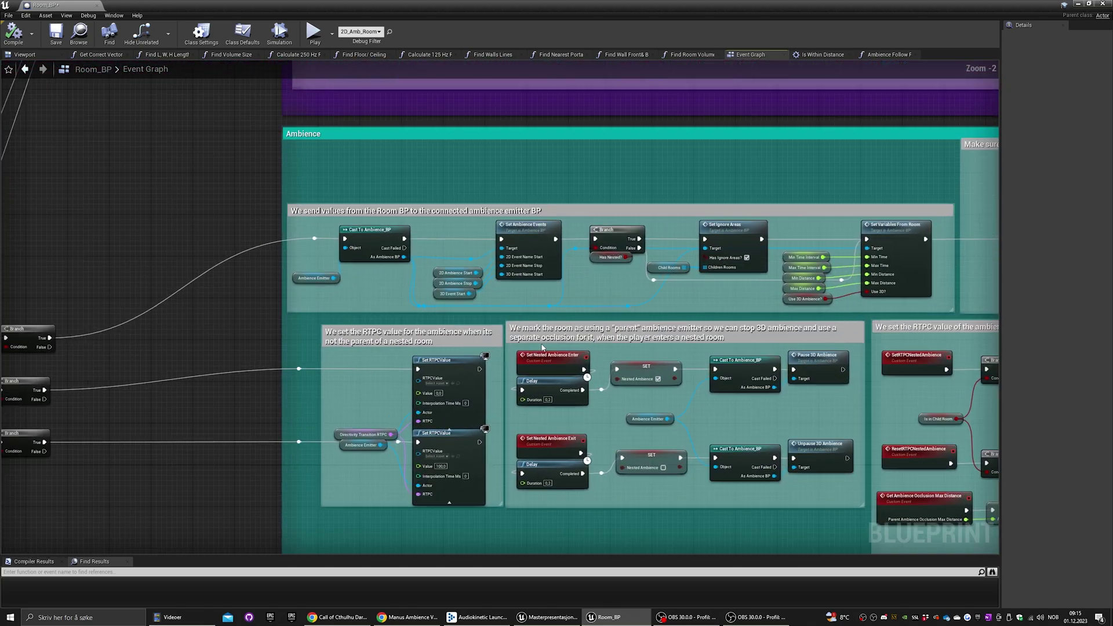
{"action": "right_click_drag", "start_coordinate": [655, 311], "coordinate": [605, 342]}
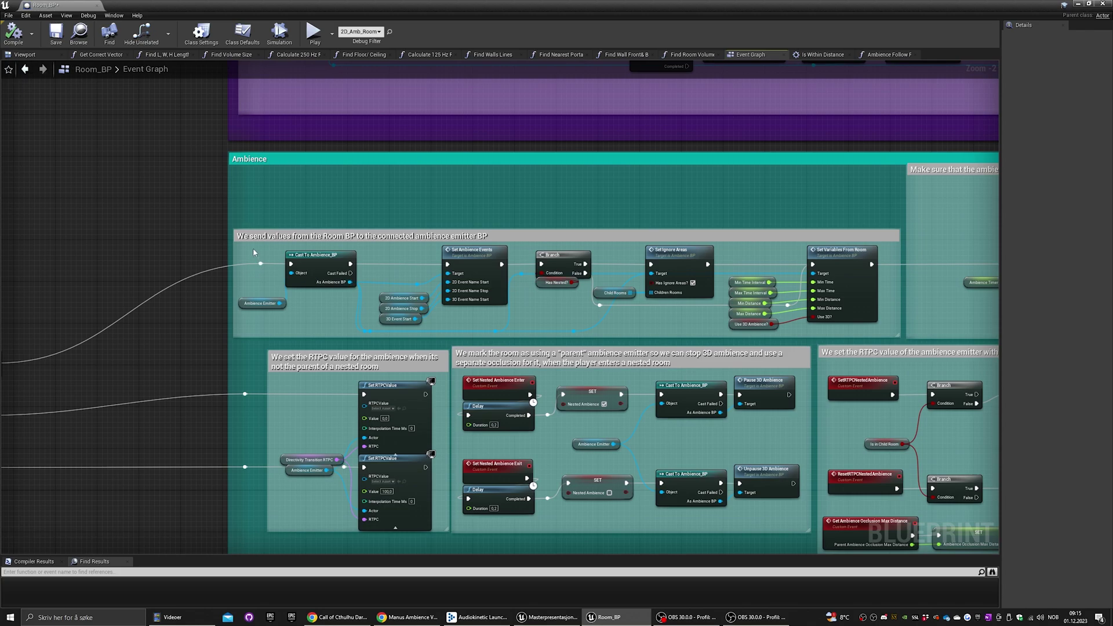
{"action": "left_click_drag", "start_coordinate": [253, 249], "coordinate": [355, 326]}
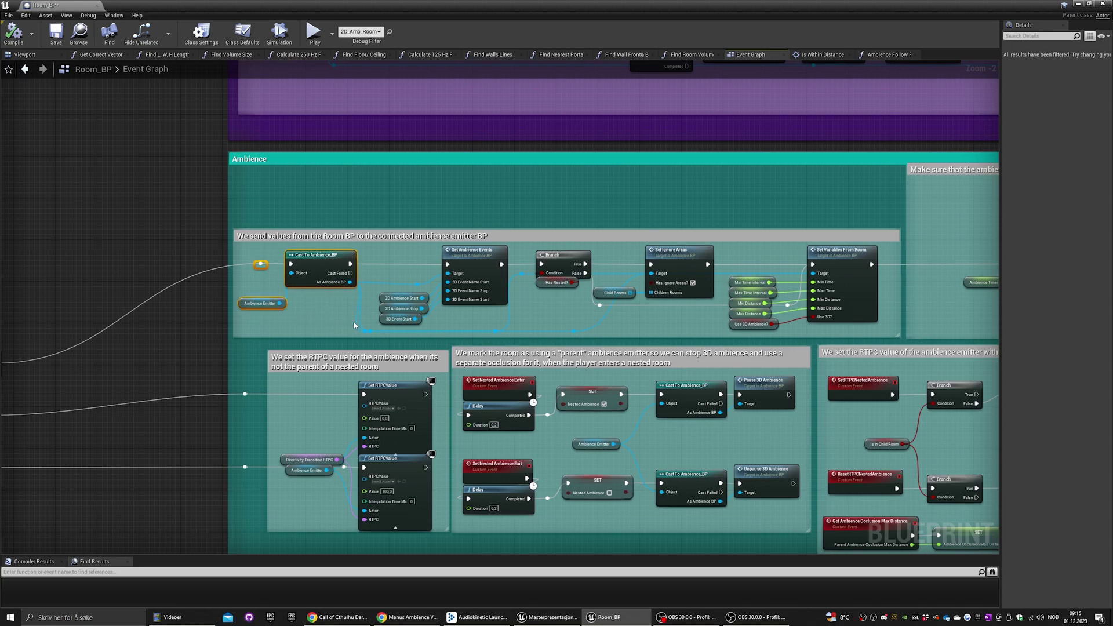
{"action": "left_click_drag", "start_coordinate": [398, 252], "coordinate": [458, 327]}
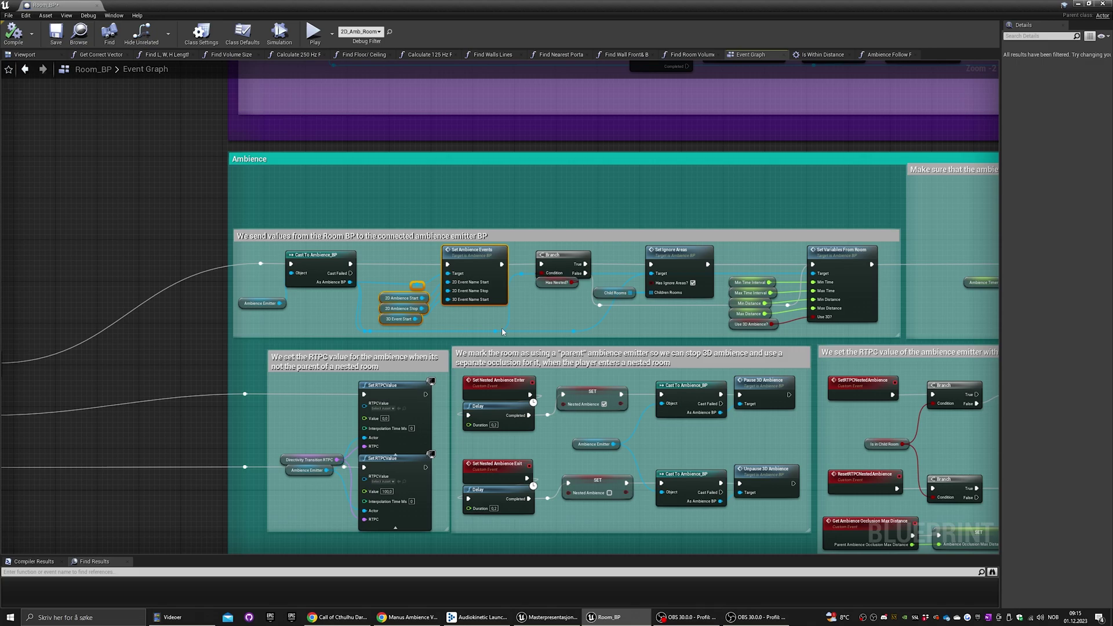
Step: Highlight the Set Variables From Room nodes and the section keeping the ambience emitter at the player's location, and clear the selection
{"action": "left_click_drag", "start_coordinate": [748, 247], "coordinate": [857, 331]}
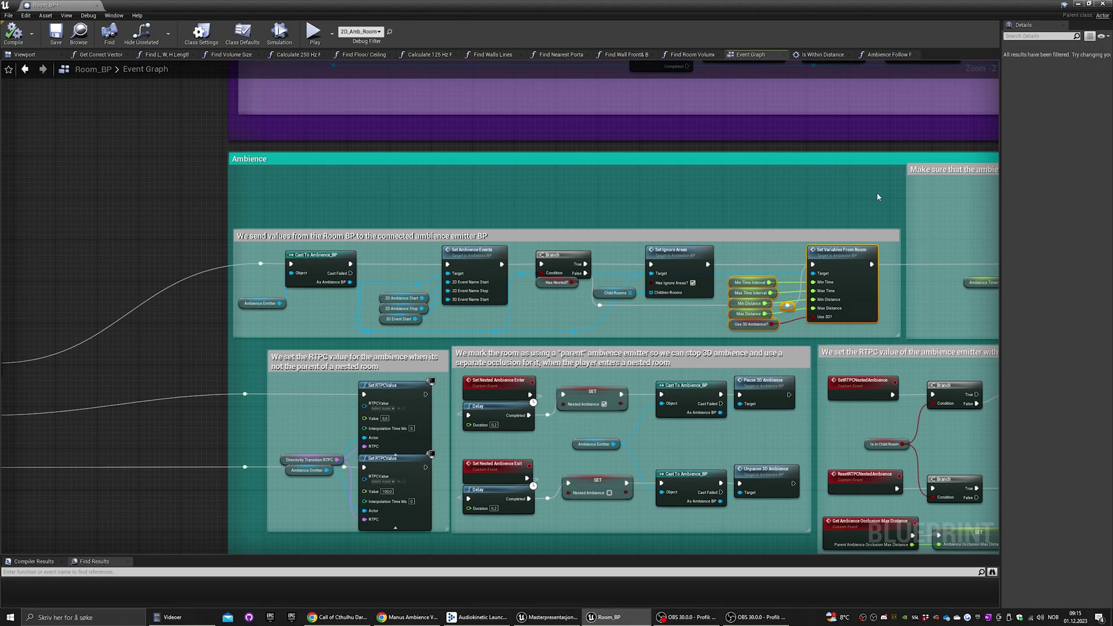
{"action": "right_click_drag", "start_coordinate": [886, 194], "coordinate": [497, 212]}
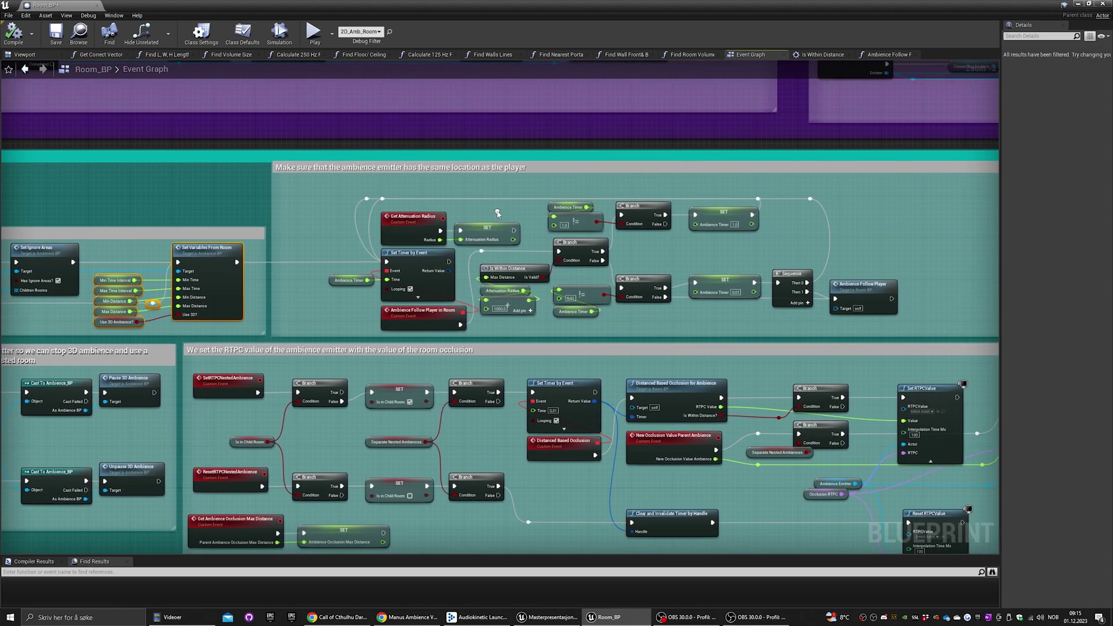
{"action": "mouse_move", "coordinate": [323, 185]}
{"action": "left_mouse_down"}
{"action": "mouse_move", "coordinate": [772, 315]}
{"action": "mouse_move", "coordinate": [918, 330]}
{"action": "left_mouse_up"}
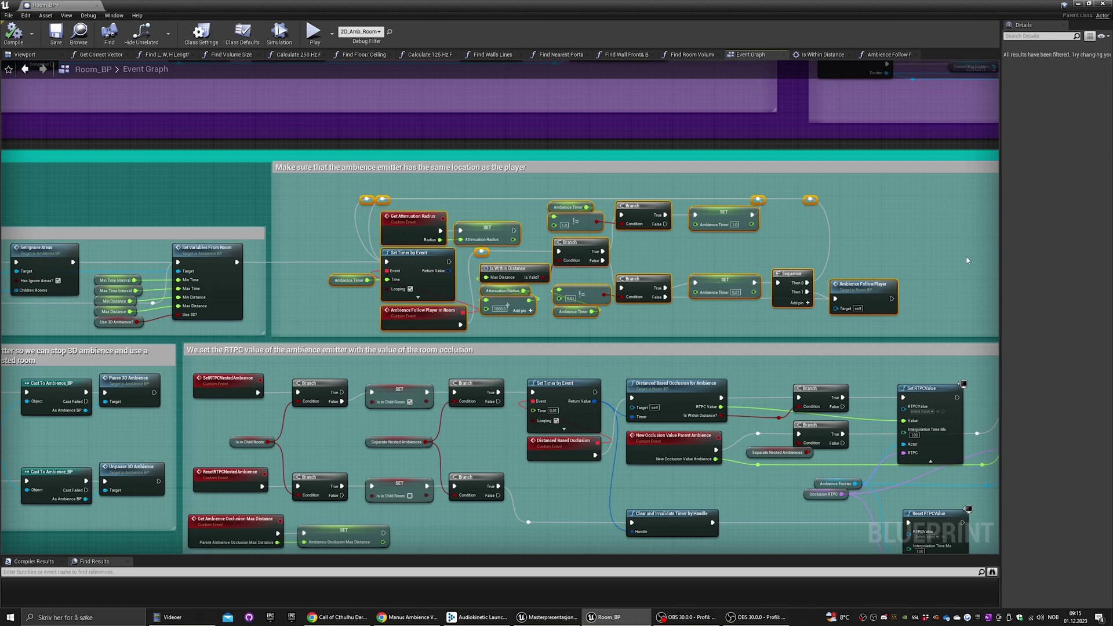
{"action": "left_click", "coordinate": [935, 224]}
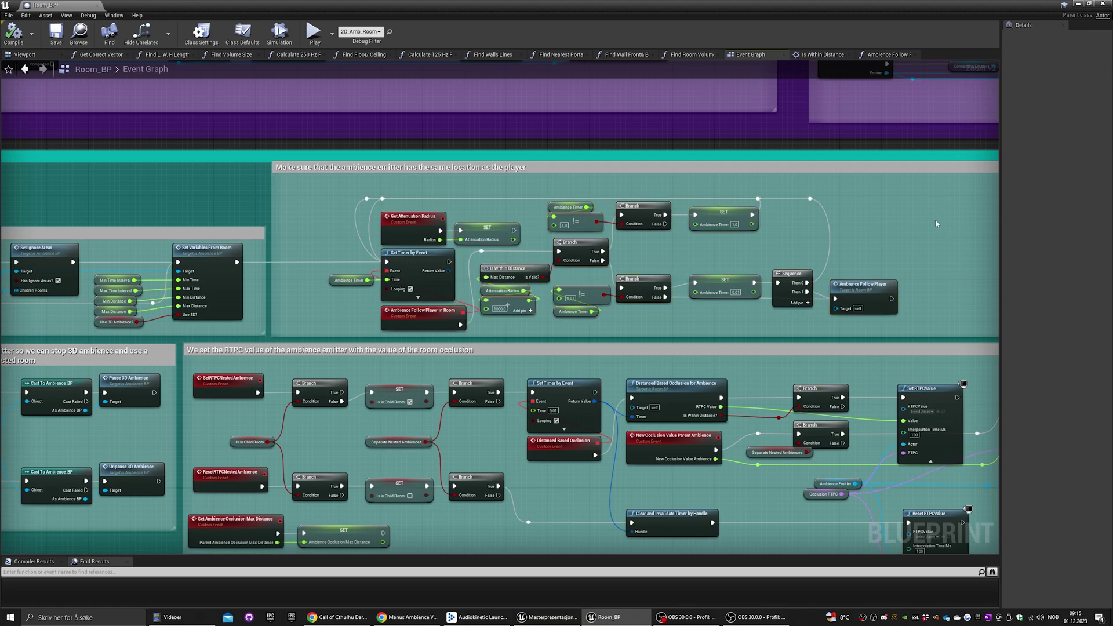
Step: Inspect the Is Within Distance and Ambience Follow Player functions, returning to Room_BP's Event Graph after each one
{"action": "double_click", "coordinate": [516, 272]}
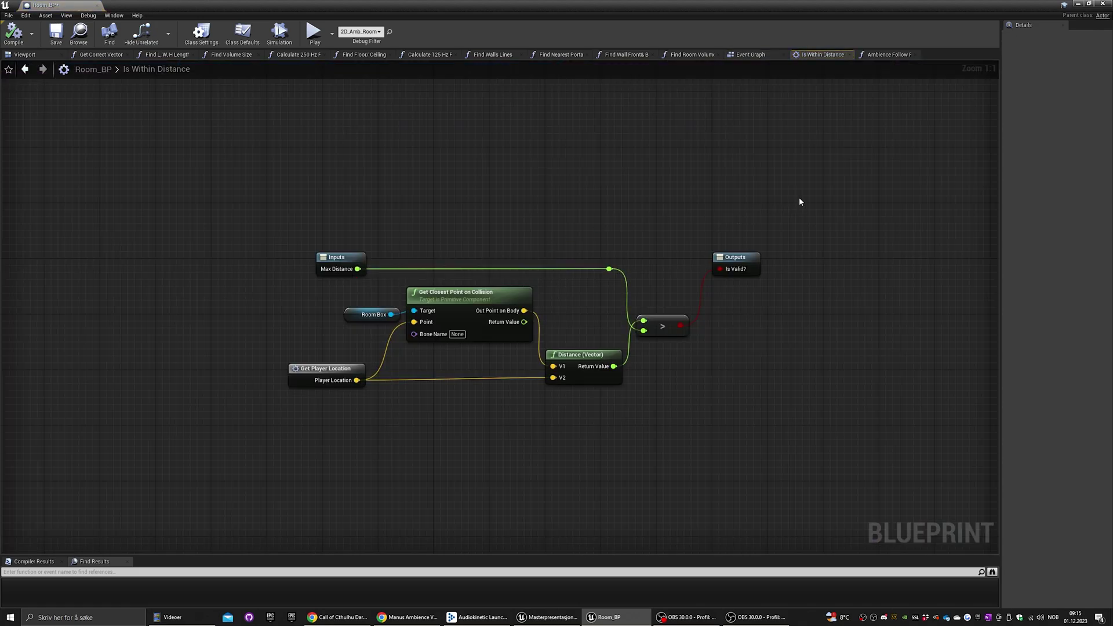
{"action": "left_click", "coordinate": [756, 54]}
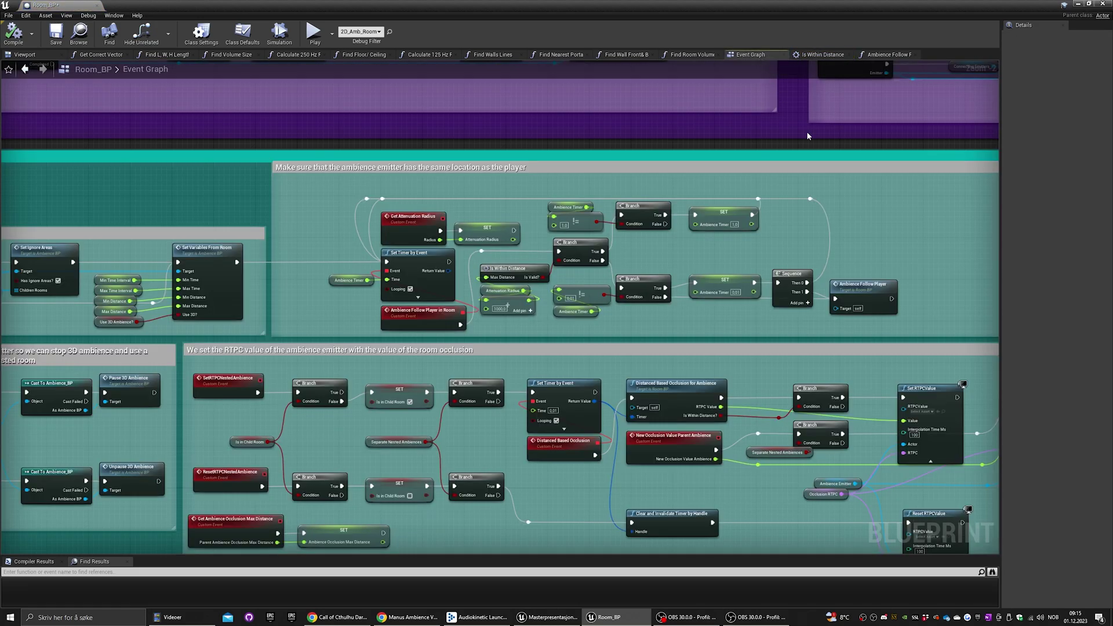
{"action": "double_click", "coordinate": [861, 285]}
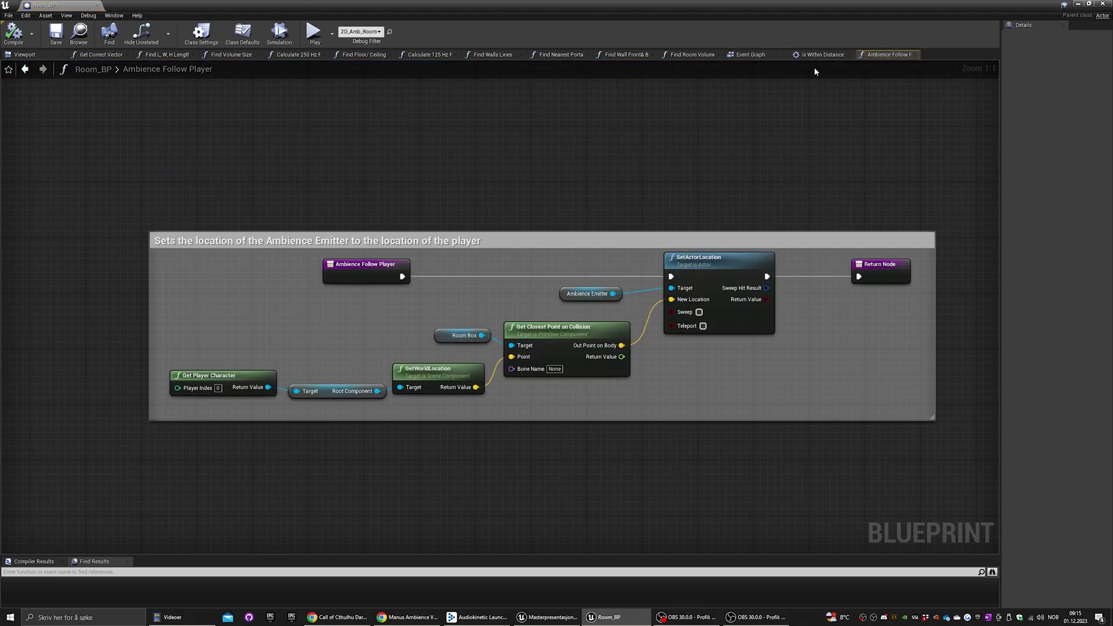
{"action": "left_click", "coordinate": [753, 54]}
Step: Highlight Room_BP's Set RTPCValue nodes for ambience outside nested parents, and Ambience_BP's sections for the collider spawn check and starting and stopping ambience
{"action": "right_click_drag", "start_coordinate": [455, 228], "coordinate": [844, 124]}
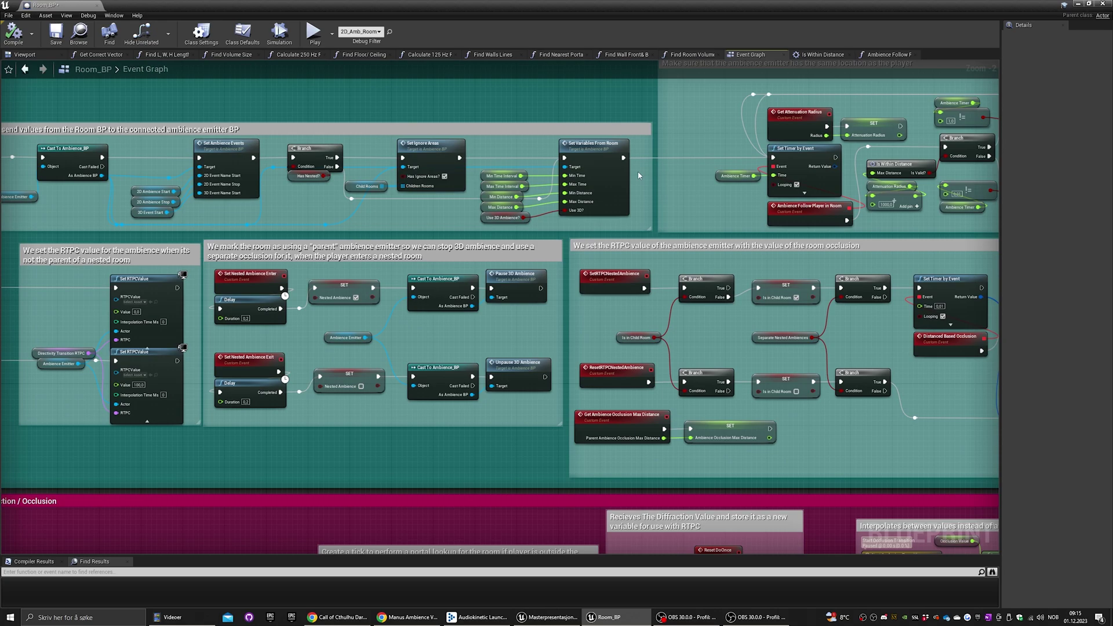
{"action": "right_click_drag", "start_coordinate": [319, 297], "coordinate": [602, 267]}
{"action": "scroll", "coordinate": [538, 250], "scroll_direction": "up", "scroll_amount": 1}
{"action": "right_click_drag", "start_coordinate": [374, 275], "coordinate": [522, 269]}
{"action": "scroll", "coordinate": [539, 255], "scroll_direction": "up", "scroll_amount": 1}
{"action": "left_click_drag", "start_coordinate": [409, 184], "coordinate": [659, 422]}
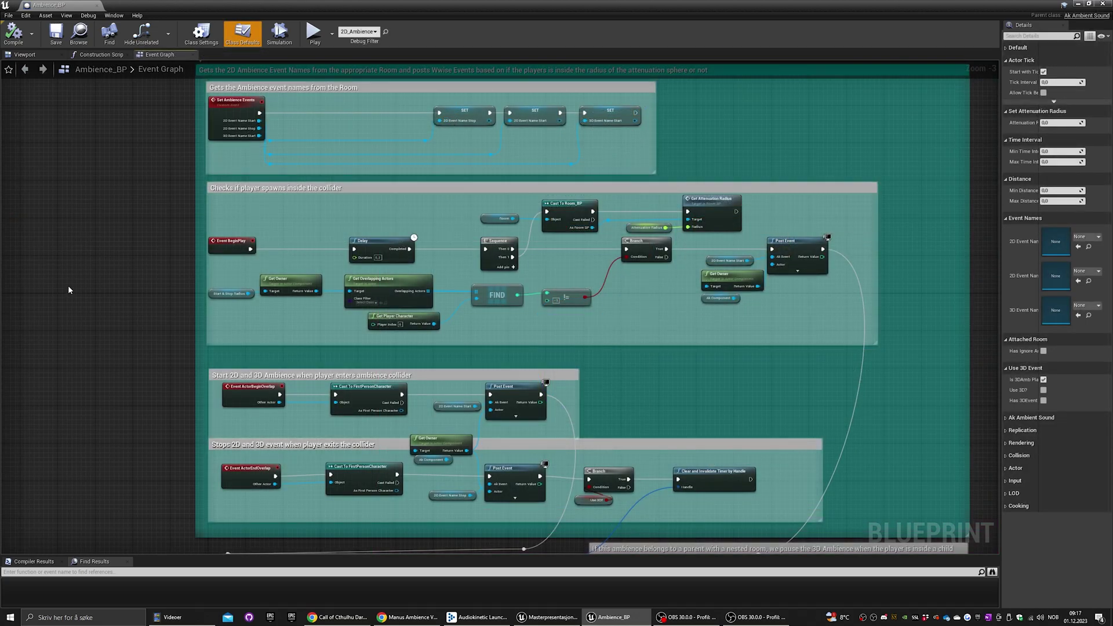
{"action": "left_click_drag", "start_coordinate": [200, 181], "coordinate": [914, 532]}
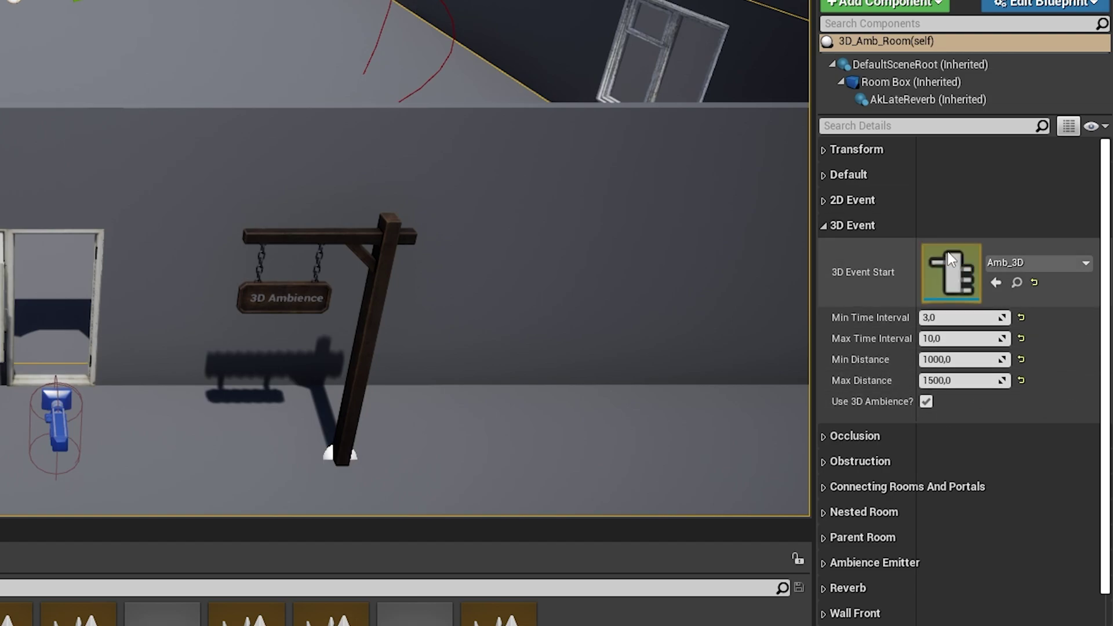
Step: Toggle Use 3D Ambience? off and on again for 3D_Amb_Room, and play the level, walking through the doorway into the room
{"action": "left_click", "coordinate": [927, 401]}
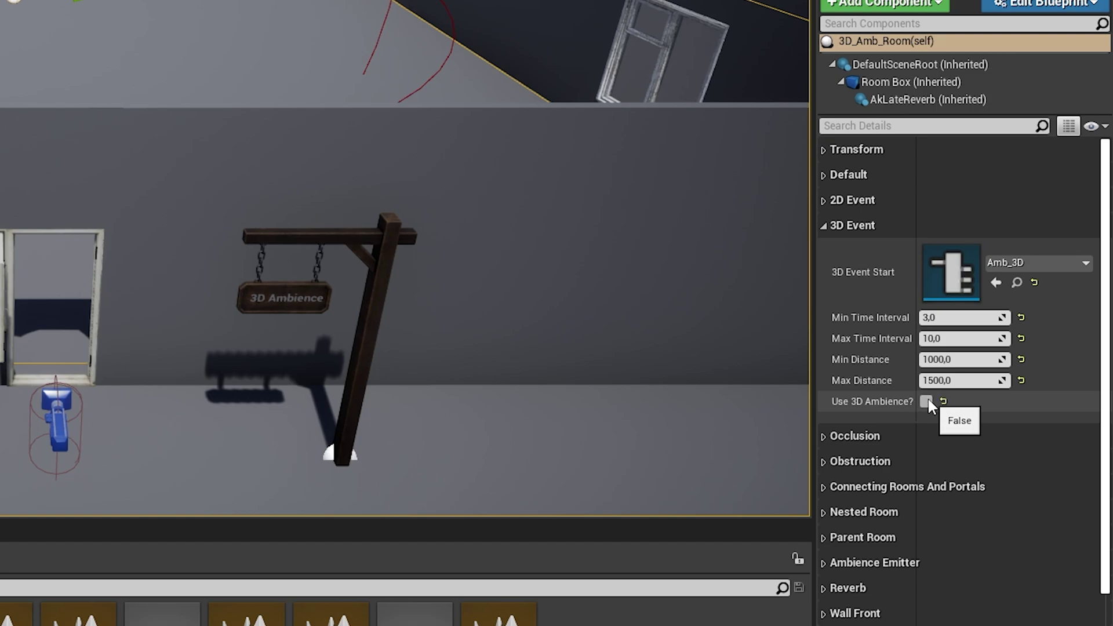
{"action": "left_click", "coordinate": [926, 400]}
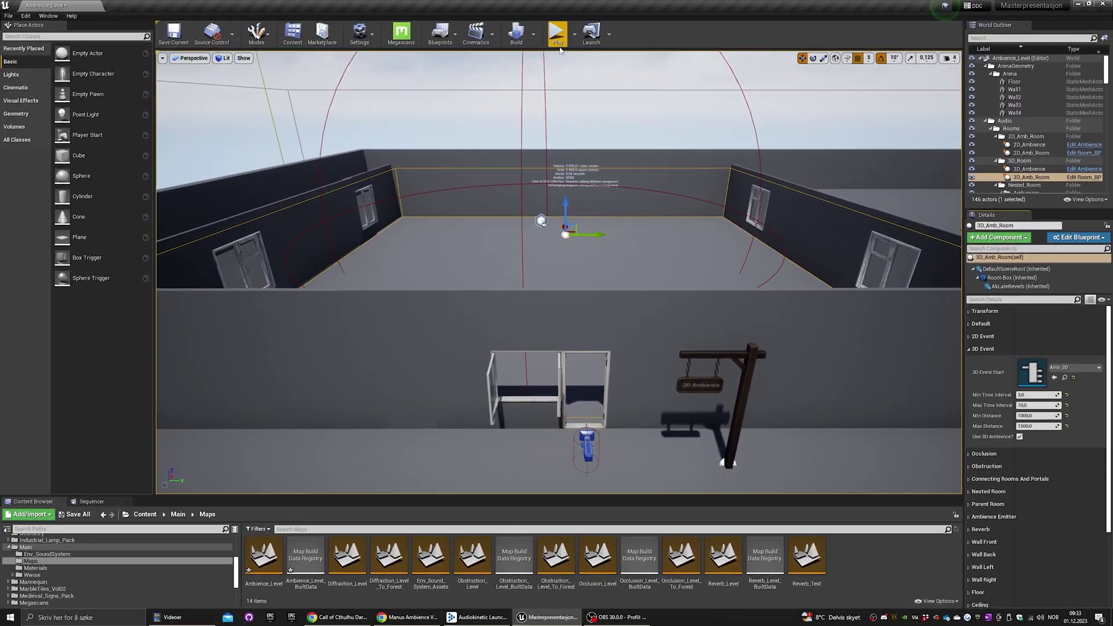
{"action": "left_click", "coordinate": [558, 41]}
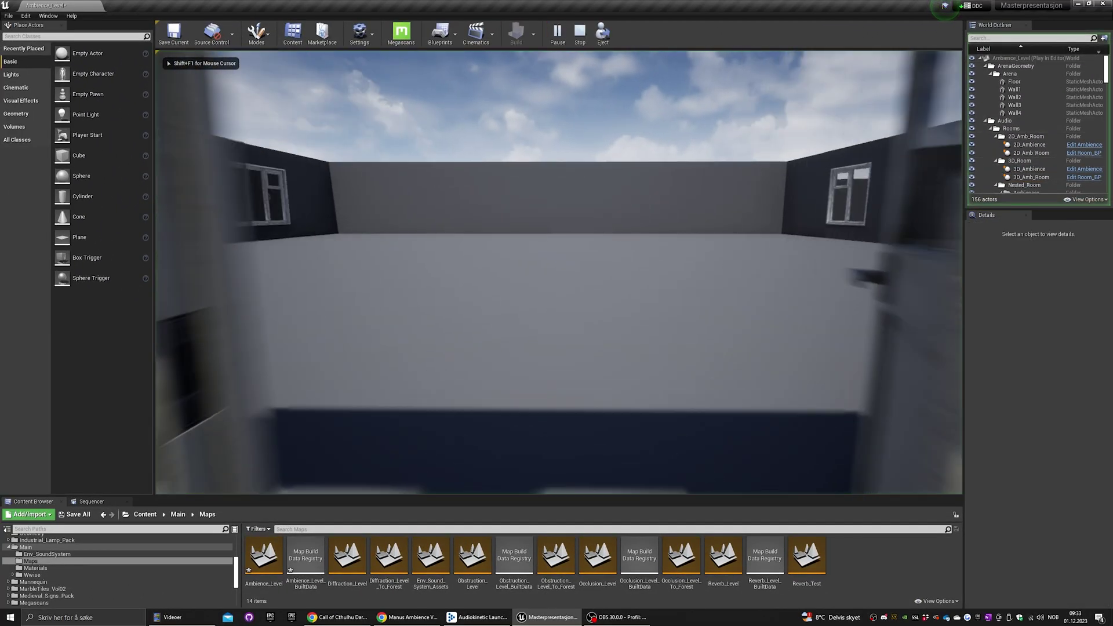
{"action": "key", "text": "w"}
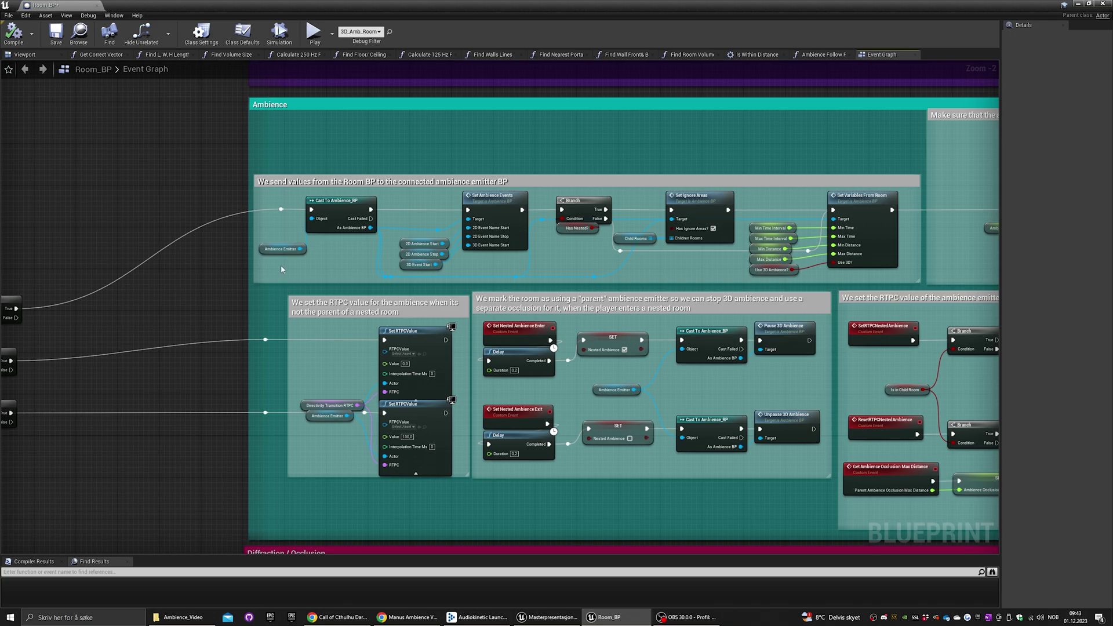
Step: In Room_BP's Ambience section, highlight the Cast To Ambience_BP, Set Ambience Events and Set Variables From Room nodes with their variables
{"action": "left_click_drag", "start_coordinate": [269, 166], "coordinate": [366, 262]}
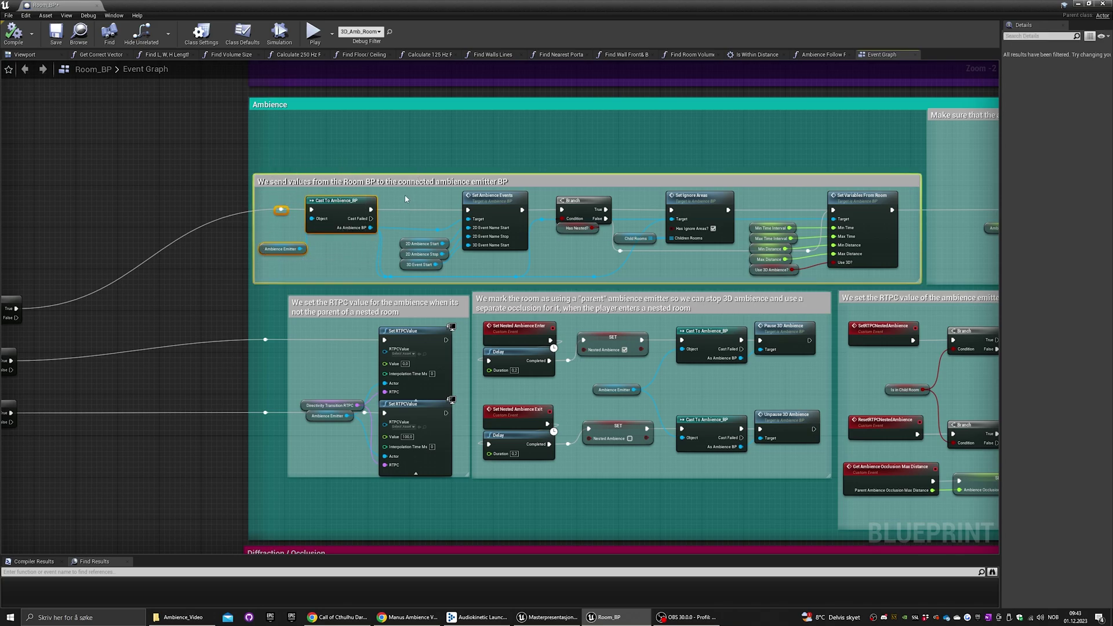
{"action": "left_click_drag", "start_coordinate": [409, 204], "coordinate": [528, 264]}
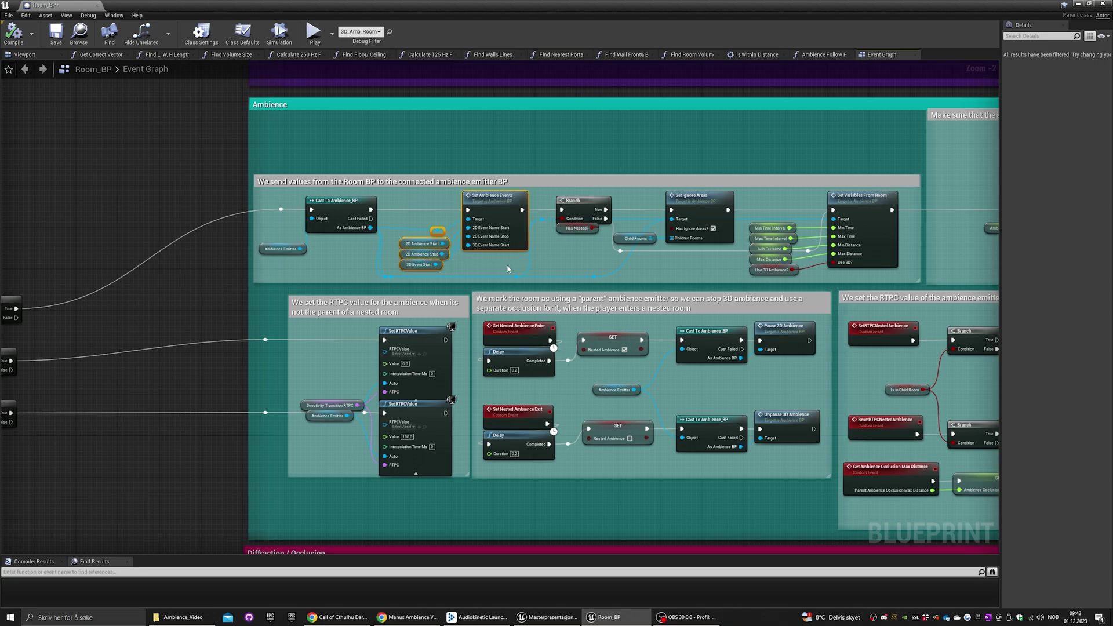
{"action": "left_click_drag", "start_coordinate": [767, 198], "coordinate": [881, 284]}
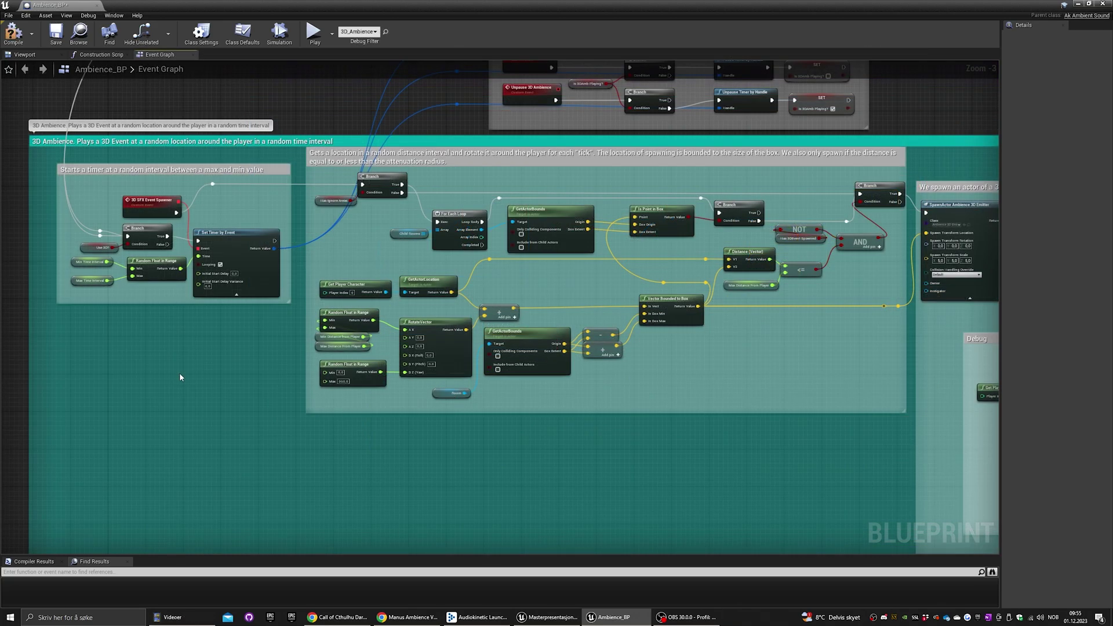
Step: In Ambience_BP's 3D Ambience section, highlight the random-interval timer nodes, the SpawnActor node and the nodes calculating the random spawn location
{"action": "left_click_drag", "start_coordinate": [61, 256], "coordinate": [255, 297]}
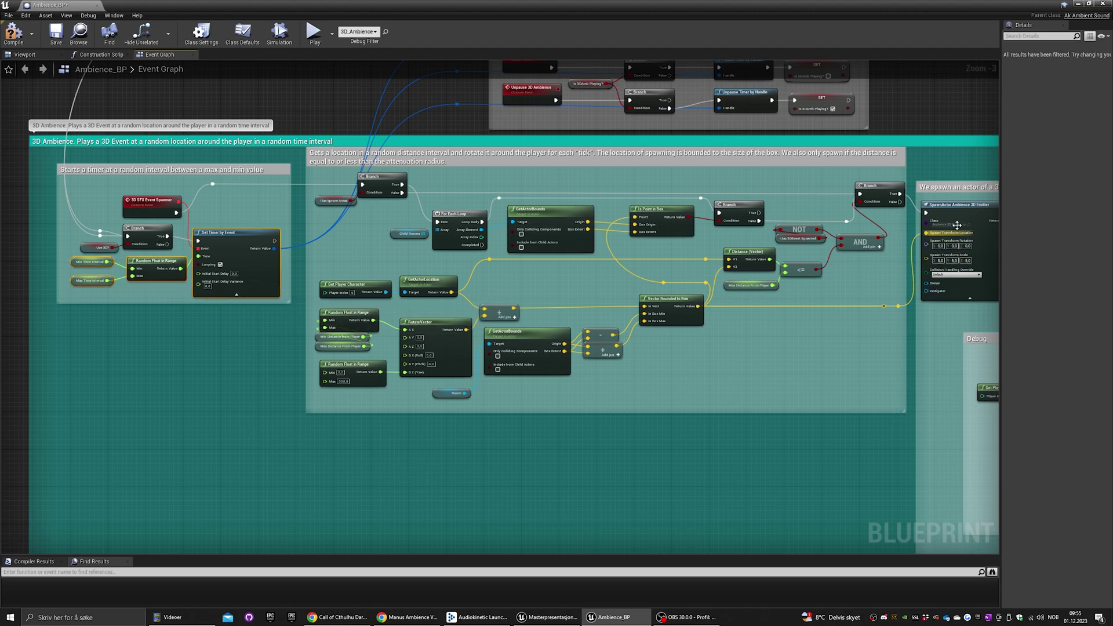
{"action": "left_click", "coordinate": [961, 206]}
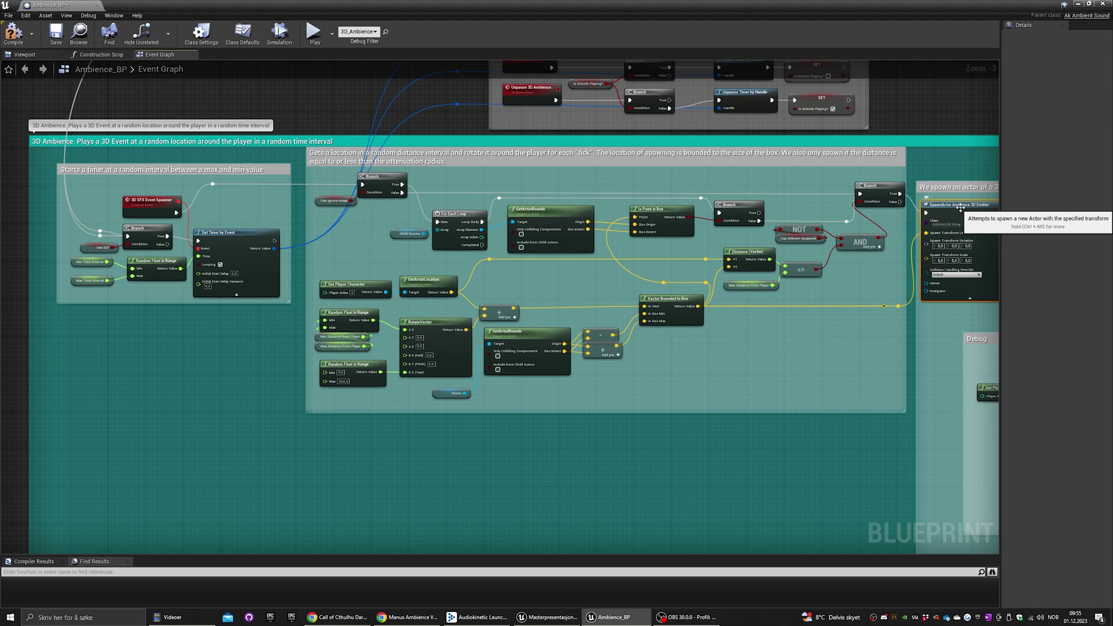
{"action": "left_click", "coordinate": [793, 215]}
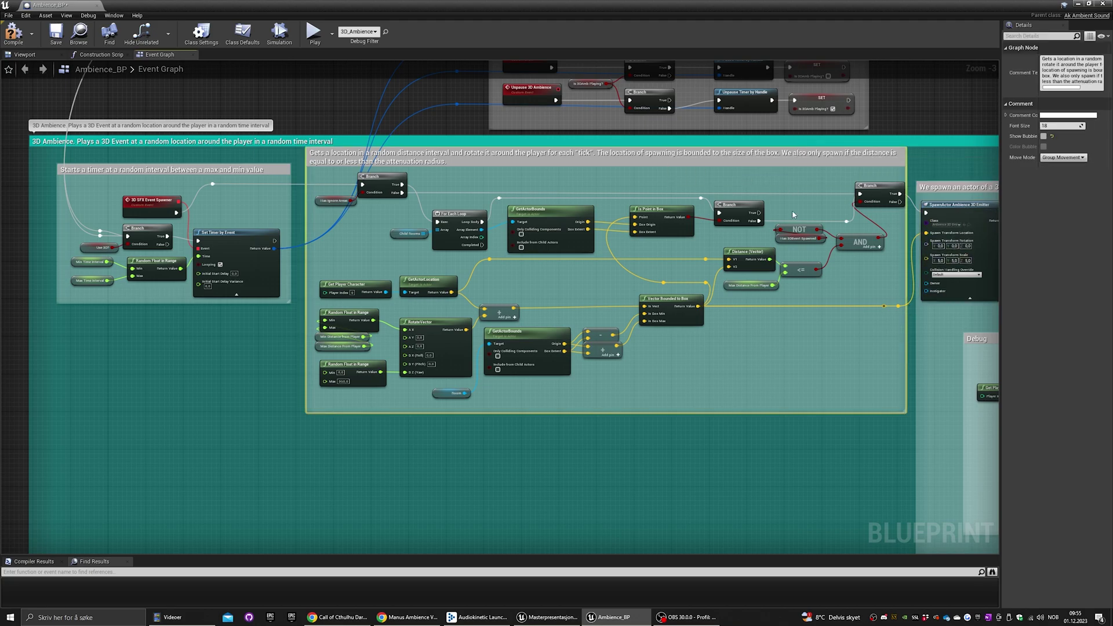
{"action": "left_click", "coordinate": [638, 484]}
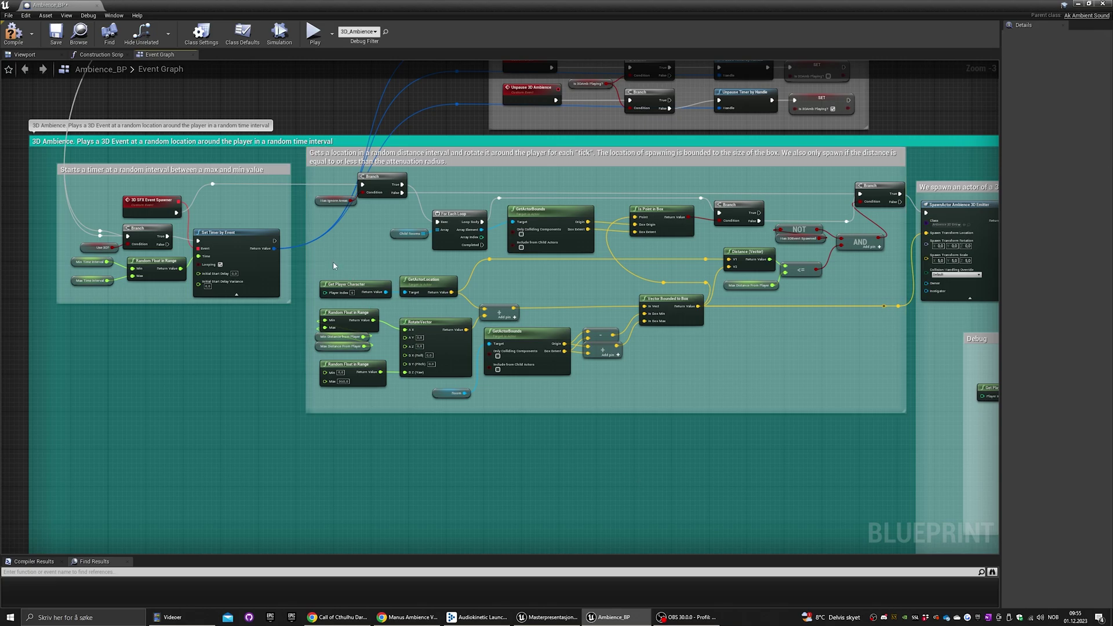
{"action": "left_click_drag", "start_coordinate": [333, 266], "coordinate": [748, 403]}
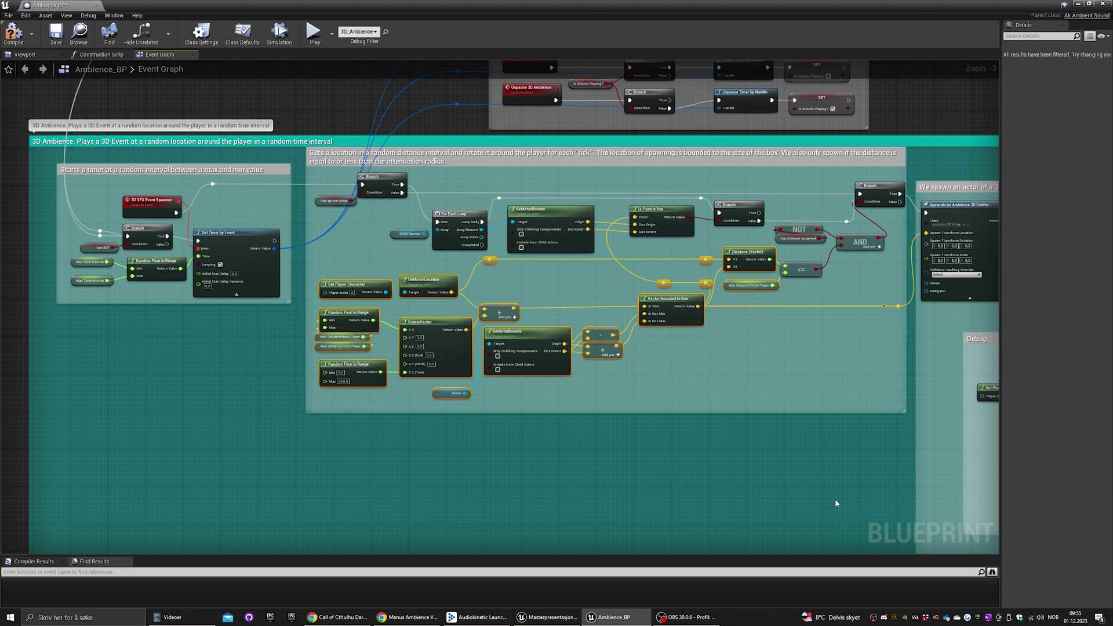
Step: Highlight the SpawnActor Ambience 3D Emitter nodes and the Post and Wait for End Of Event node, and examine the rest of the chain
{"action": "right_click_drag", "start_coordinate": [852, 458], "coordinate": [368, 452]}
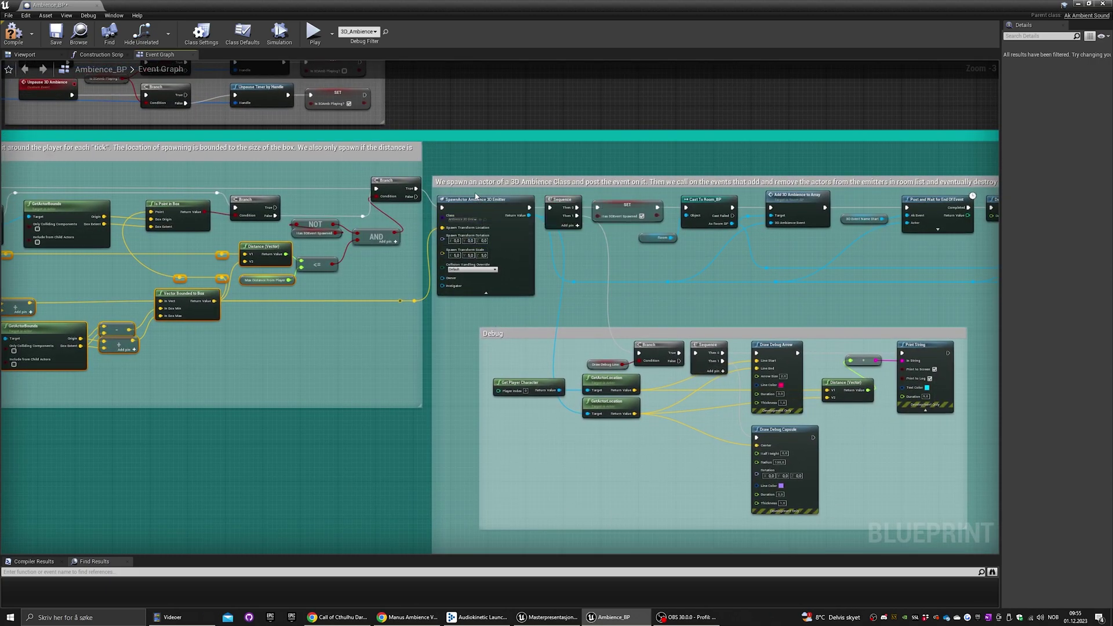
{"action": "left_click_drag", "start_coordinate": [475, 194], "coordinate": [675, 290]}
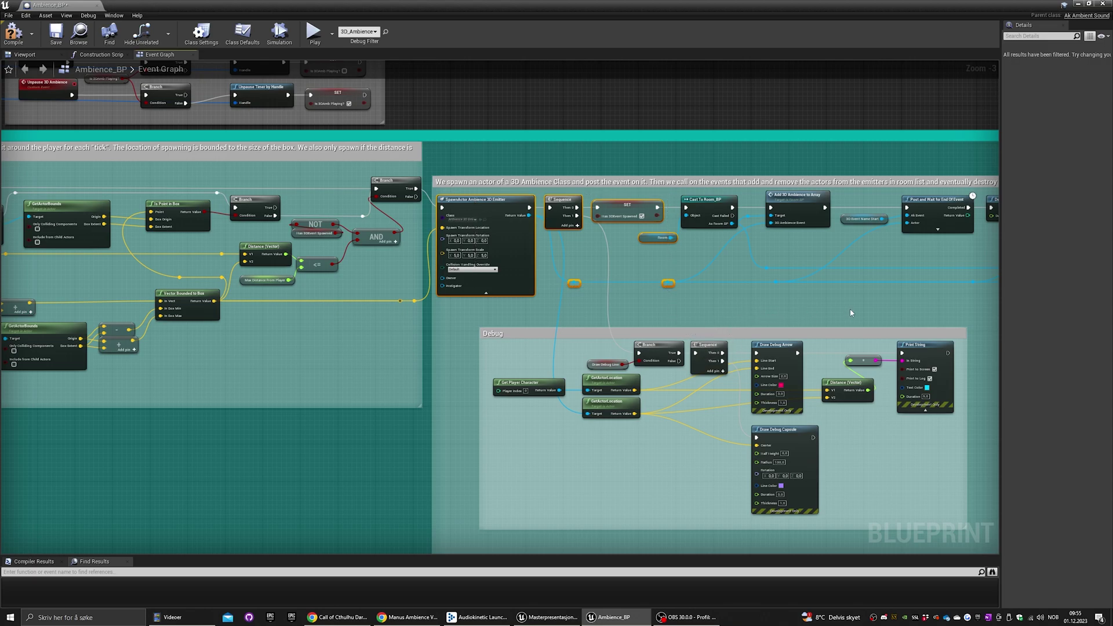
{"action": "right_click_drag", "start_coordinate": [851, 313], "coordinate": [591, 337]}
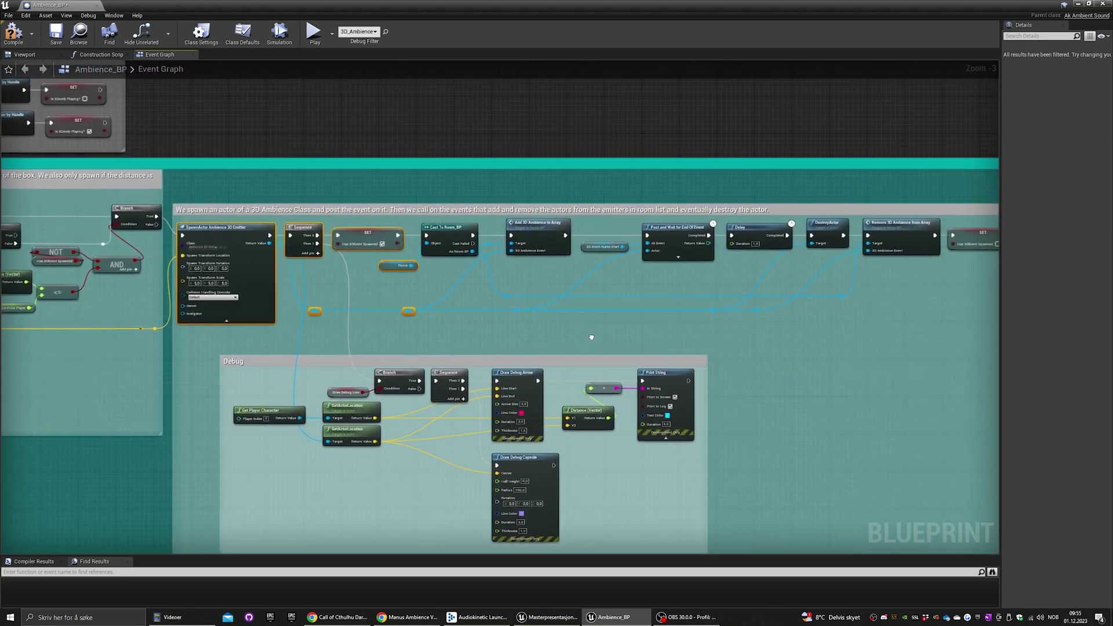
{"action": "left_click", "coordinate": [677, 231]}
{"action": "right_click_drag", "start_coordinate": [812, 345], "coordinate": [679, 358]}
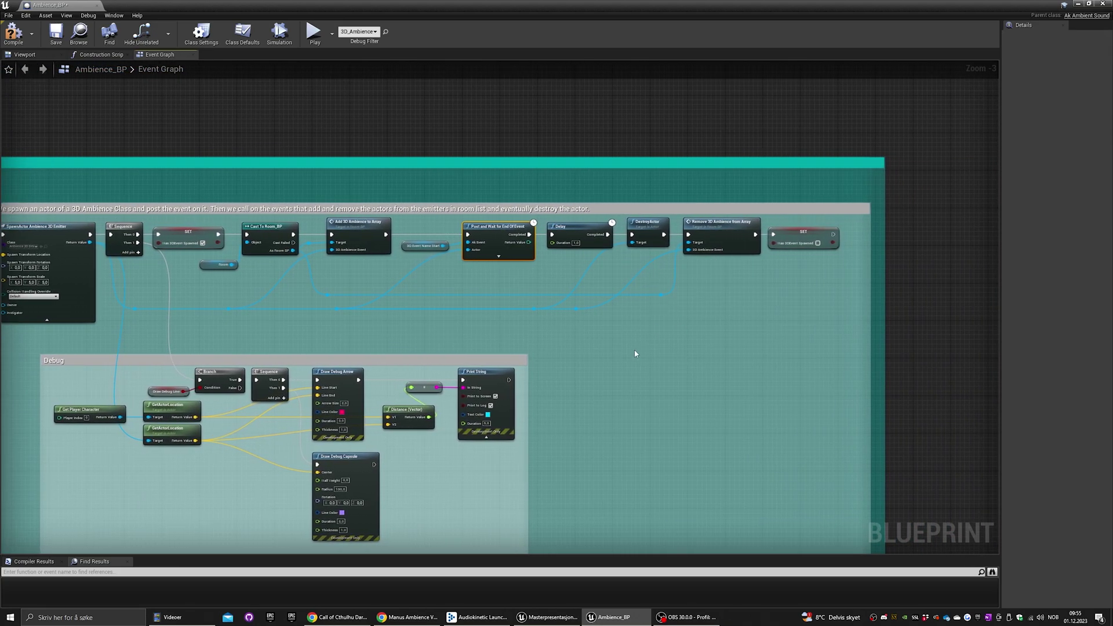
{"action": "left_click_drag", "start_coordinate": [635, 354], "coordinate": [835, 218]}
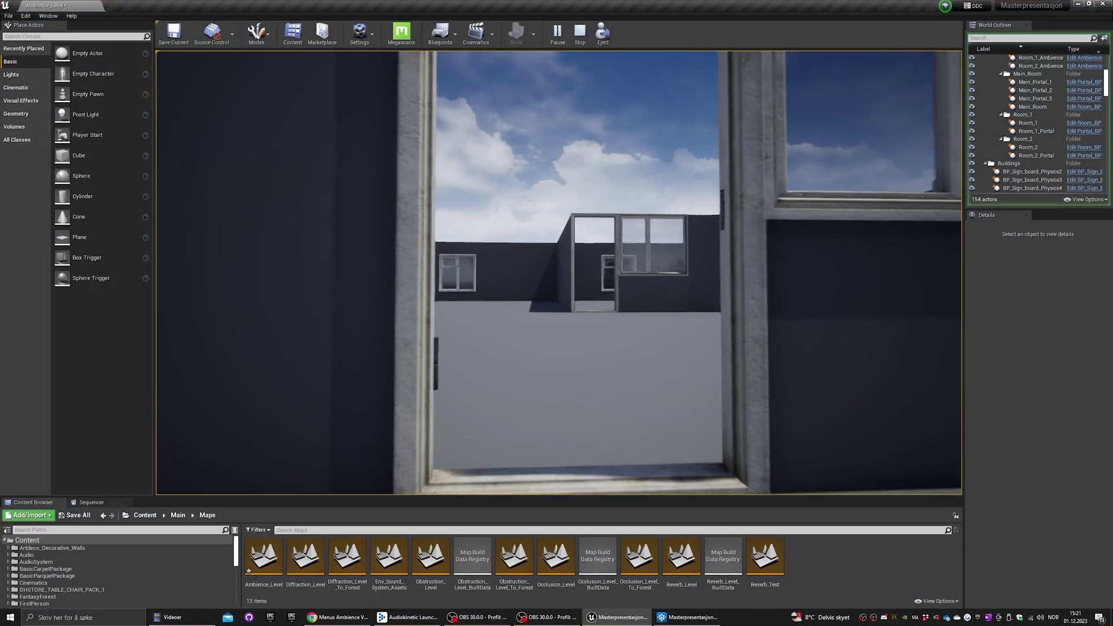
Step: In the running nested-ambience level, walk the player through the main room's doorway and across to the smaller room's doorway
{"action": "key", "text": "w"}
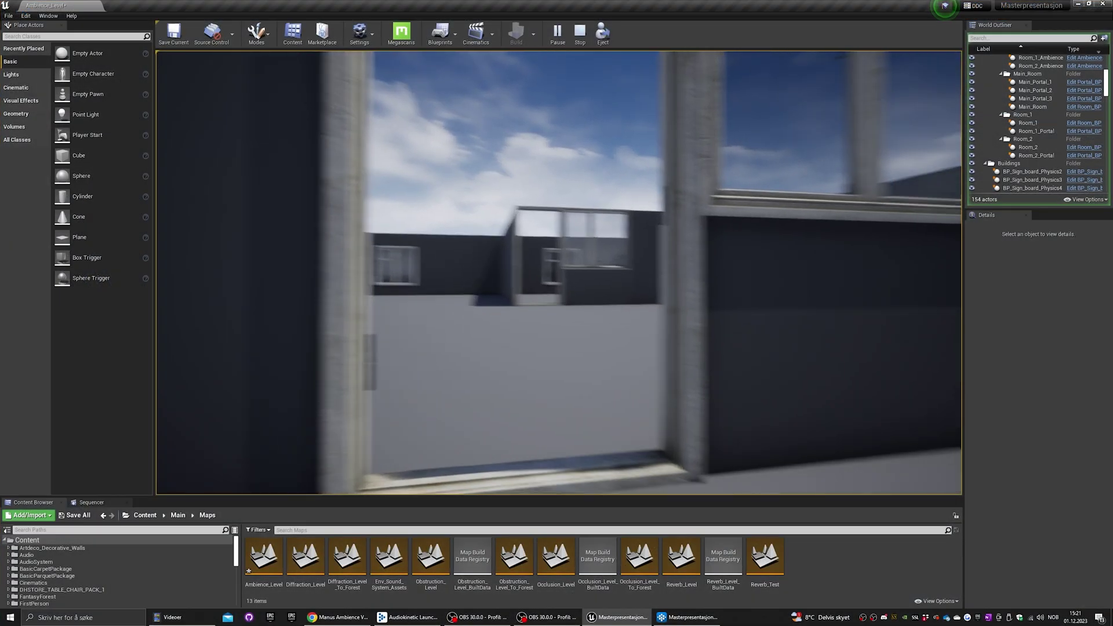
{"action": "key", "text": "w"}
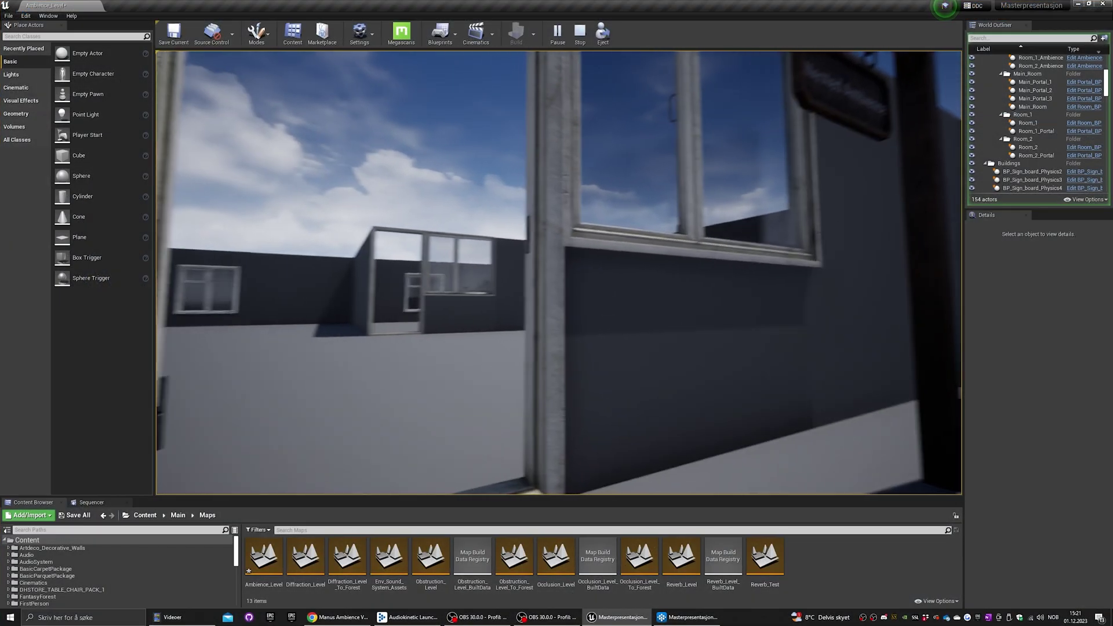
{"action": "key", "text": "w"}
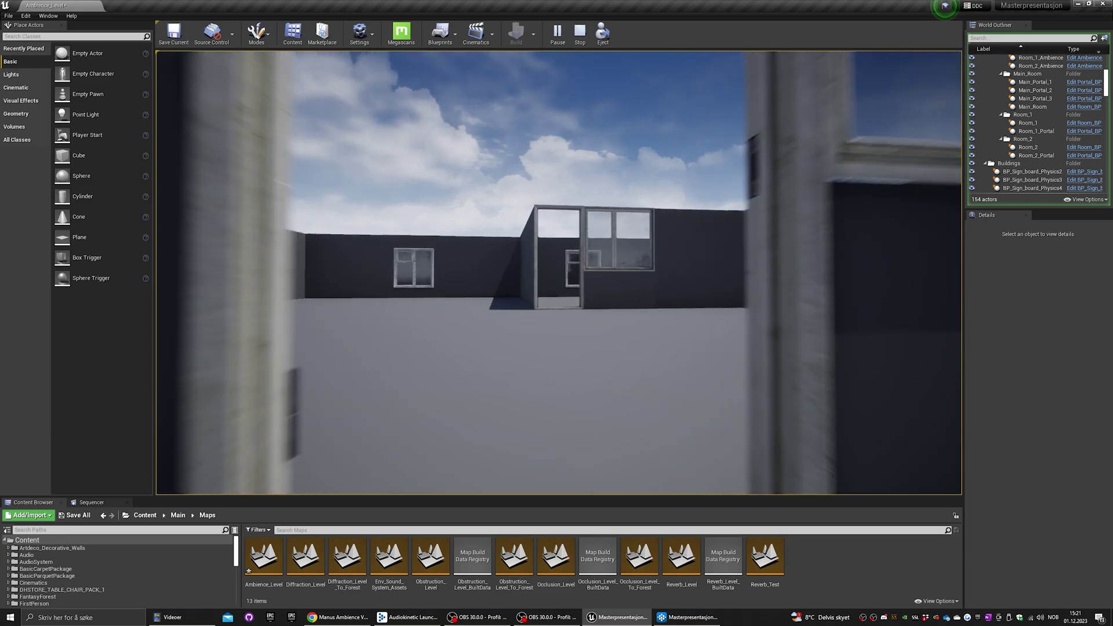
{"action": "key", "text": "w"}
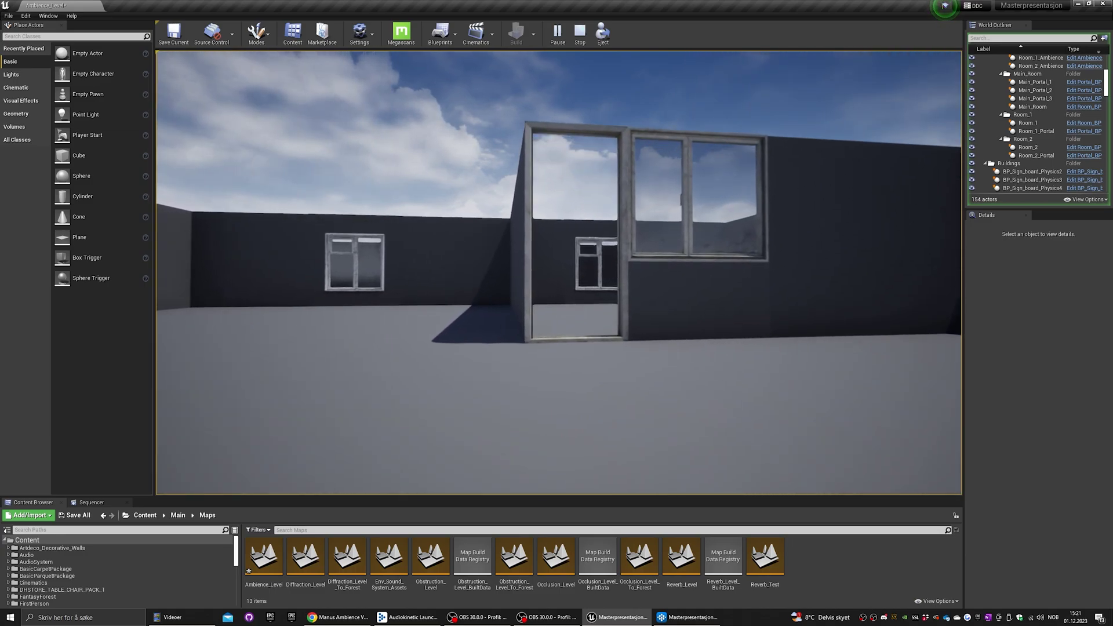
{"action": "key", "text": "w"}
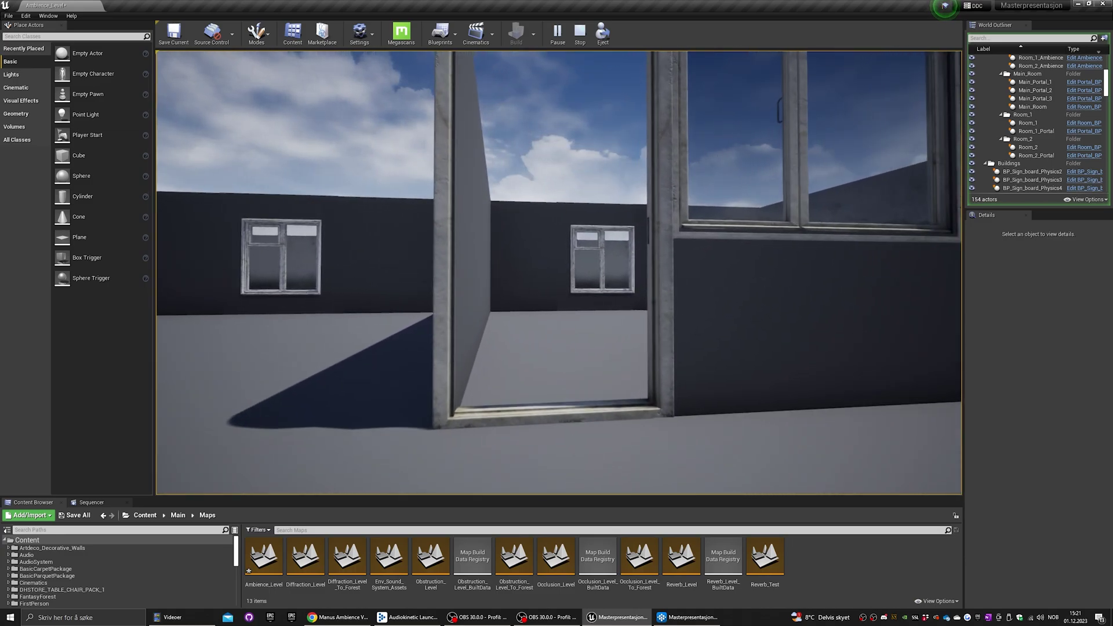
{"action": "key", "text": "w"}
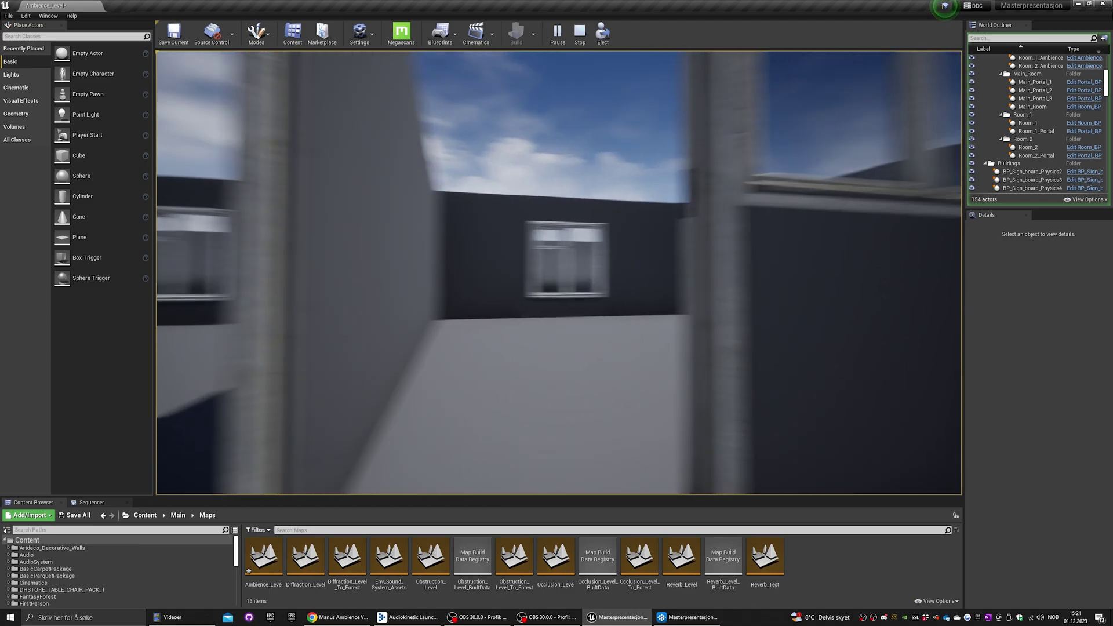
{"action": "key", "text": "a"}
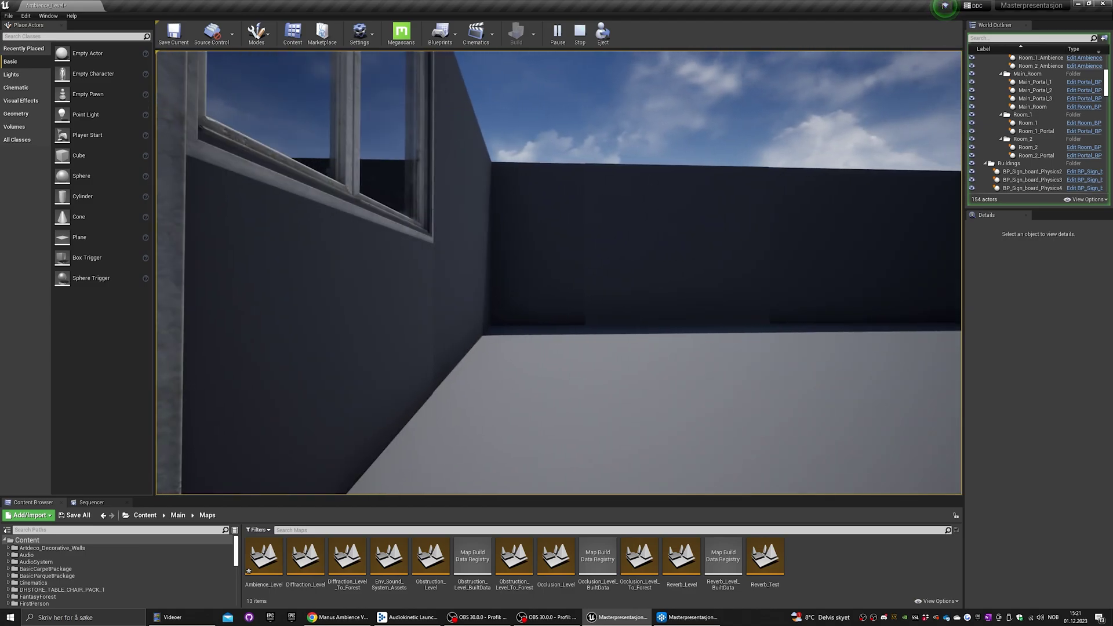
{"action": "key", "text": "w"}
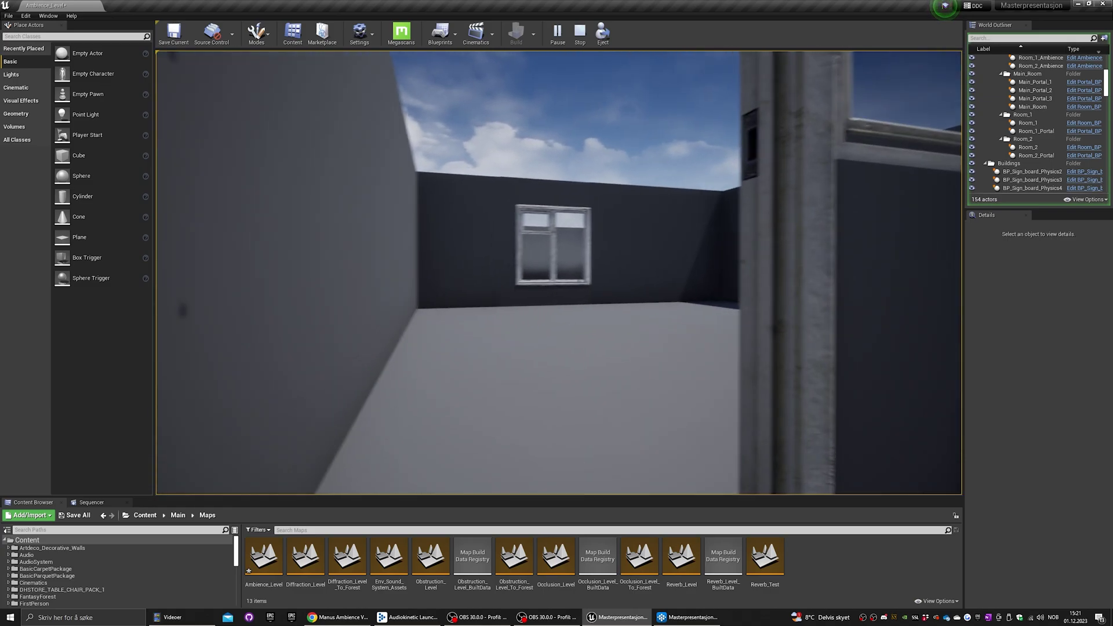
Step: Walk the player through the smaller room's doorway up to its far window, then turn back towards the doorway
{"action": "key", "text": "w"}
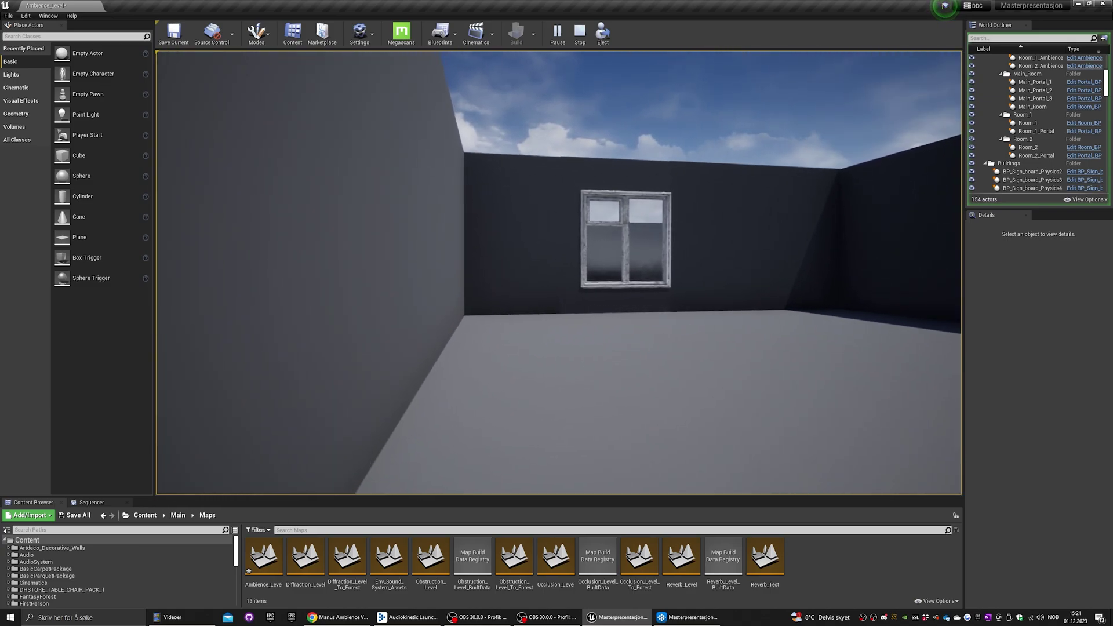
{"action": "key", "text": "w"}
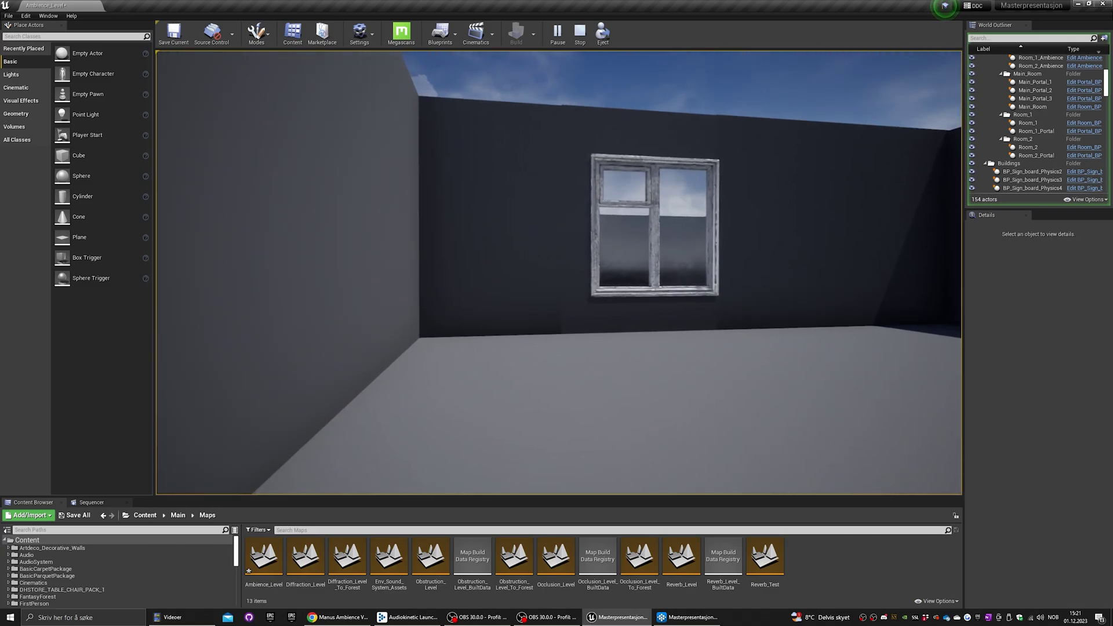
{"action": "key", "text": "w"}
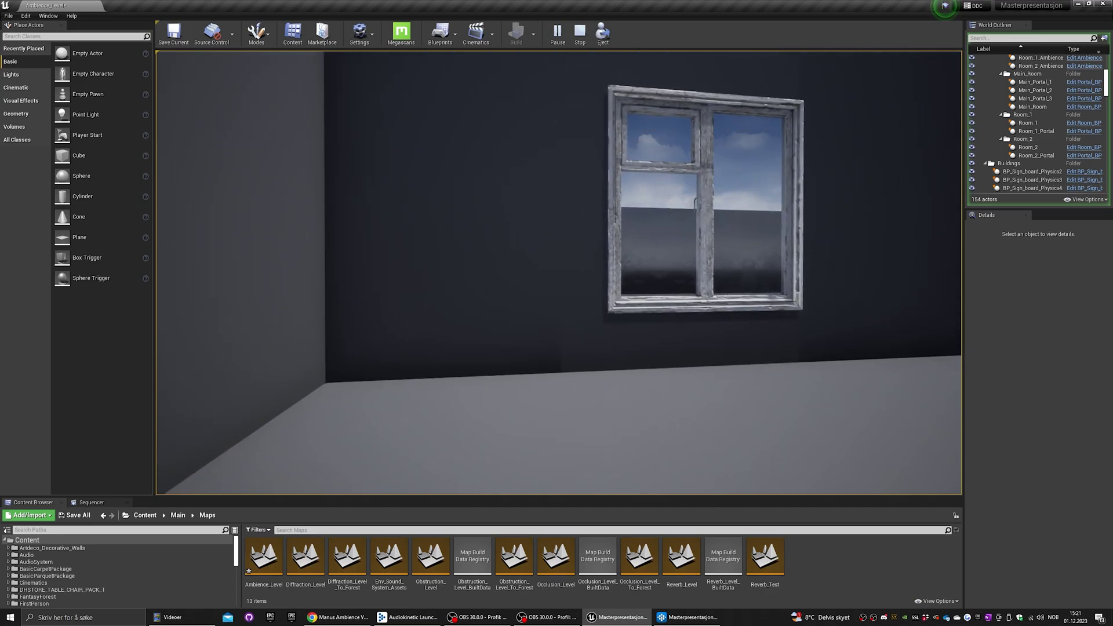
{"action": "key", "text": "w"}
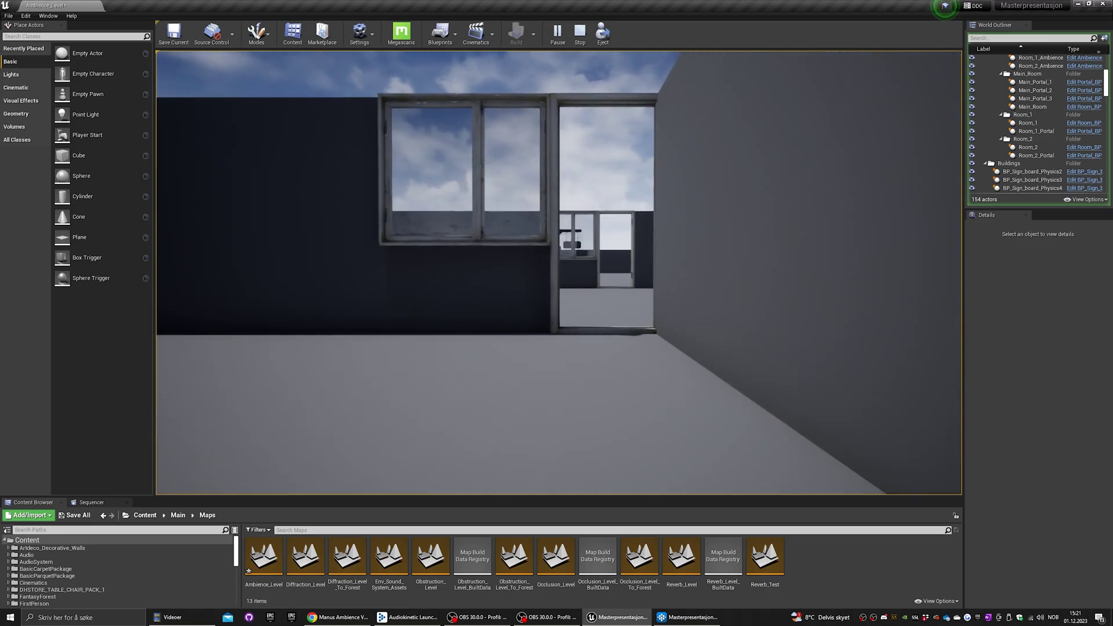
{"action": "key", "text": "w"}
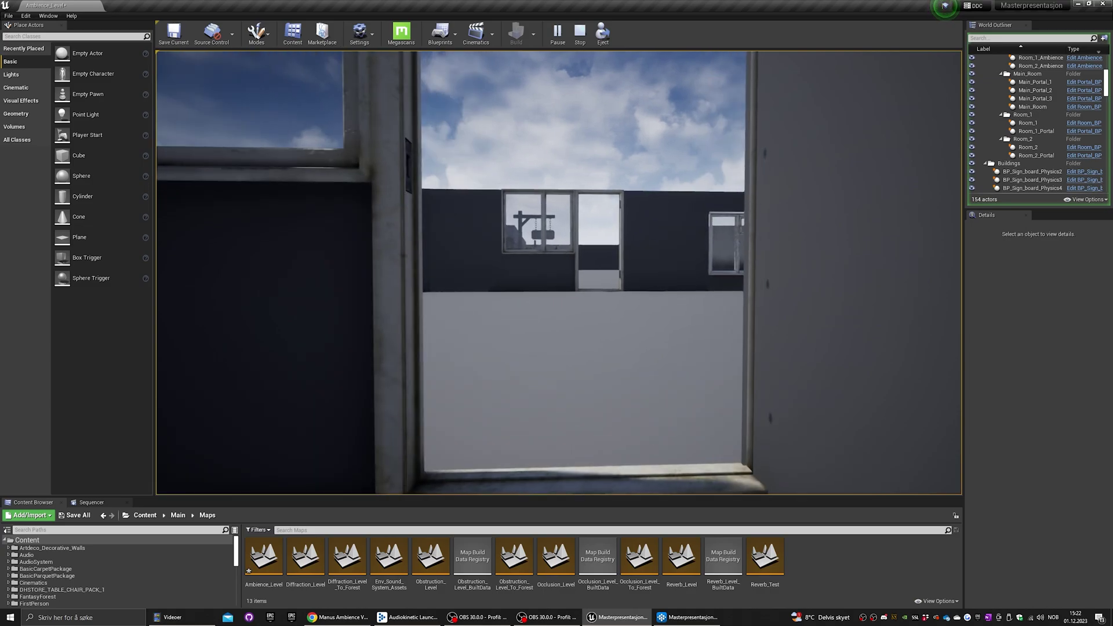
Step: Walk the player out into the main room and across to the second smaller room's doorway
{"action": "key", "text": "w"}
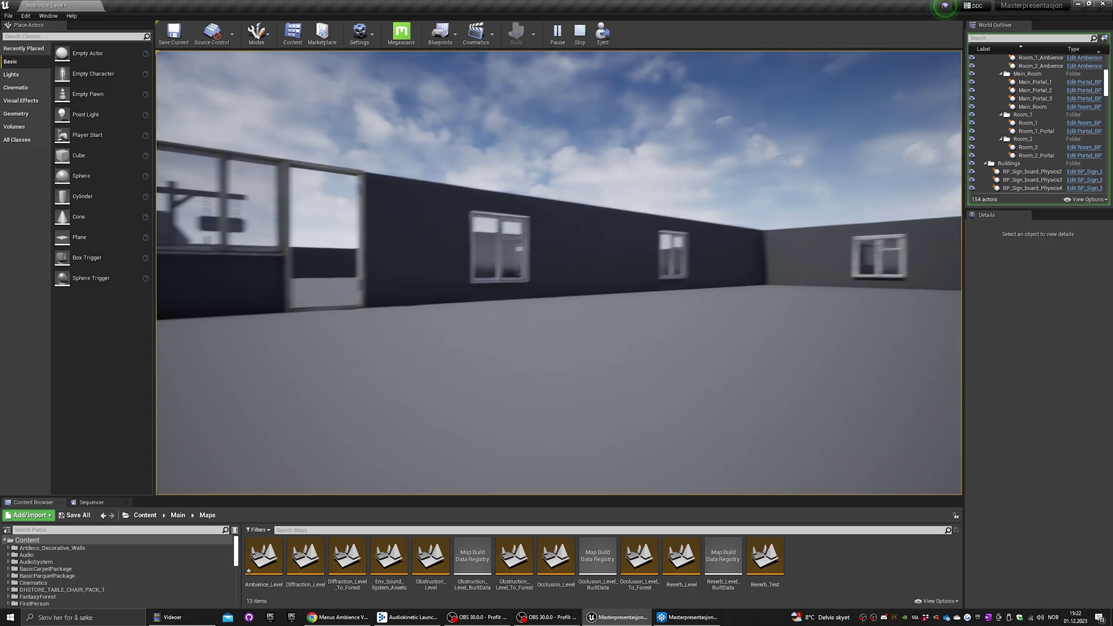
{"action": "key", "text": "w"}
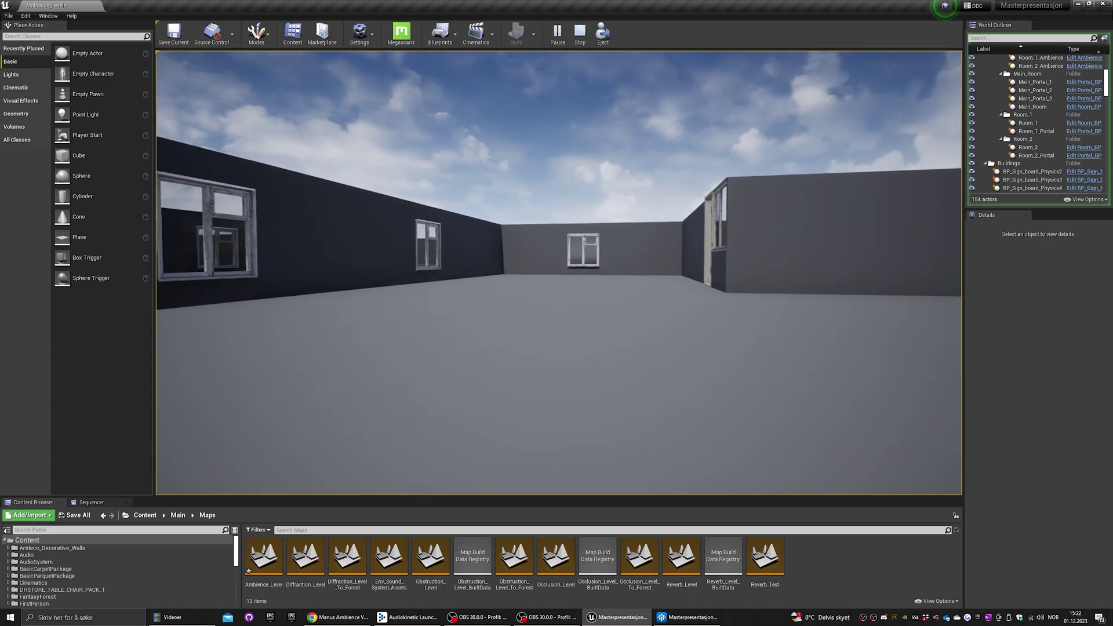
{"action": "key", "text": "w"}
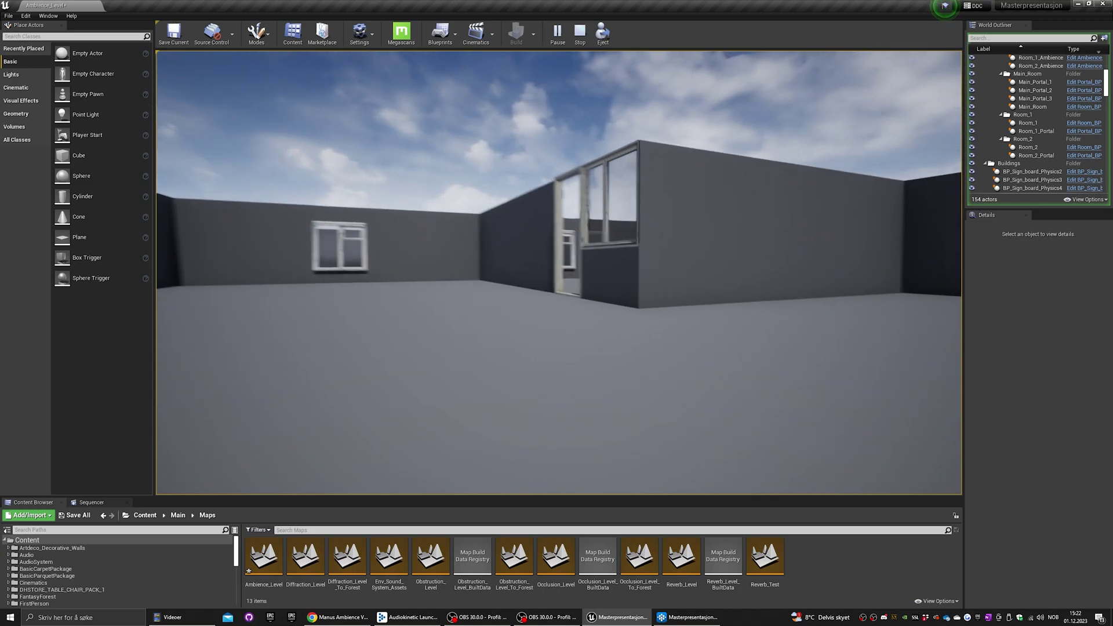
{"action": "key", "text": "w"}
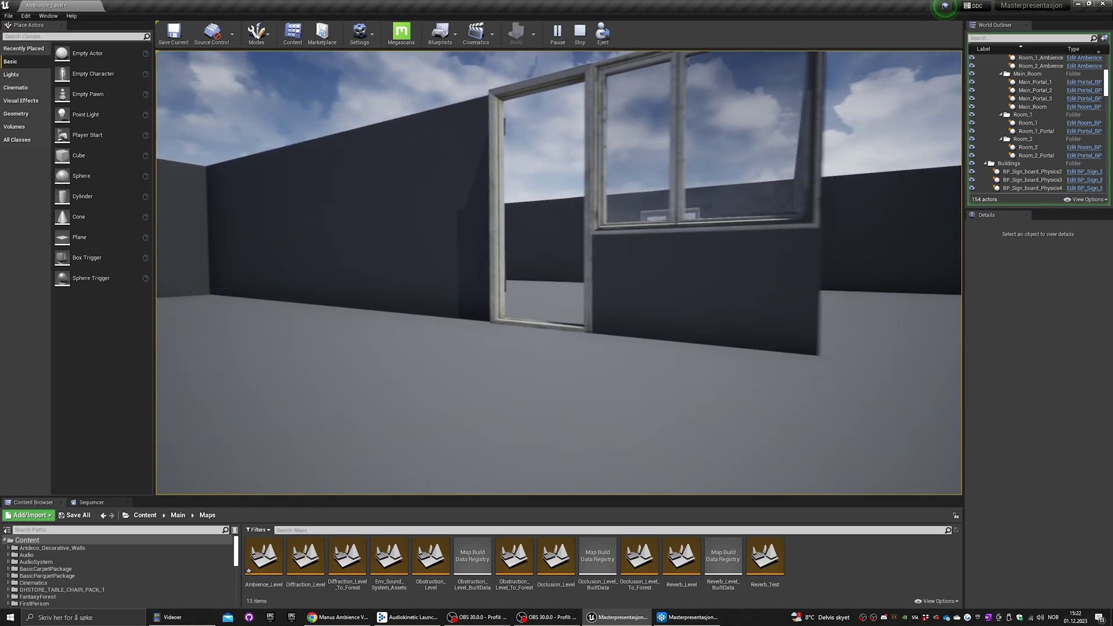
{"action": "key", "text": "w"}
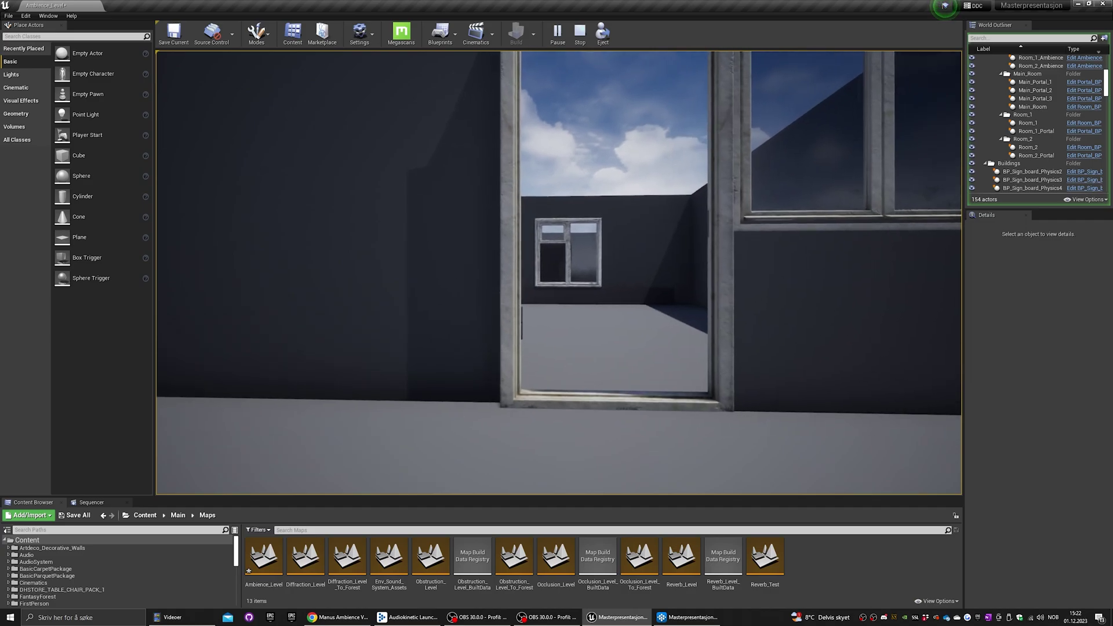
{"action": "key", "text": "w"}
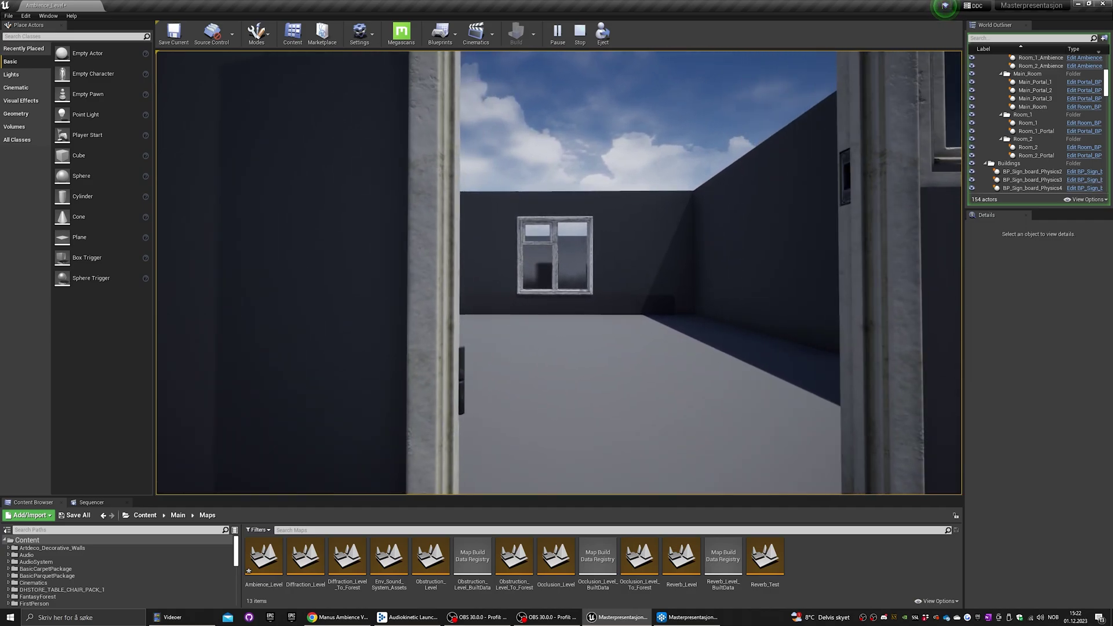
Step: Enter the second smaller room and walk the player up to the window in its far wall
{"action": "key", "text": "w"}
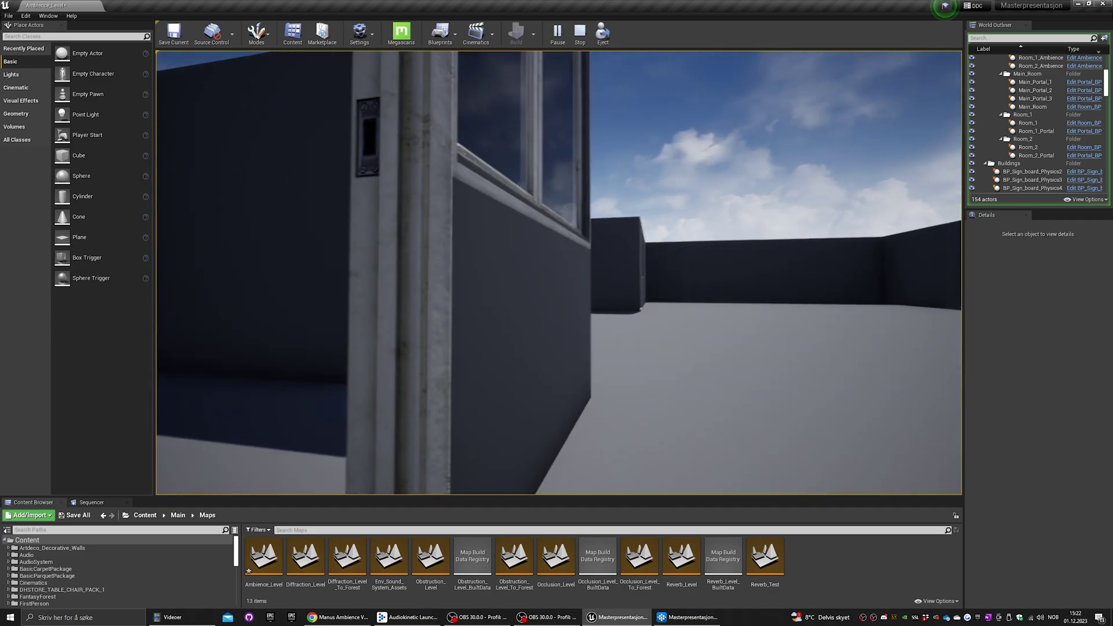
{"action": "key", "text": "w"}
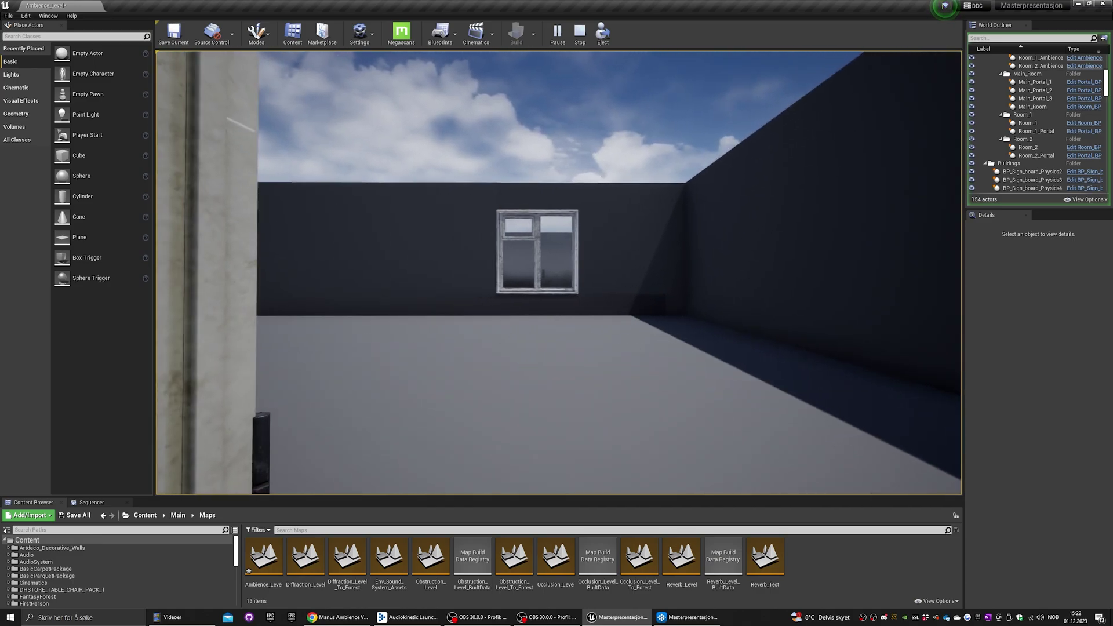
{"action": "key", "text": "w"}
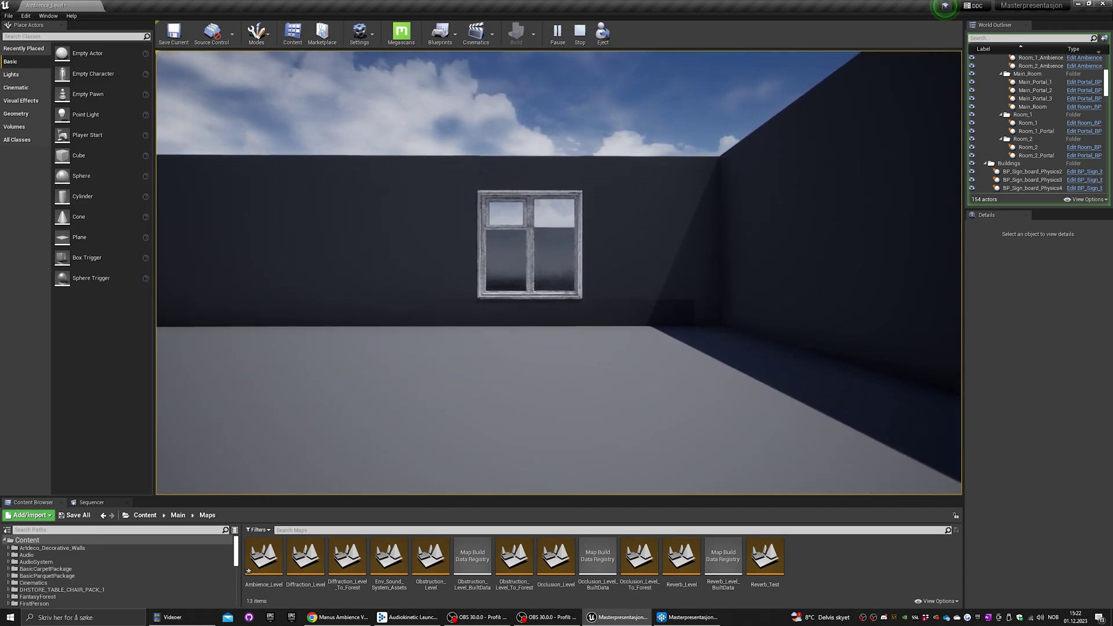
{"action": "key", "text": "w"}
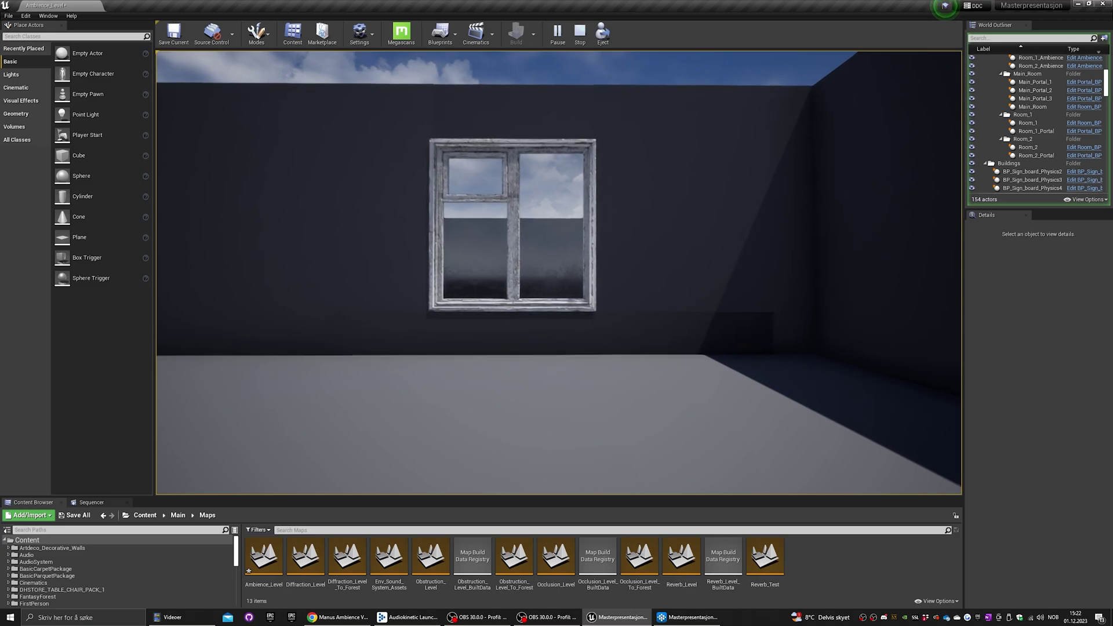
{"action": "key", "text": "w"}
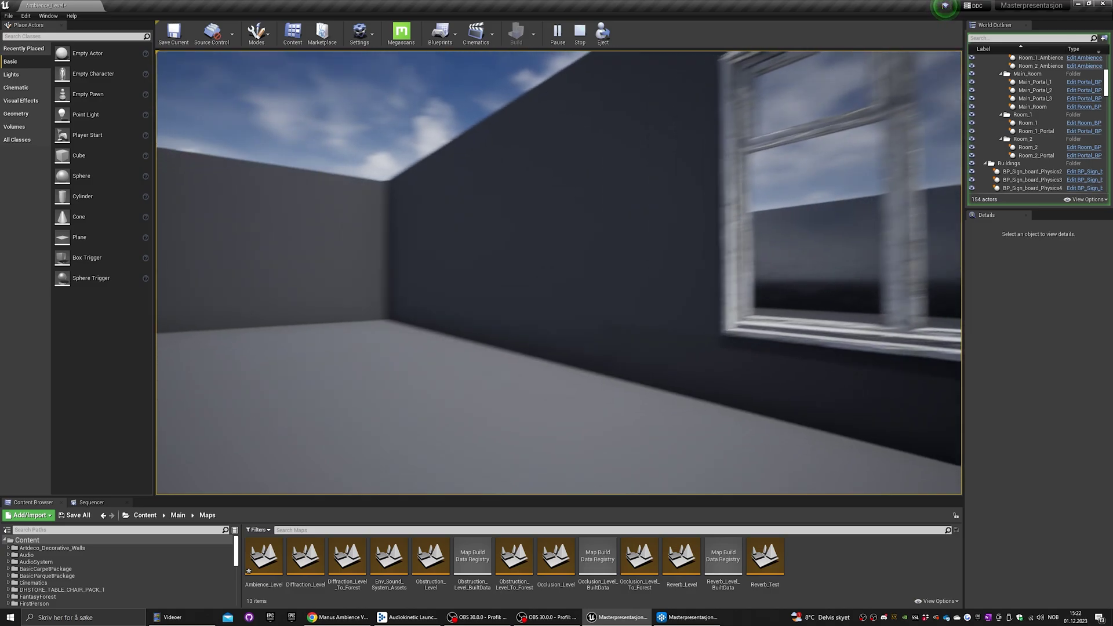
{"action": "mouse_move", "coordinate": [559, 273]}
Step: Walk the player back out of the second smaller room's doorway and look around the main room
{"action": "key", "text": "w"}
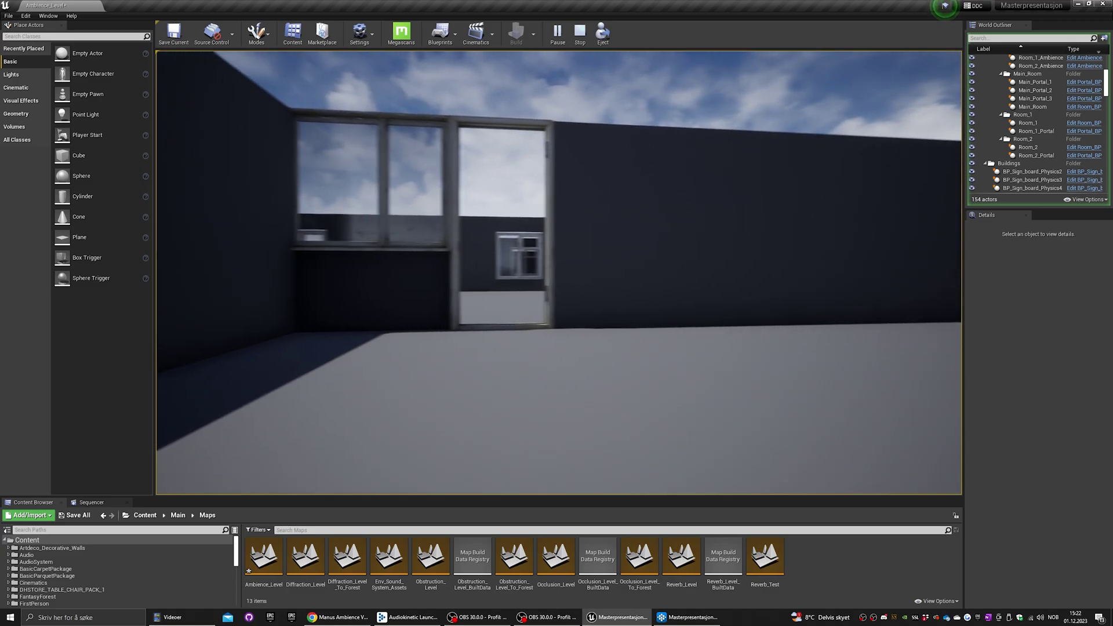
{"action": "key", "text": "w"}
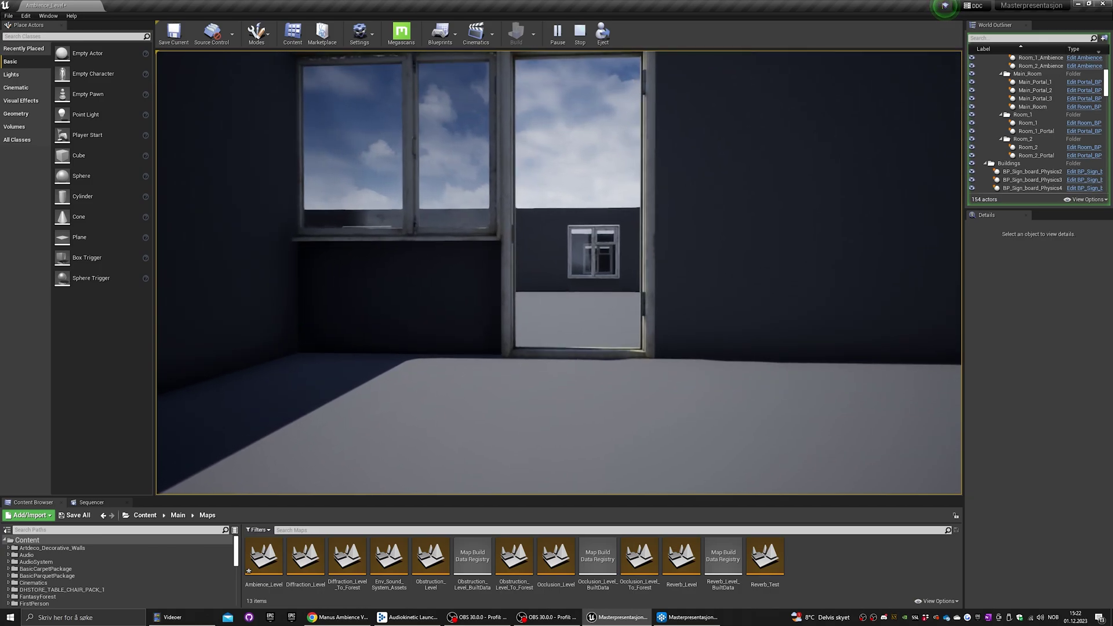
{"action": "key", "text": "w"}
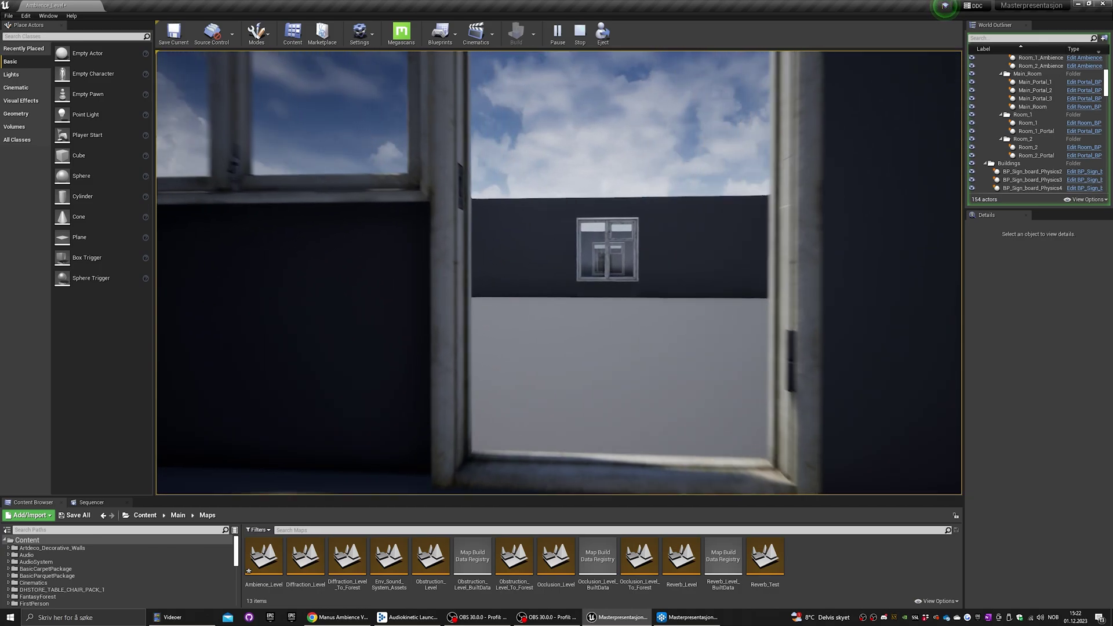
{"action": "key", "text": "w"}
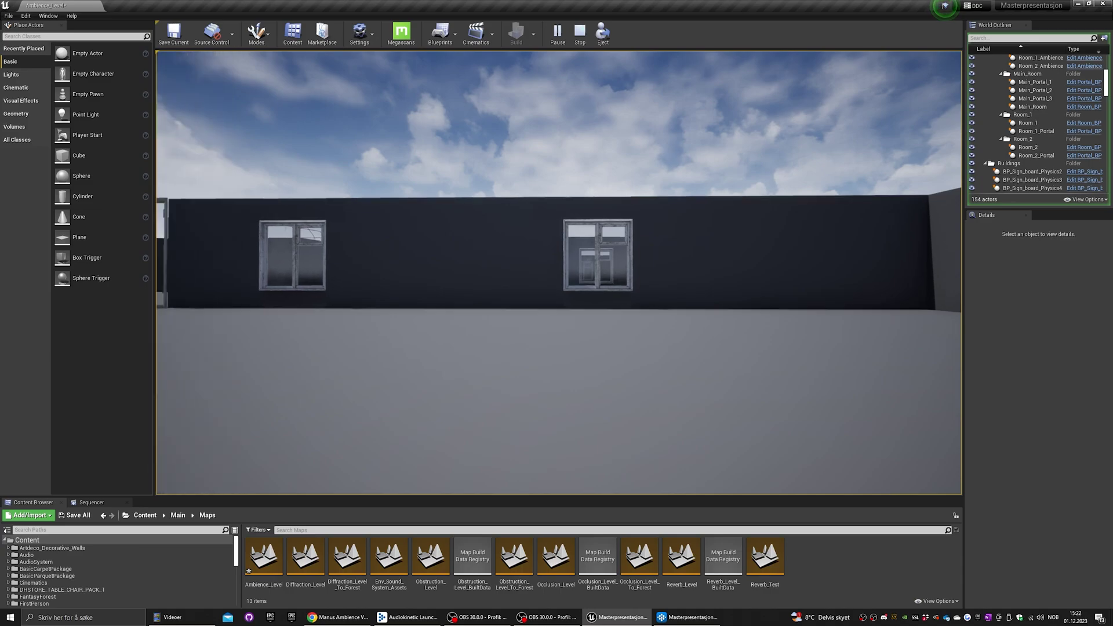
{"action": "key", "text": "w"}
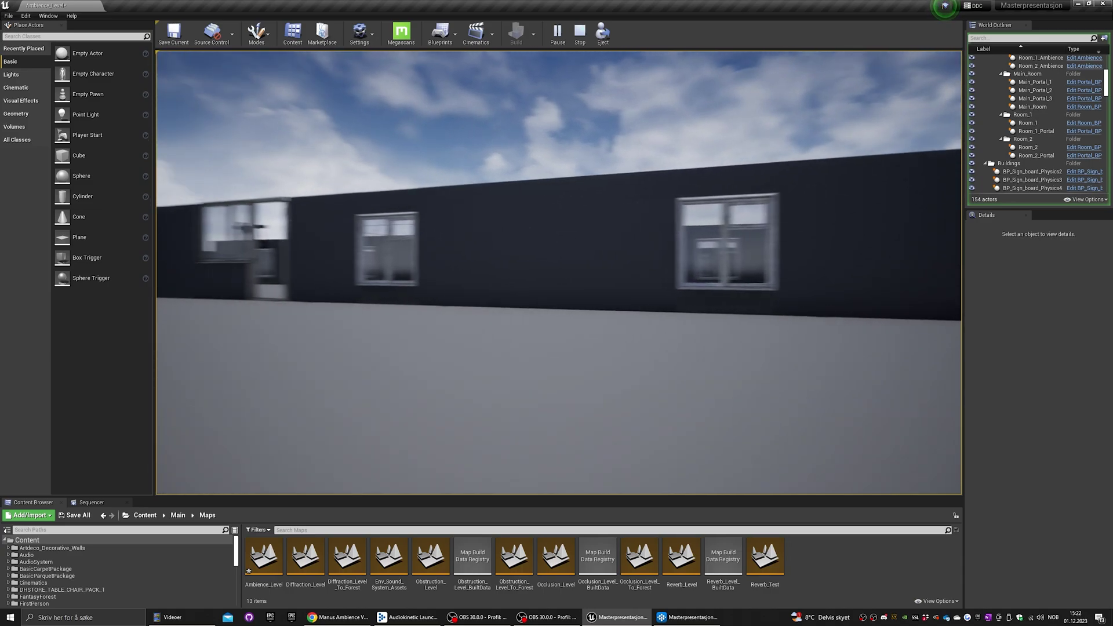
{"action": "key", "text": "d"}
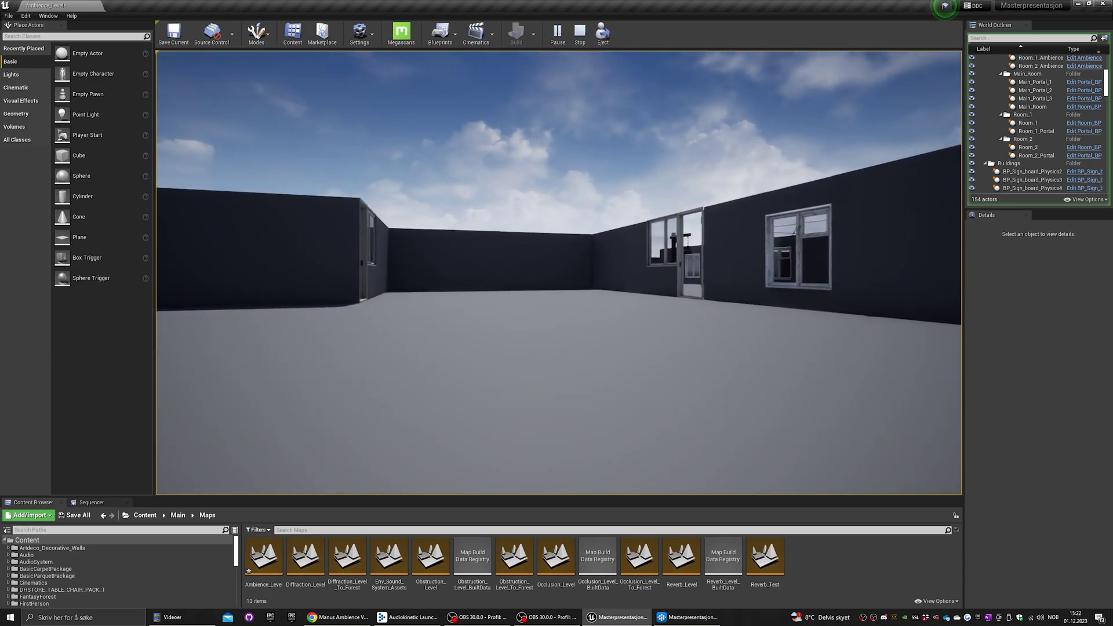
{"action": "key", "text": "w"}
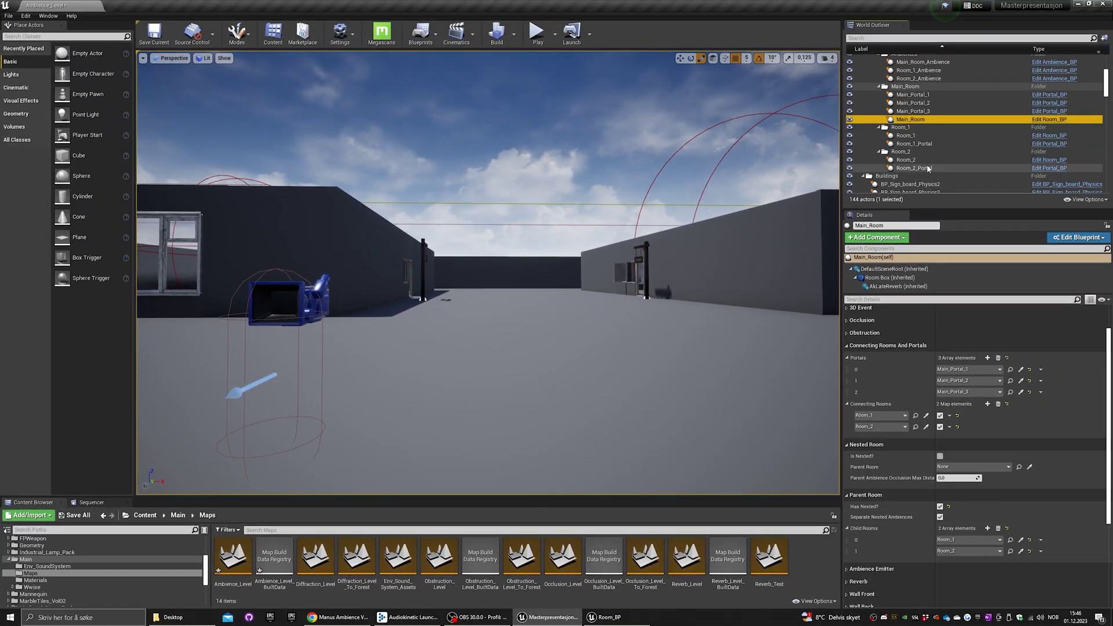
Step: Select the Room_1 actor to inspect its connecting and nested room settings
{"action": "left_click", "coordinate": [906, 135]}
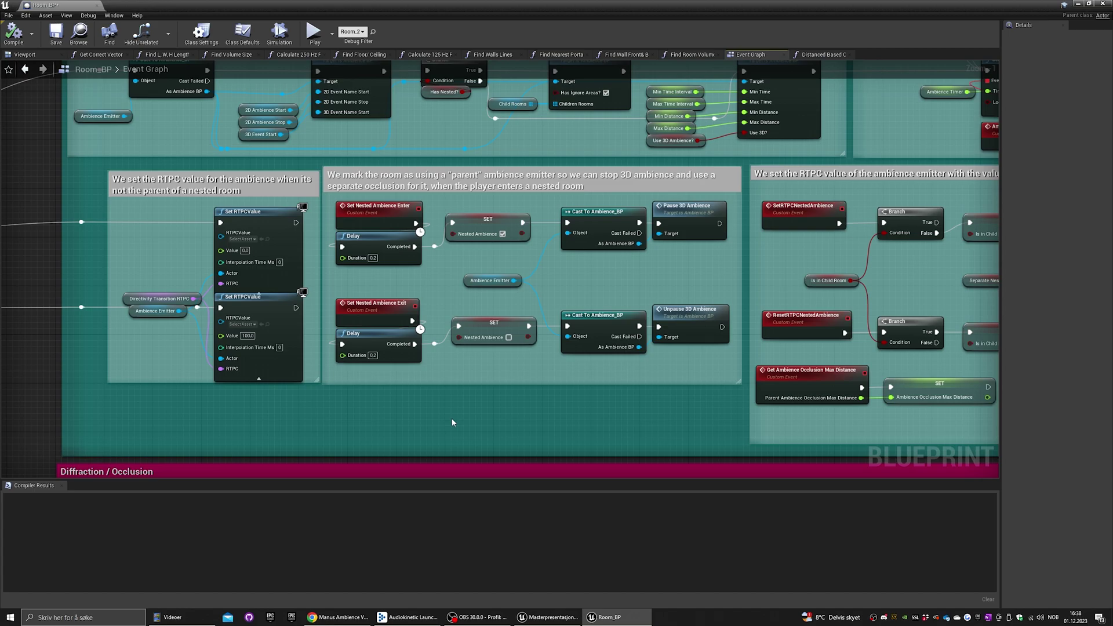
Step: In Room_BP's Ambience section, highlight the Set Nested Ambience Enter and Exit chains with their Pause and Unpause 3D Ambience nodes
{"action": "left_click_drag", "start_coordinate": [327, 203], "coordinate": [641, 306]}
{"action": "left_click_drag", "start_coordinate": [695, 335], "coordinate": [722, 419]}
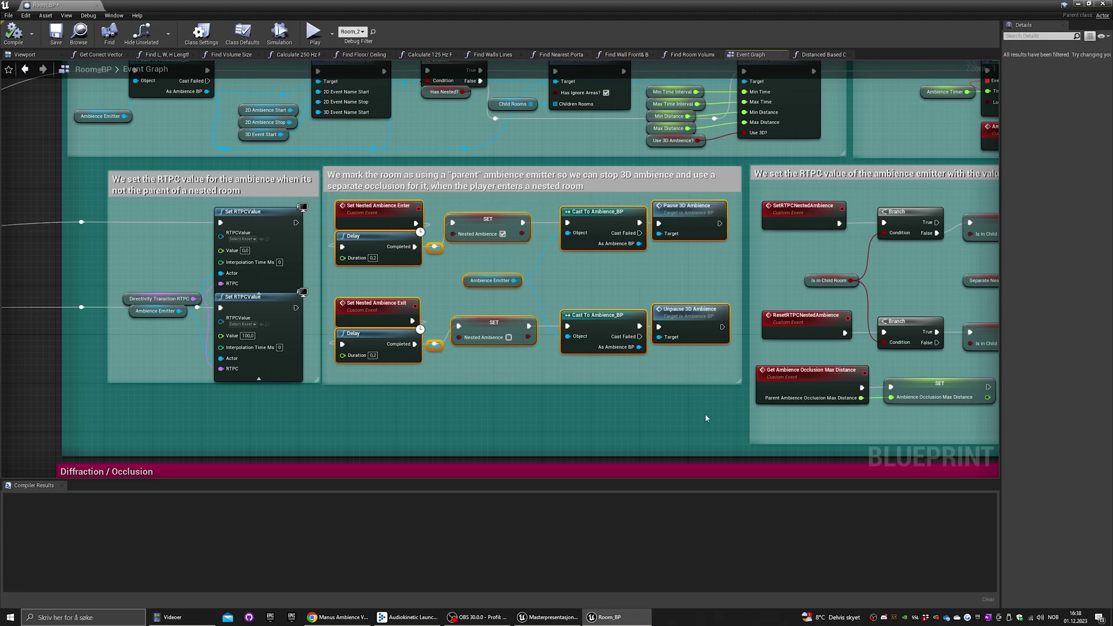
{"action": "left_click", "coordinate": [706, 418]}
Step: In the Diffraction / Occlusion section, highlight the Branch, For Each Loop and Set RTPCValue nodes that apply the occlusion value
{"action": "scroll", "coordinate": [706, 418], "scroll_direction": "down", "scroll_amount": 8}
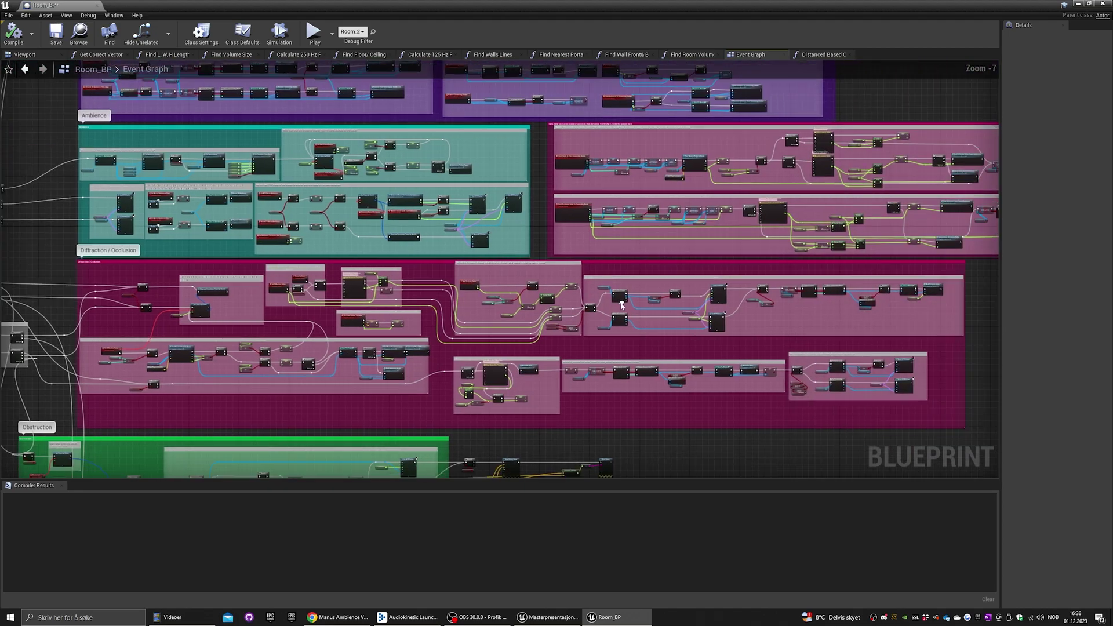
{"action": "scroll", "coordinate": [622, 305], "scroll_direction": "up", "scroll_amount": 4}
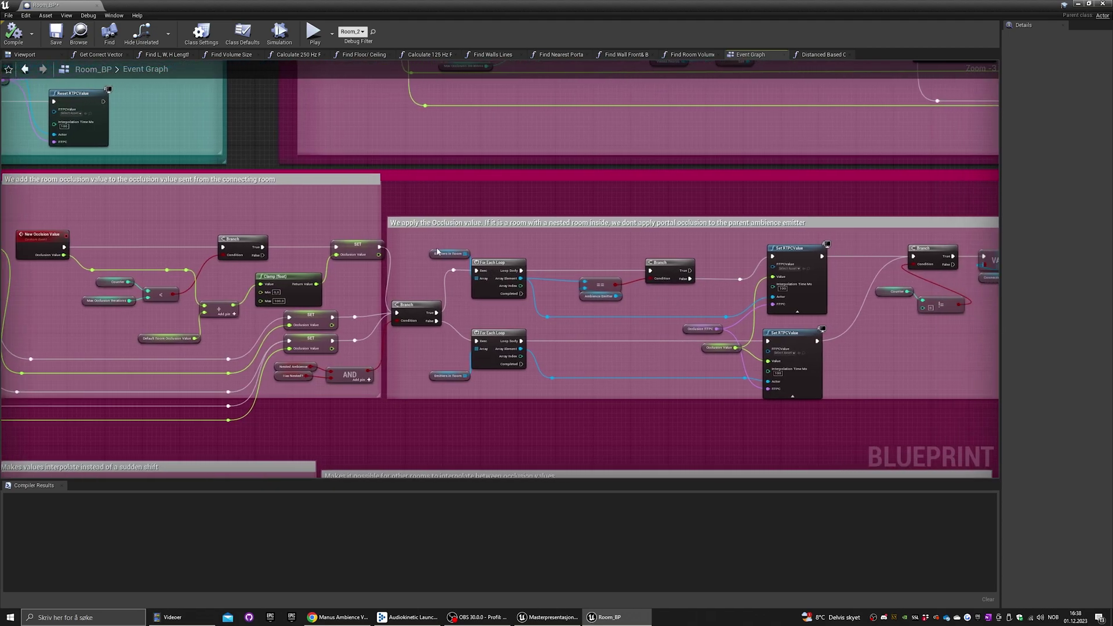
{"action": "left_click_drag", "start_coordinate": [412, 243], "coordinate": [829, 397]}
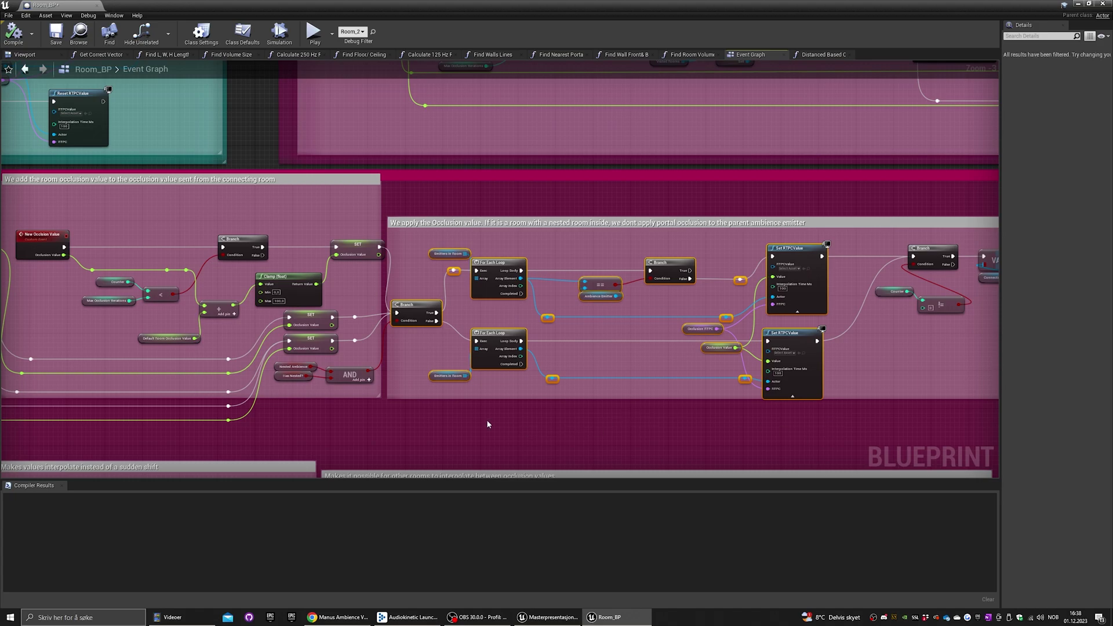
Step: Back in the Ambience section, highlight the SetRTPCNestedAmbience and ResetRTPCNestedAmbience events with their Branch and Is in Child Room nodes
{"action": "scroll", "coordinate": [485, 420], "scroll_direction": "down", "scroll_amount": 4}
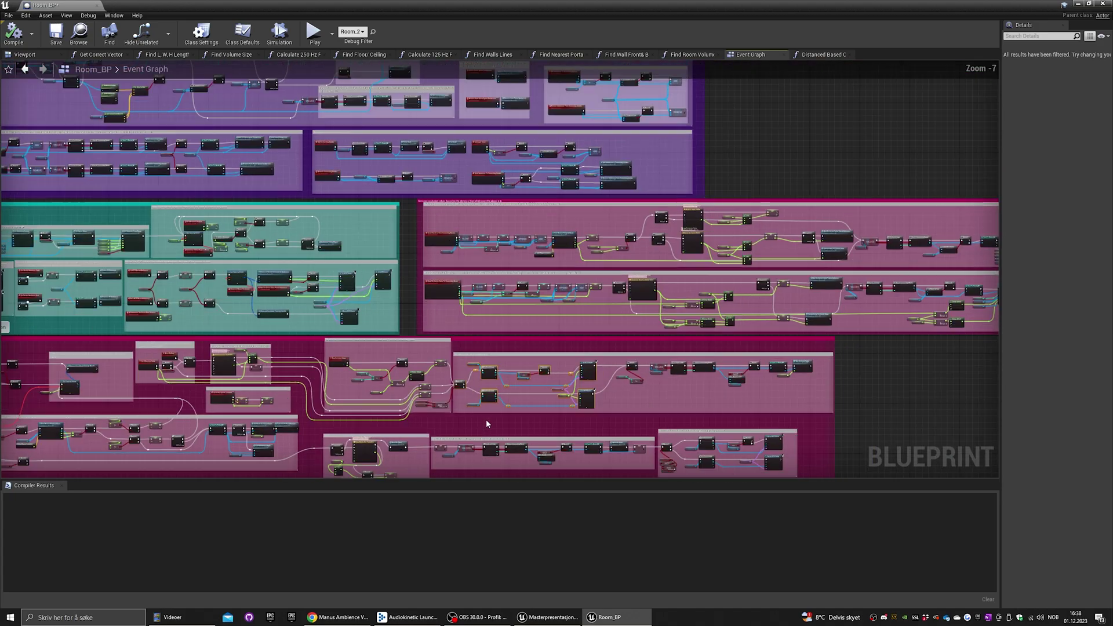
{"action": "scroll", "coordinate": [347, 300], "scroll_direction": "up", "scroll_amount": 3}
{"action": "scroll", "coordinate": [507, 358], "scroll_direction": "up", "scroll_amount": 2}
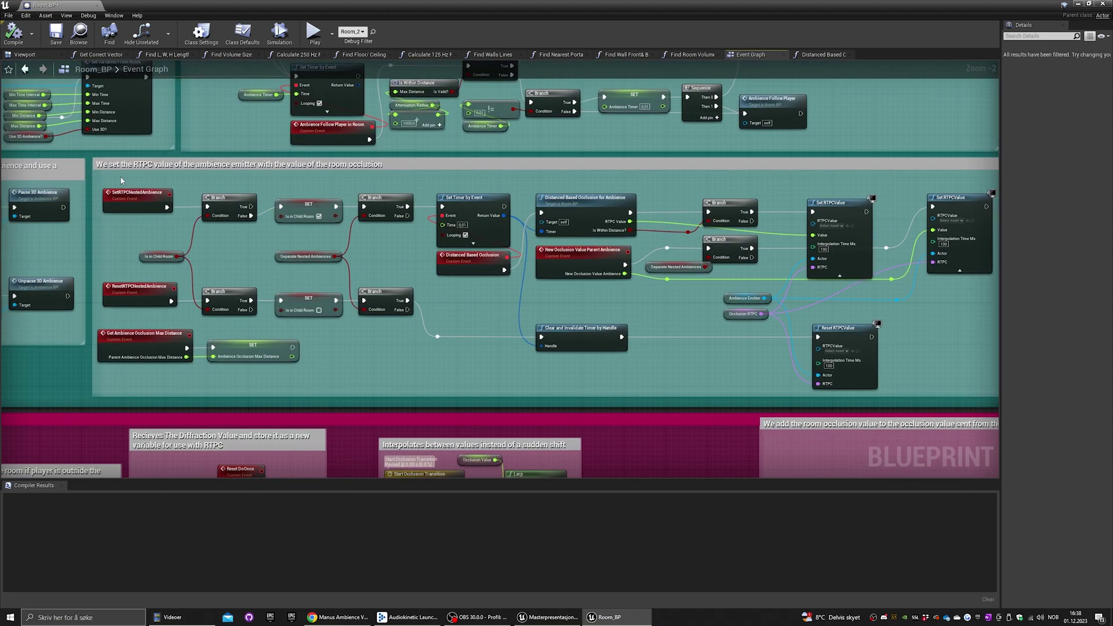
{"action": "left_click_drag", "start_coordinate": [122, 181], "coordinate": [412, 323]}
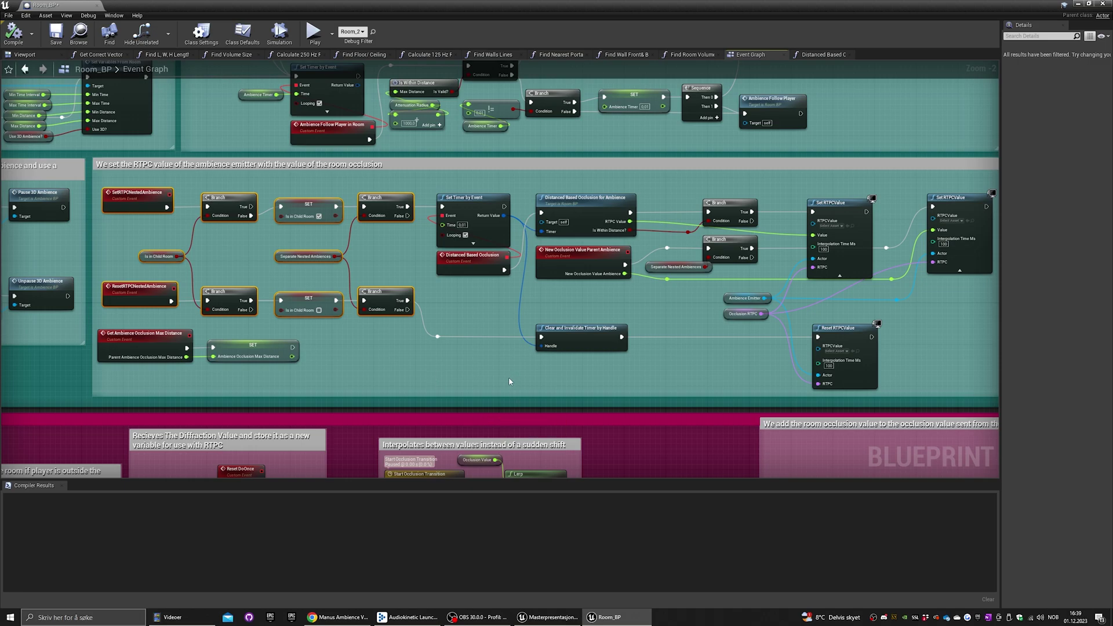
{"action": "left_click", "coordinate": [492, 379]}
Step: Open the Distanced Based Occlusion for Ambience function and examine its nodes
{"action": "right_click_drag", "start_coordinate": [667, 353], "coordinate": [531, 352]}
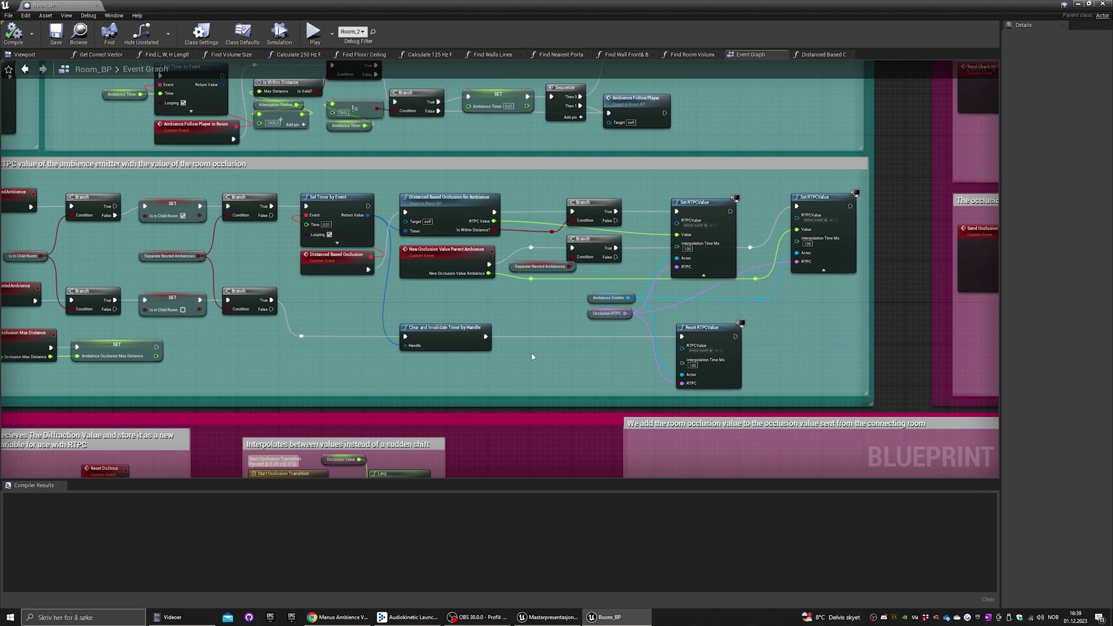
{"action": "double_click", "coordinate": [459, 202]}
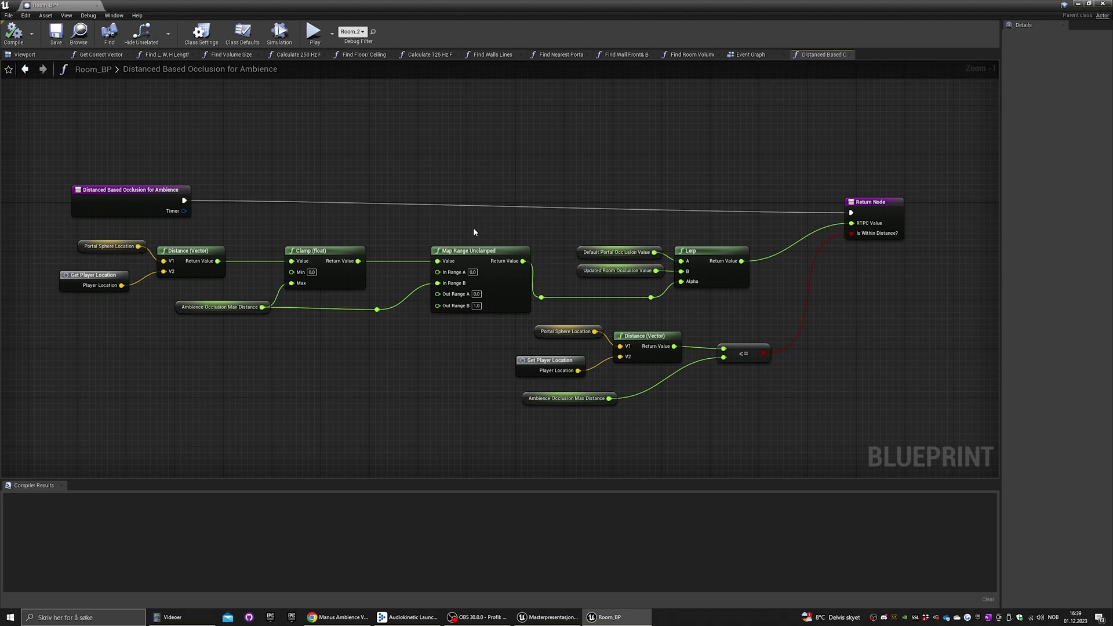
Step: Return to the Event Graph and highlight the two Set RTPCValue nodes that set the ambience emitter's occlusion
{"action": "left_click", "coordinate": [765, 56]}
{"action": "scroll", "coordinate": [561, 193], "scroll_direction": "down", "scroll_amount": 1}
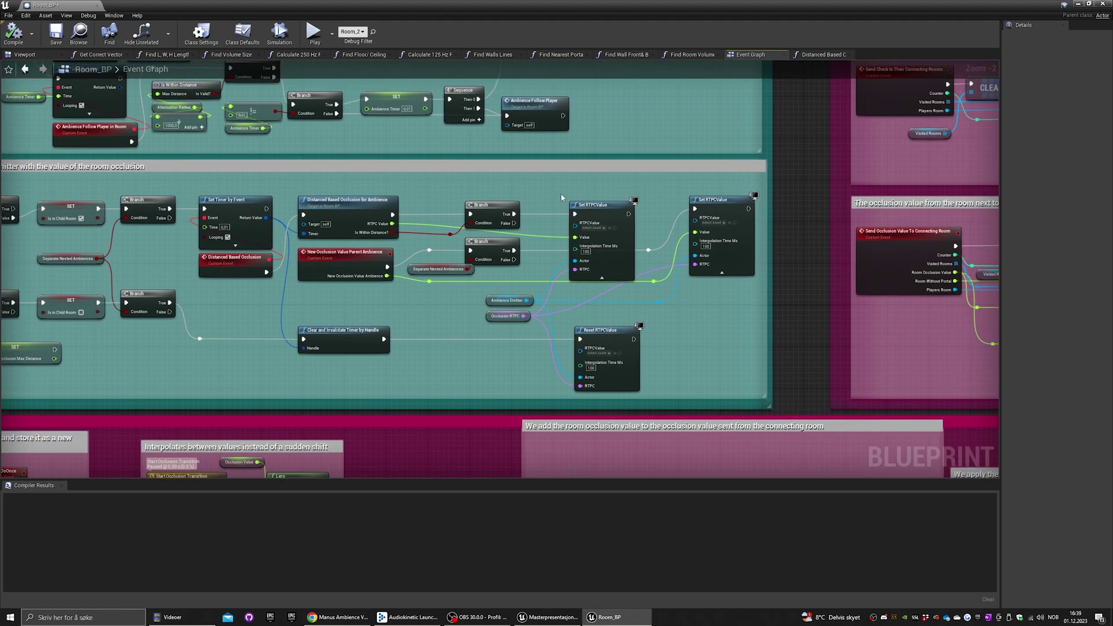
{"action": "left_click_drag", "start_coordinate": [586, 201], "coordinate": [746, 284]}
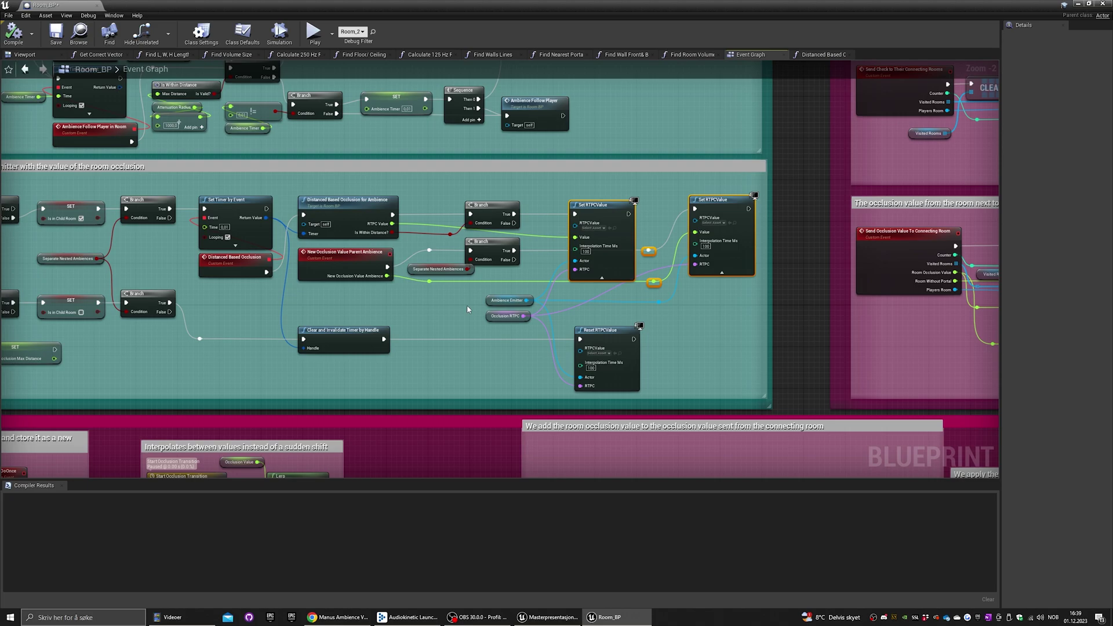
Step: Leave the Room_BP graph and show Room_2's Nested Room settings with its Parent Ambience Occlusion Max Distance in the level editor
{"action": "scroll", "coordinate": [467, 305], "scroll_direction": "down", "scroll_amount": 1}
{"action": "right_click_drag", "start_coordinate": [408, 305], "coordinate": [525, 299]}
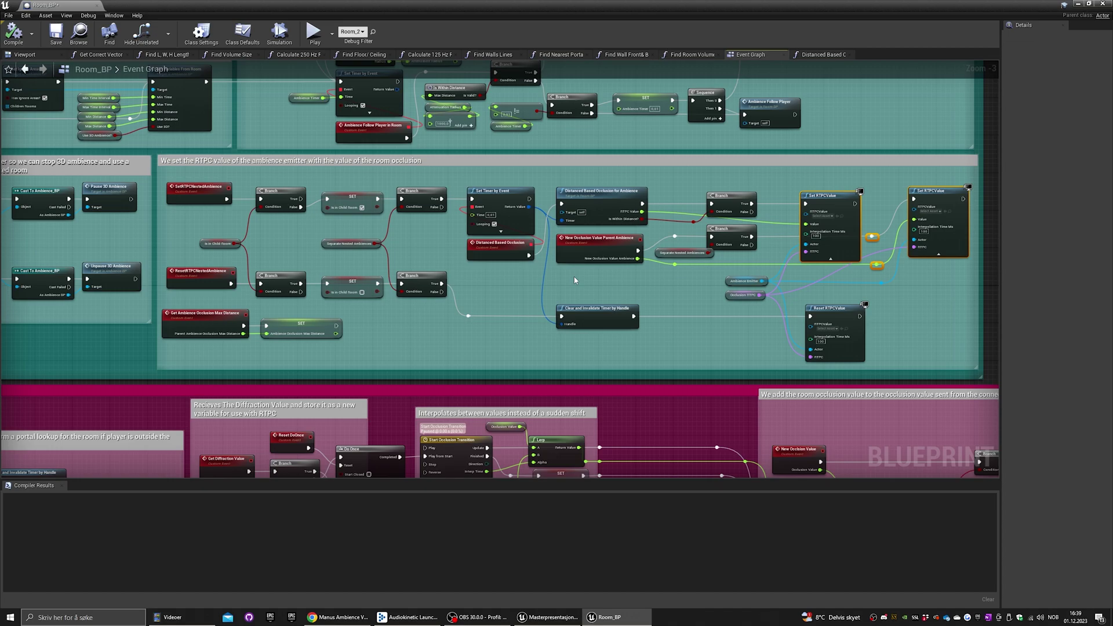
{"action": "left_click", "coordinate": [1077, 4]}
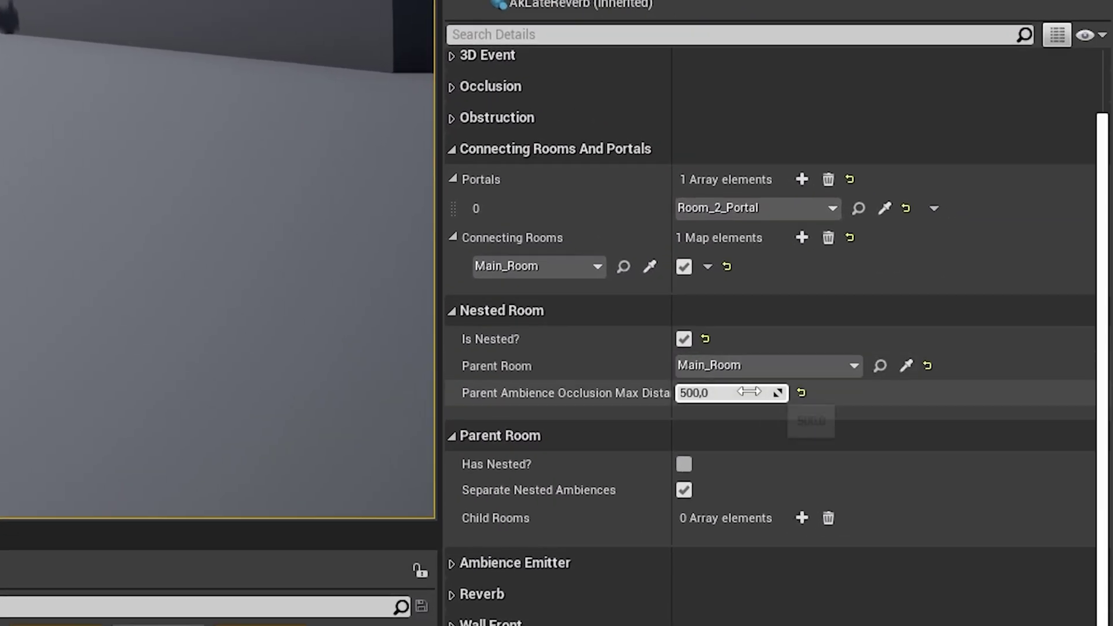
{"action": "left_click", "coordinate": [967, 444]}
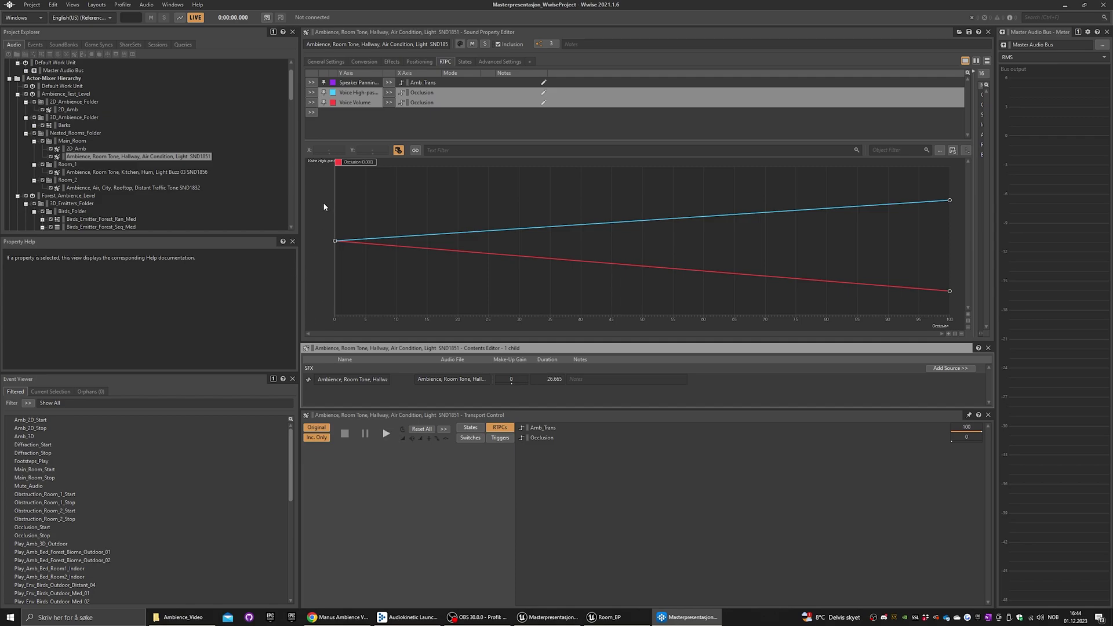
Step: In Wwise, play the Main_Room ambience sound and sweep its Occlusion RTPC from 0 to 100 along the volume and high-pass curves
{"action": "key", "text": "space"}
{"action": "left_click_drag", "start_coordinate": [347, 163], "coordinate": [962, 178]}
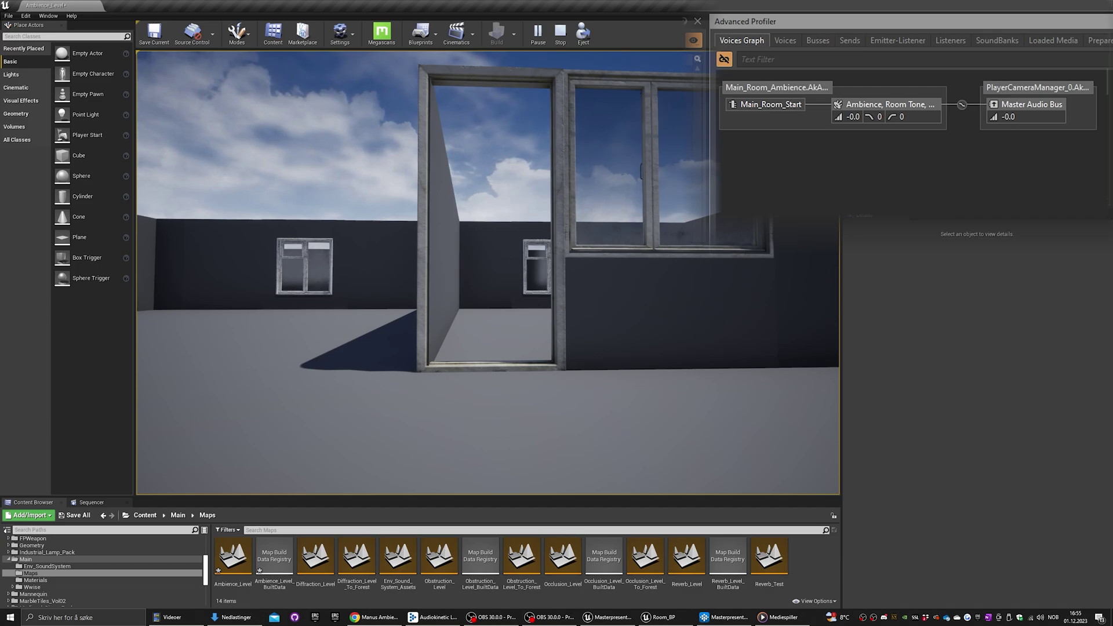
Step: In the running Unreal level, walk into Room_2 and back out to the main room, monitoring both ambience voices in the Advanced Profiler
{"action": "key", "text": "w"}
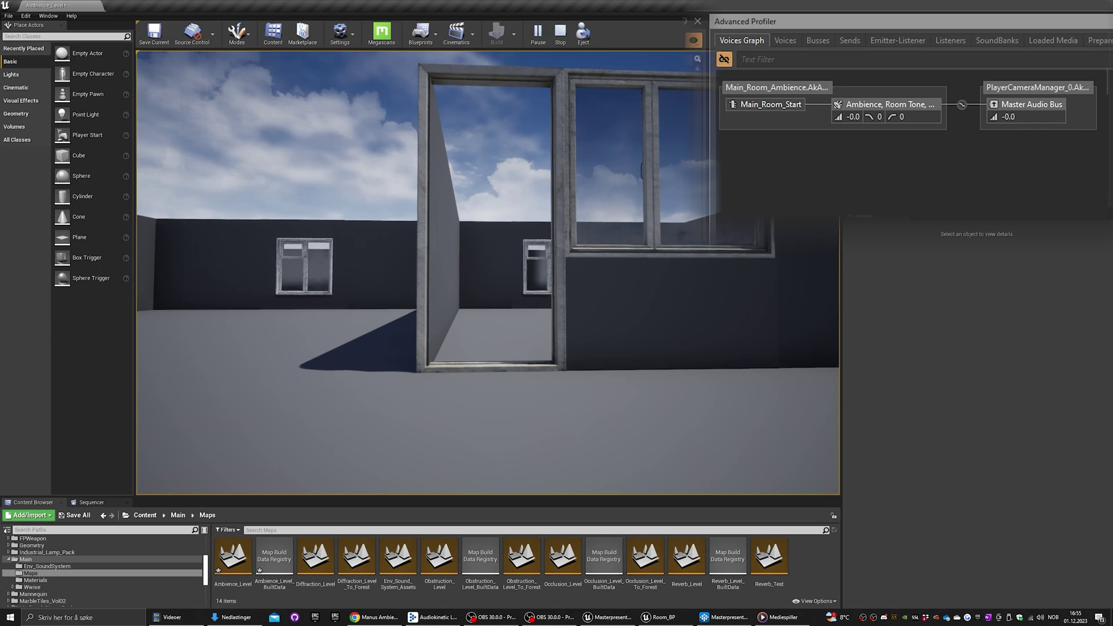
{"action": "key", "text": "w"}
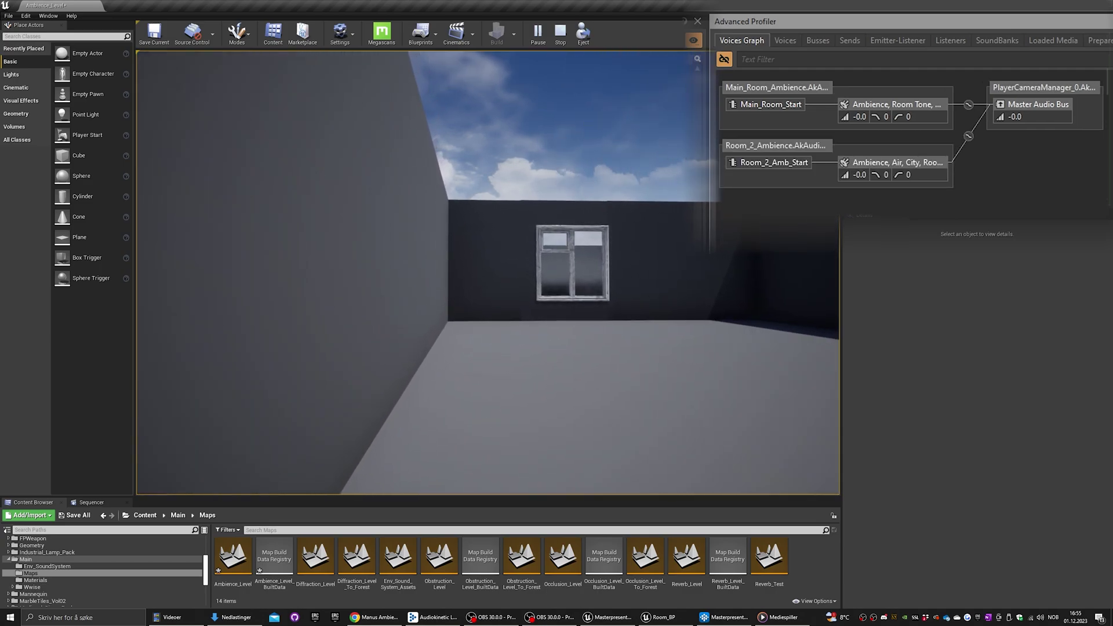
{"action": "key", "text": "w"}
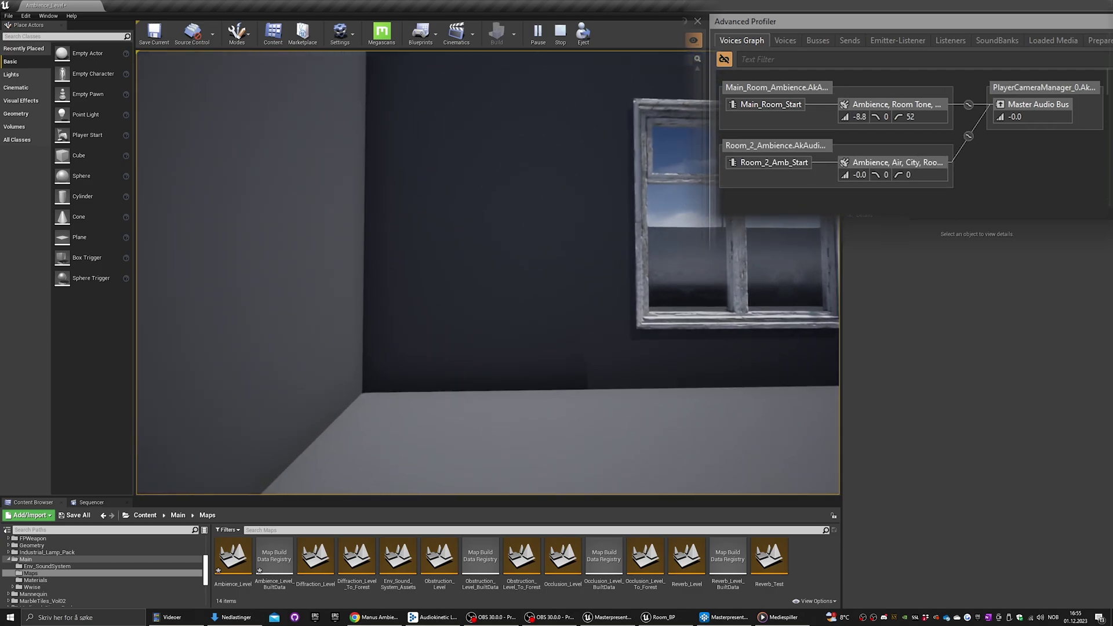
{"action": "key", "text": "w"}
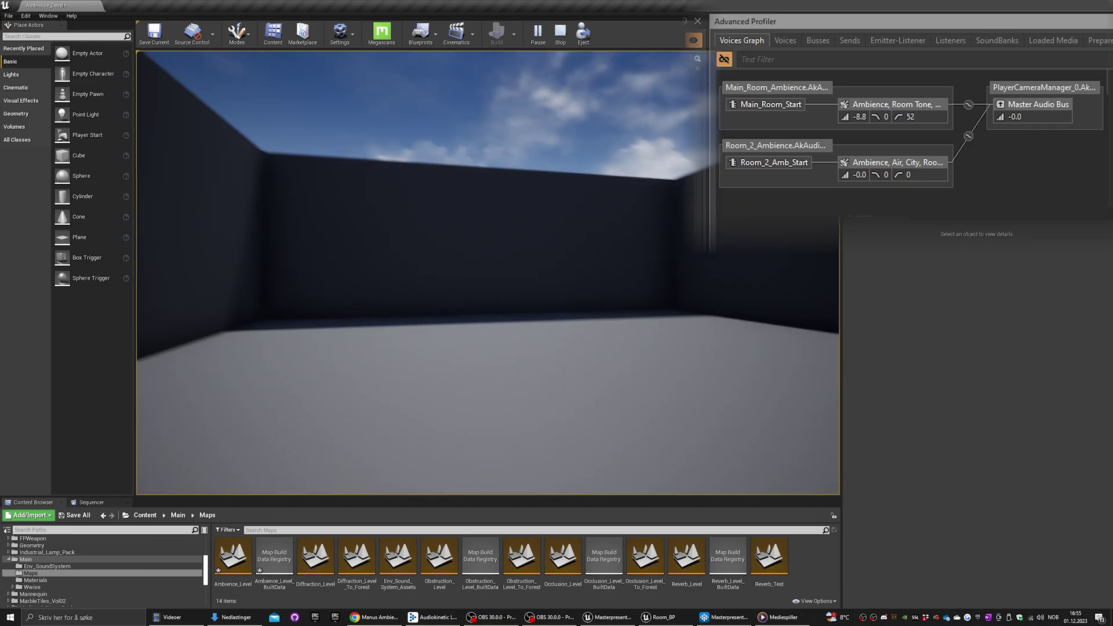
{"action": "key", "text": "w"}
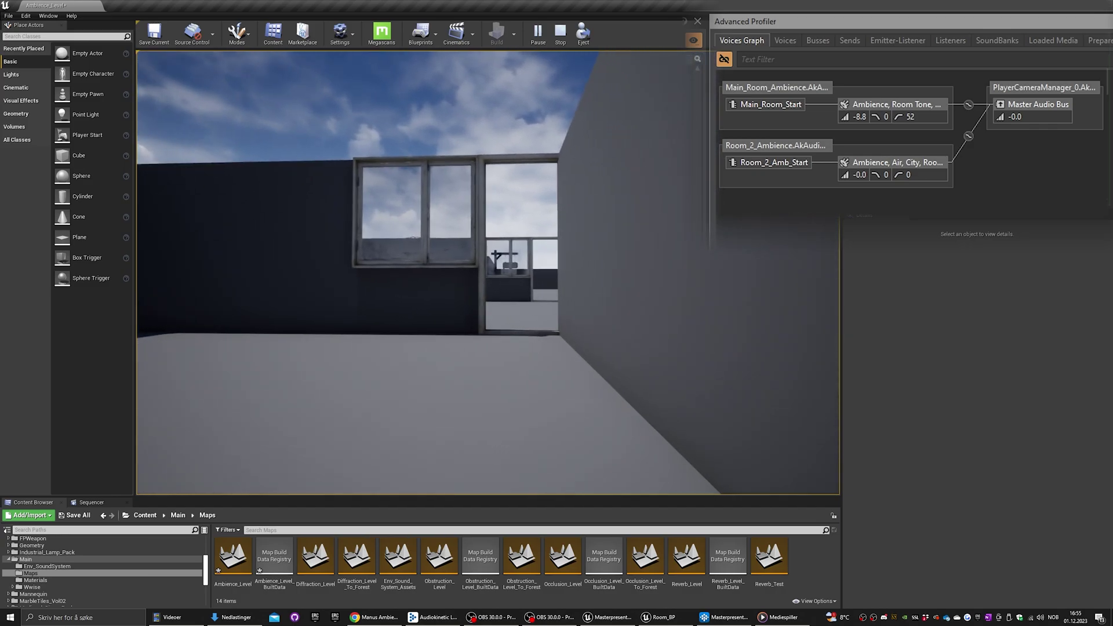
{"action": "key", "text": "w"}
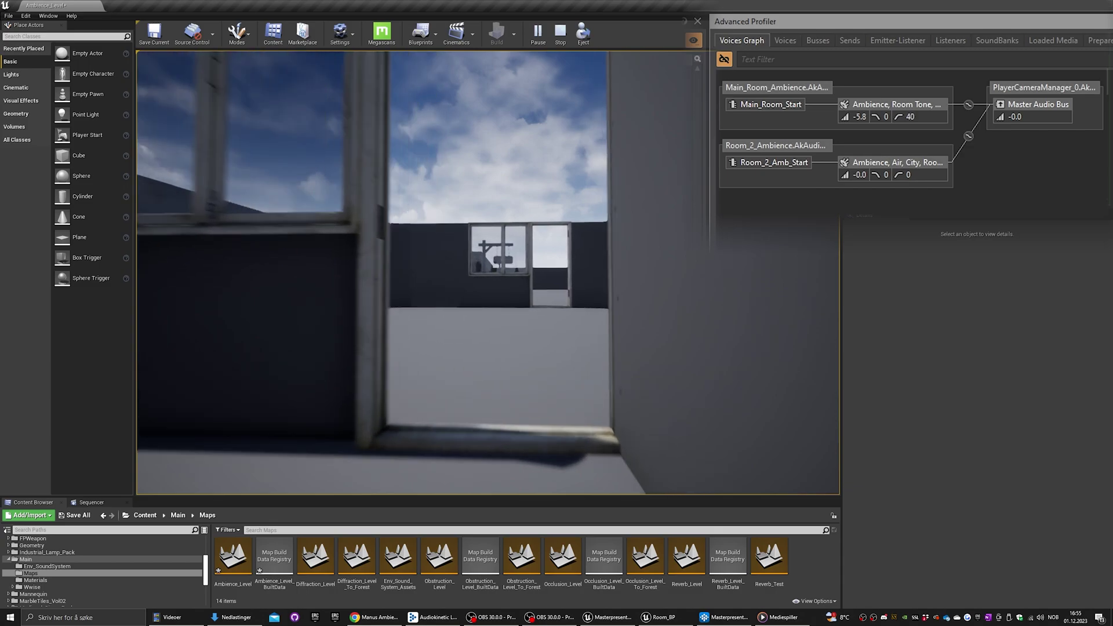
{"action": "key", "text": "w"}
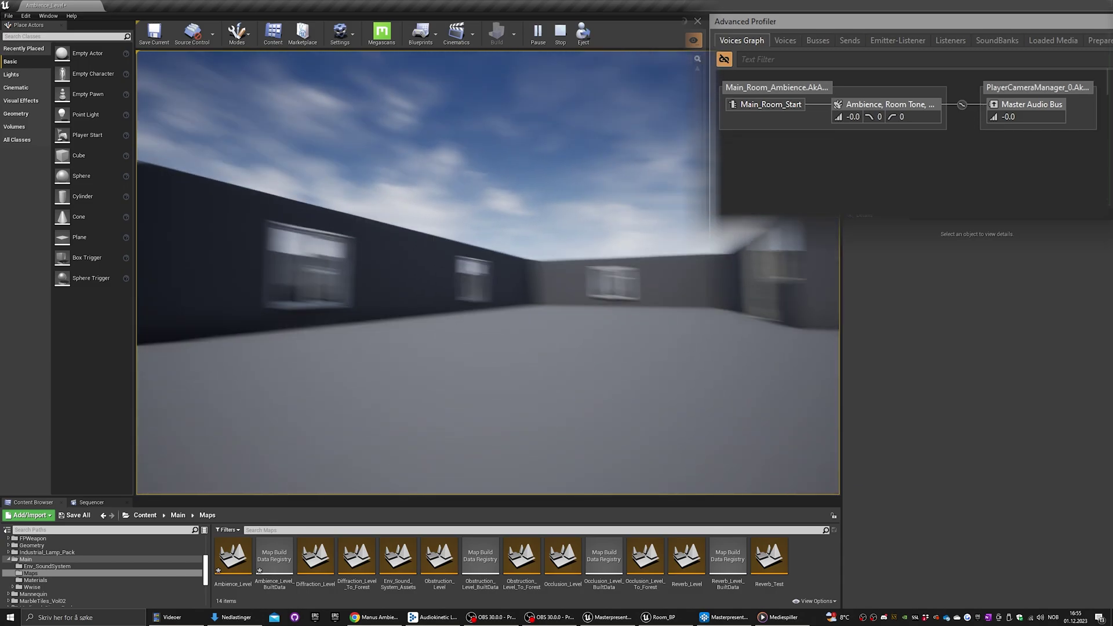
Step: Walk across the main room towards a nested room's doorway while monitoring the Main_Room ambience voice
{"action": "key", "text": "w"}
{"action": "mouse_move", "coordinate": [488, 272]}
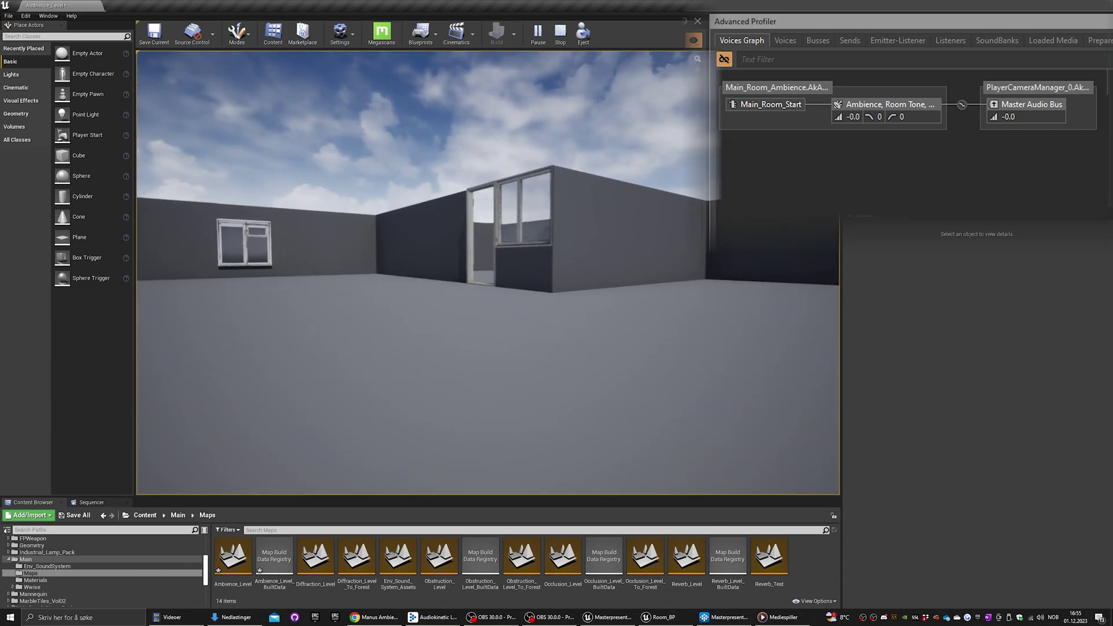
{"action": "key", "text": "w"}
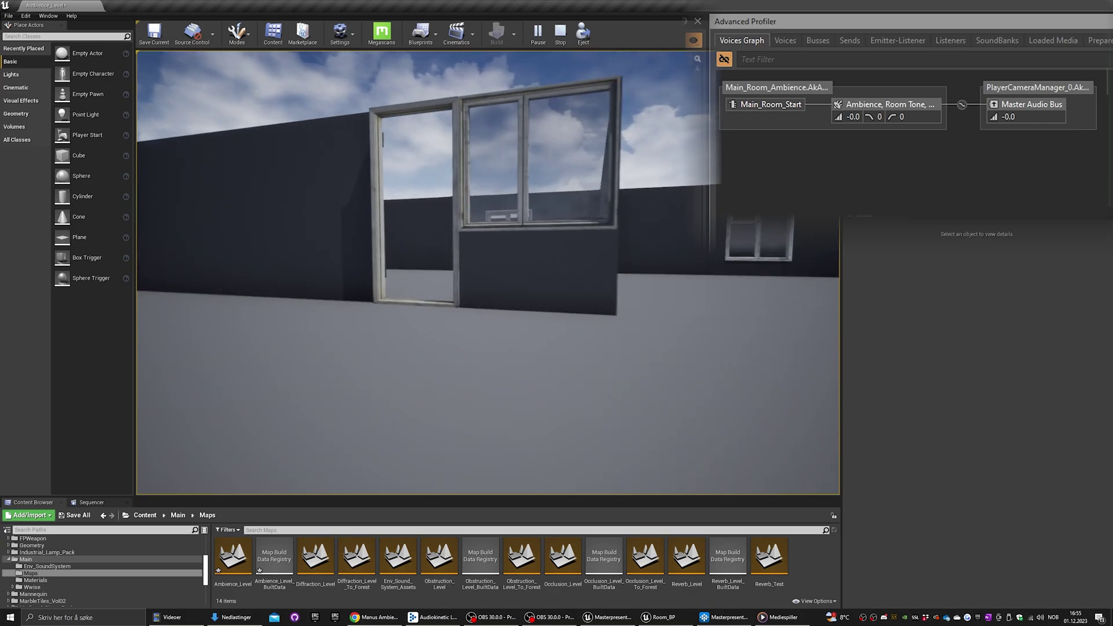